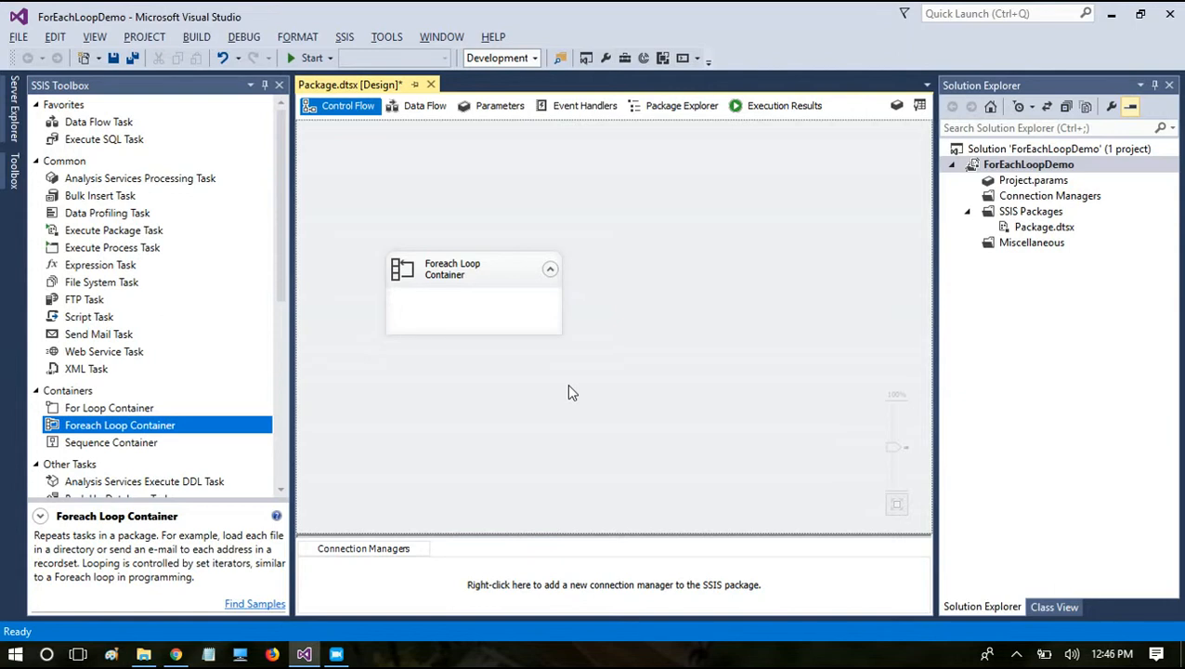
# Step: Open the Source folder on the desktop and examine the files it contains
pyautogui.press('super+d')
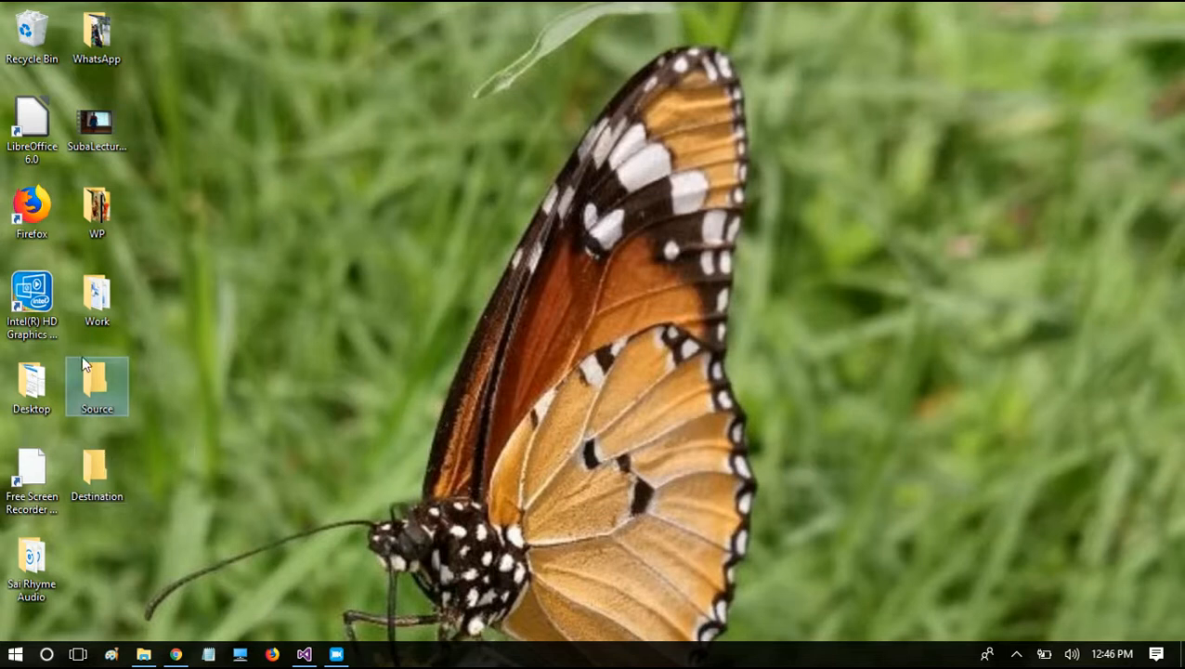
pyautogui.click(87, 493)
pyautogui.click(90, 372)
pyautogui.click(92, 466)
pyautogui.doubleClick(86, 403)
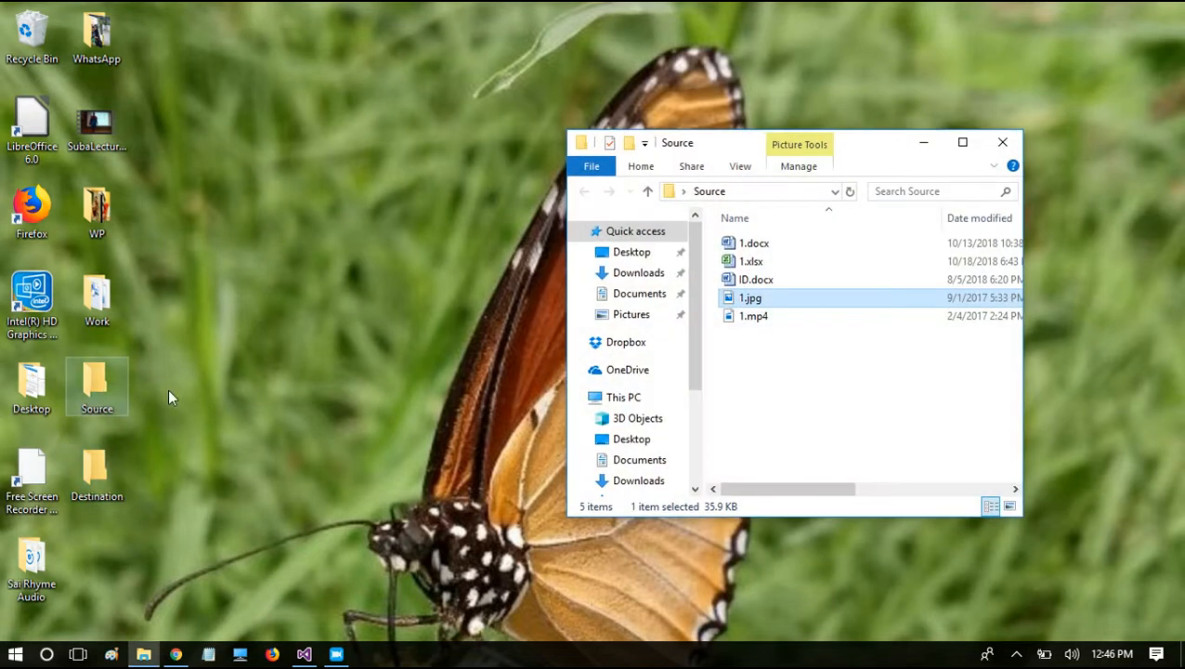
pyautogui.click(790, 249)
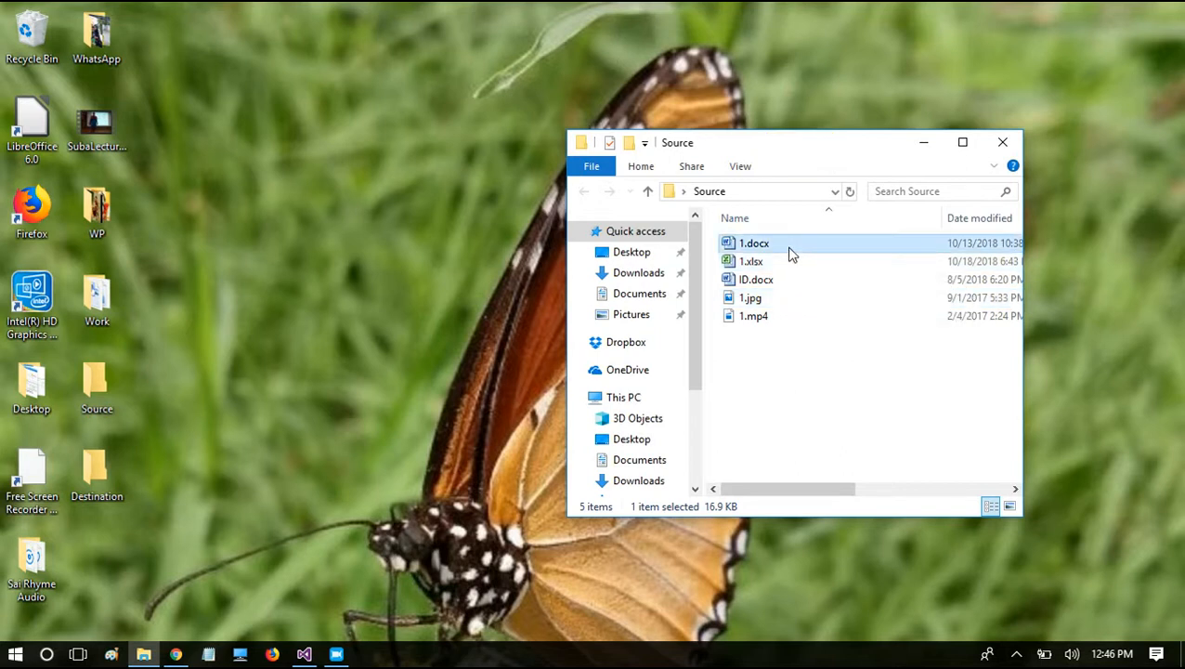
pyautogui.press('Down')
pyautogui.press('Down')
pyautogui.press('Down')
pyautogui.press('Up')
pyautogui.press('Up')
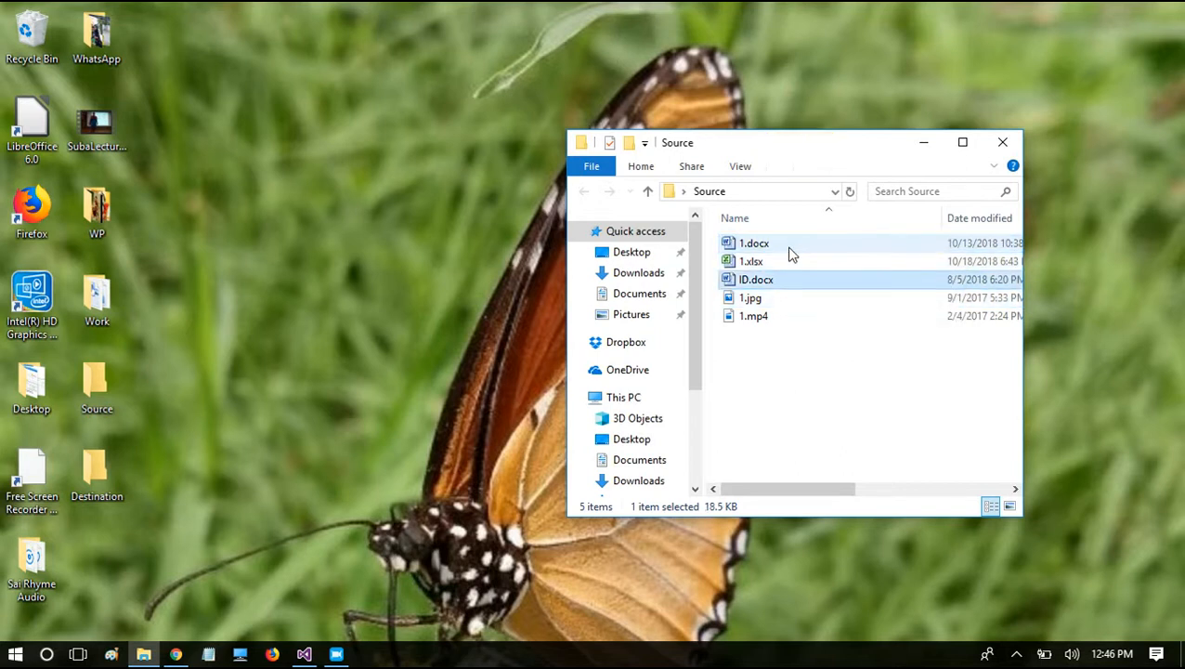
pyautogui.press('Down')
pyautogui.press('Down')
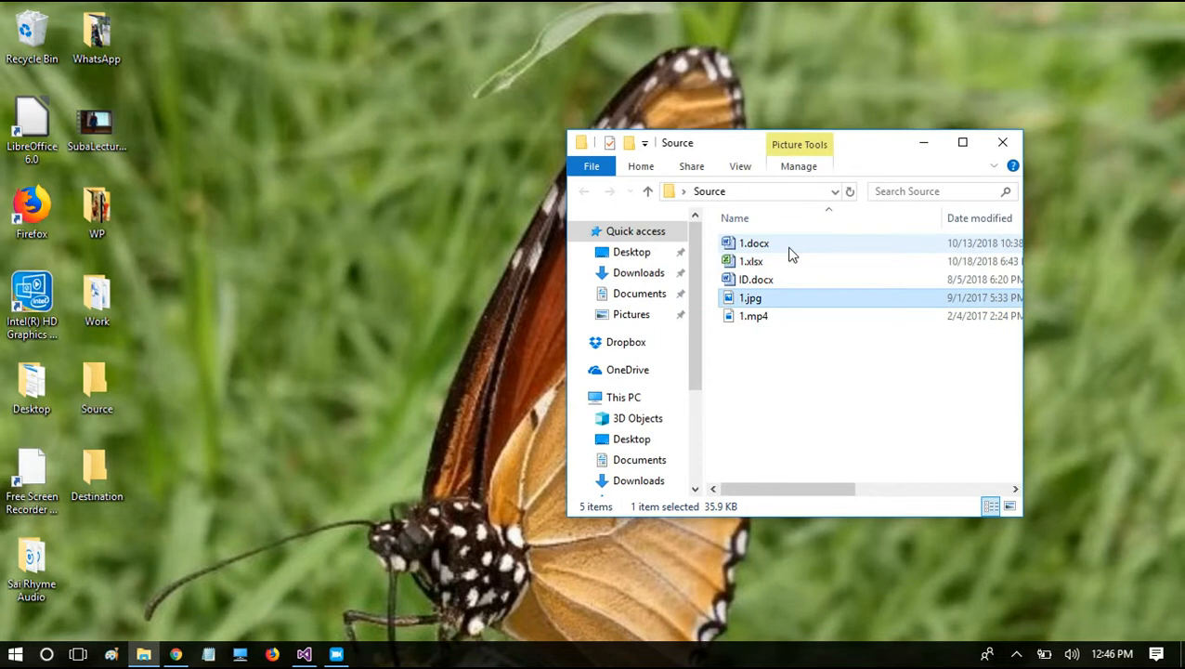
pyautogui.press('Down')
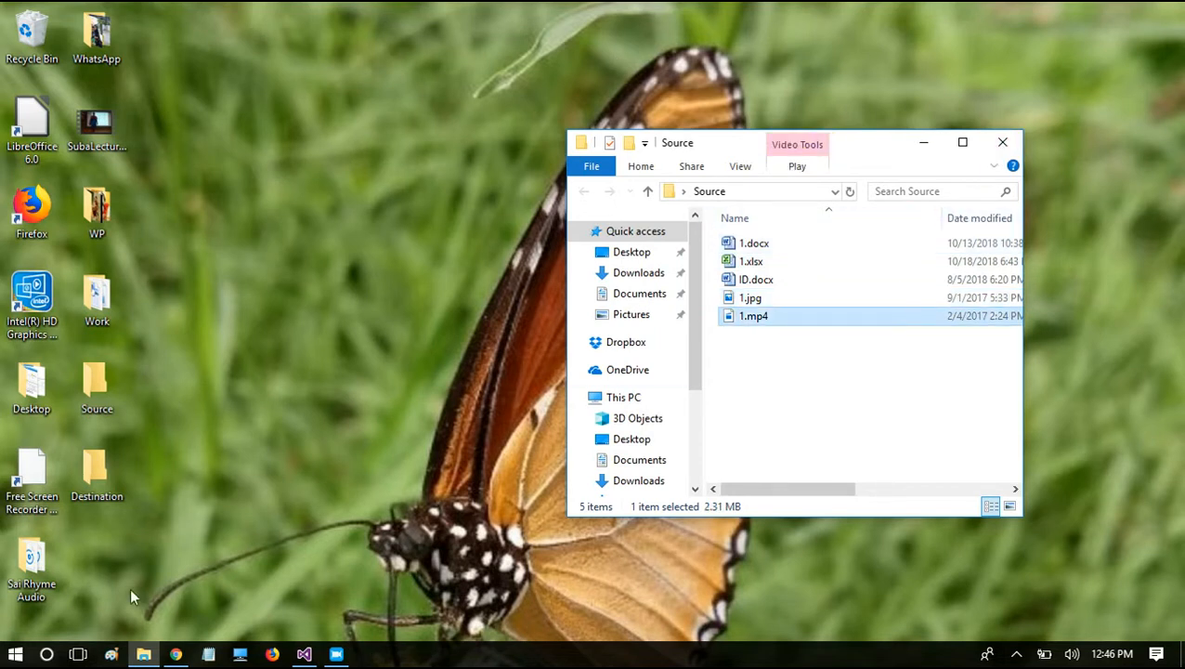
# Step: Check the contents of the desktop's Destination folder, close it, and switch back to Visual Studio
pyautogui.doubleClick(93, 493)
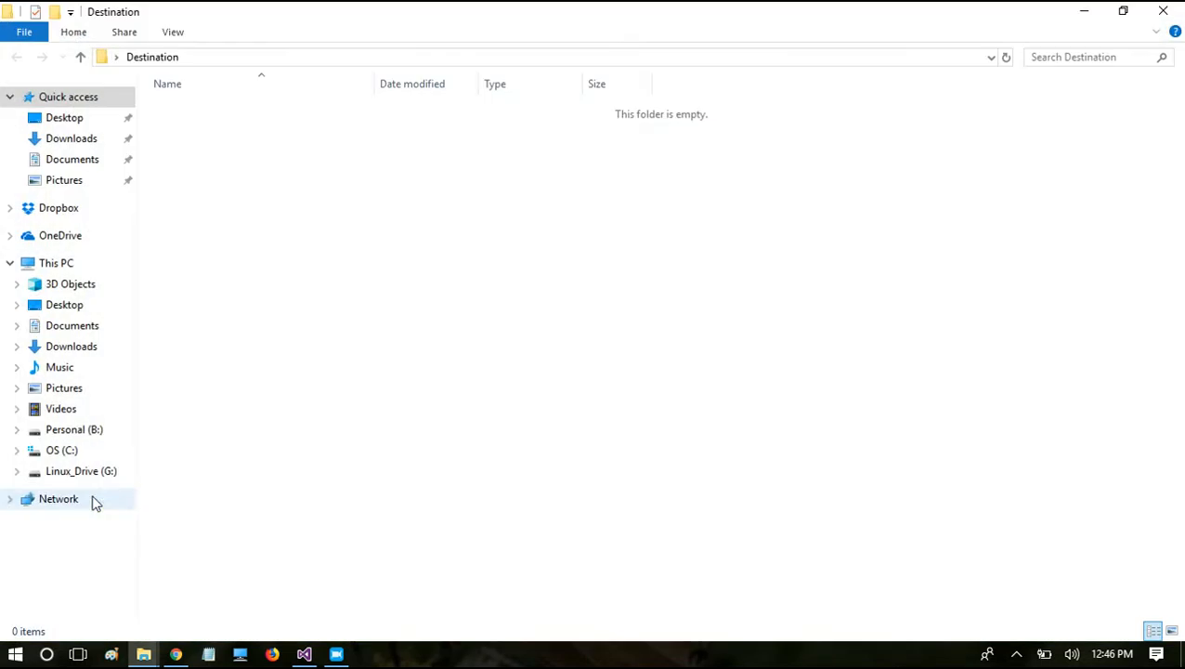
pyautogui.click(1167, 11)
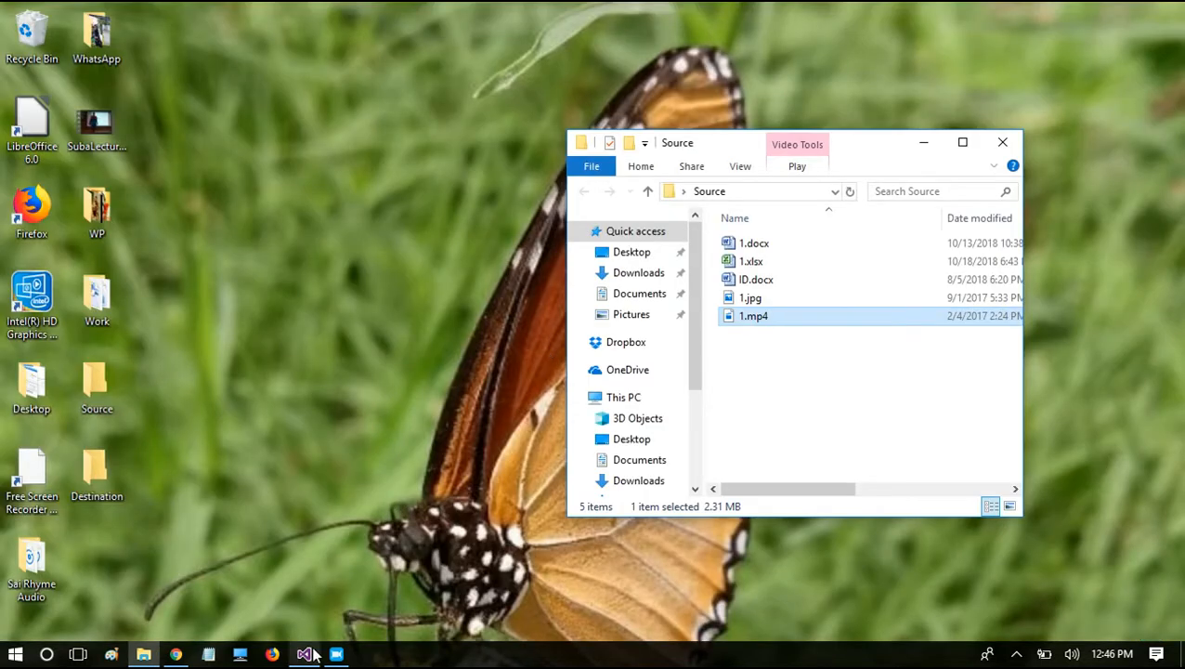
pyautogui.click(314, 655)
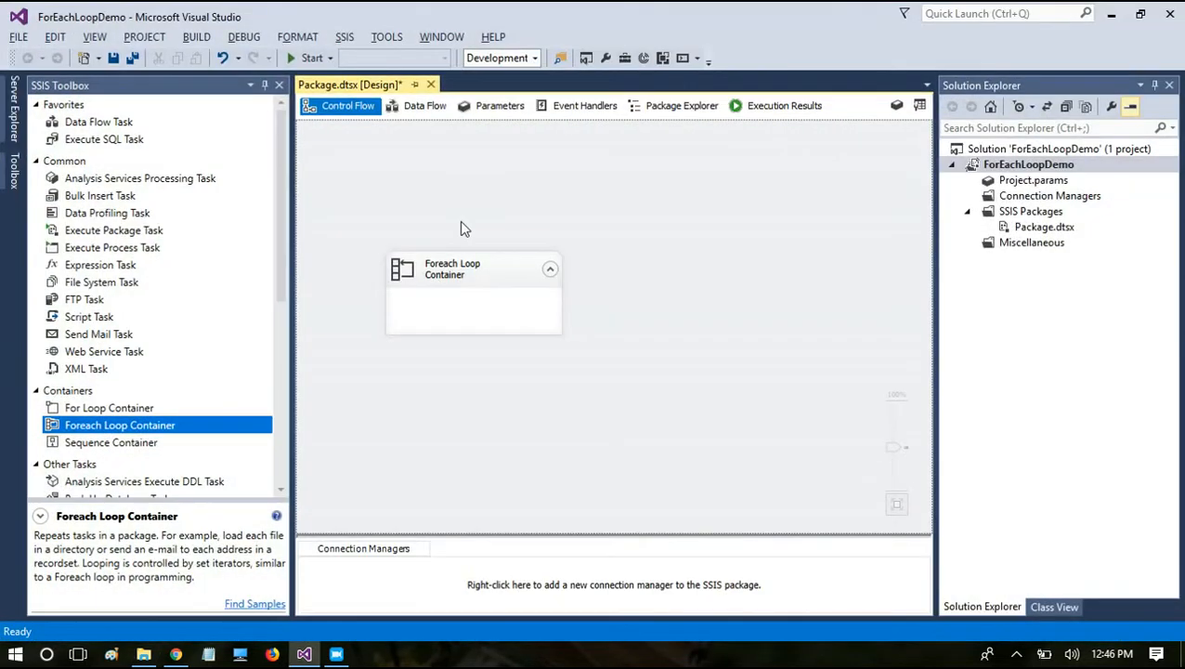
# Step: Display the package's variables and widen their pane so all the columns are readable
pyautogui.rightClick(599, 295)
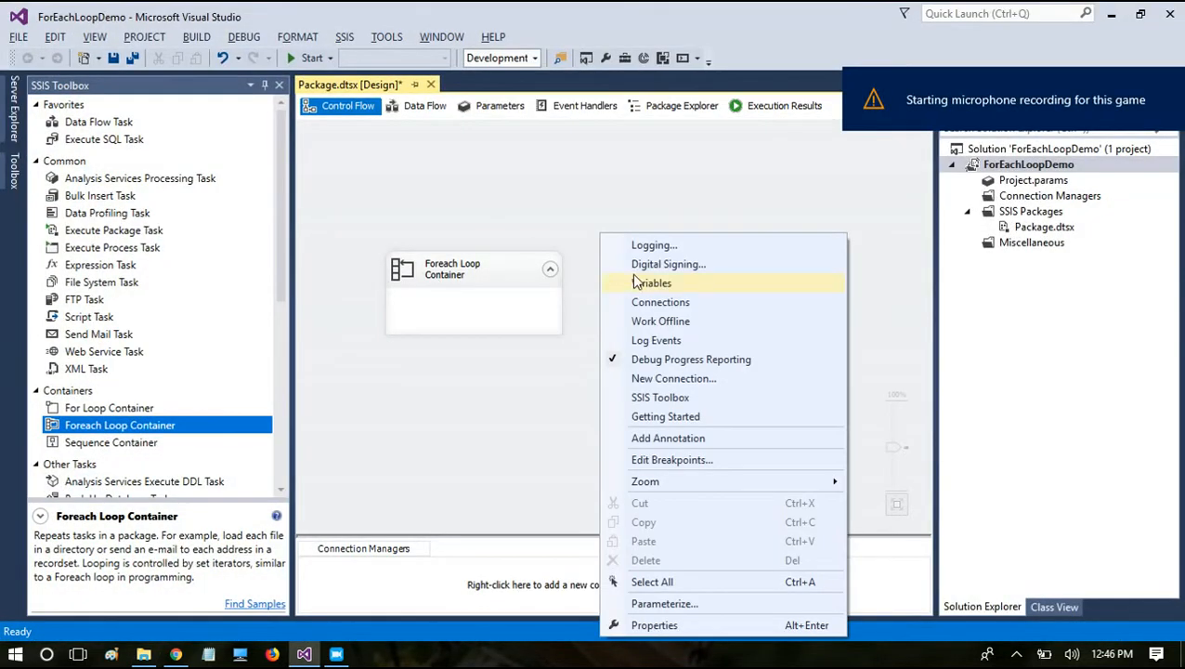
pyautogui.click(637, 281)
pyautogui.moveTo(294, 249); pyautogui.dragTo(516, 294)
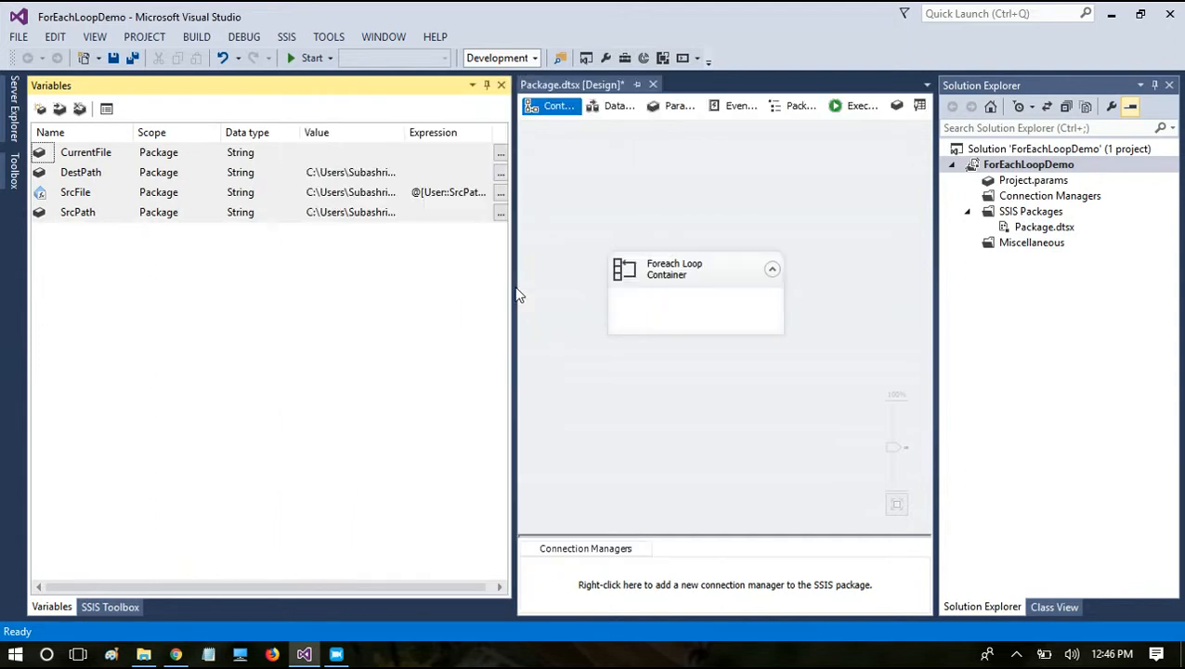
# Step: Review the SrcPath, DestPath and SrcFile variables in the package's variable list
pyautogui.doubleClick(65, 213)
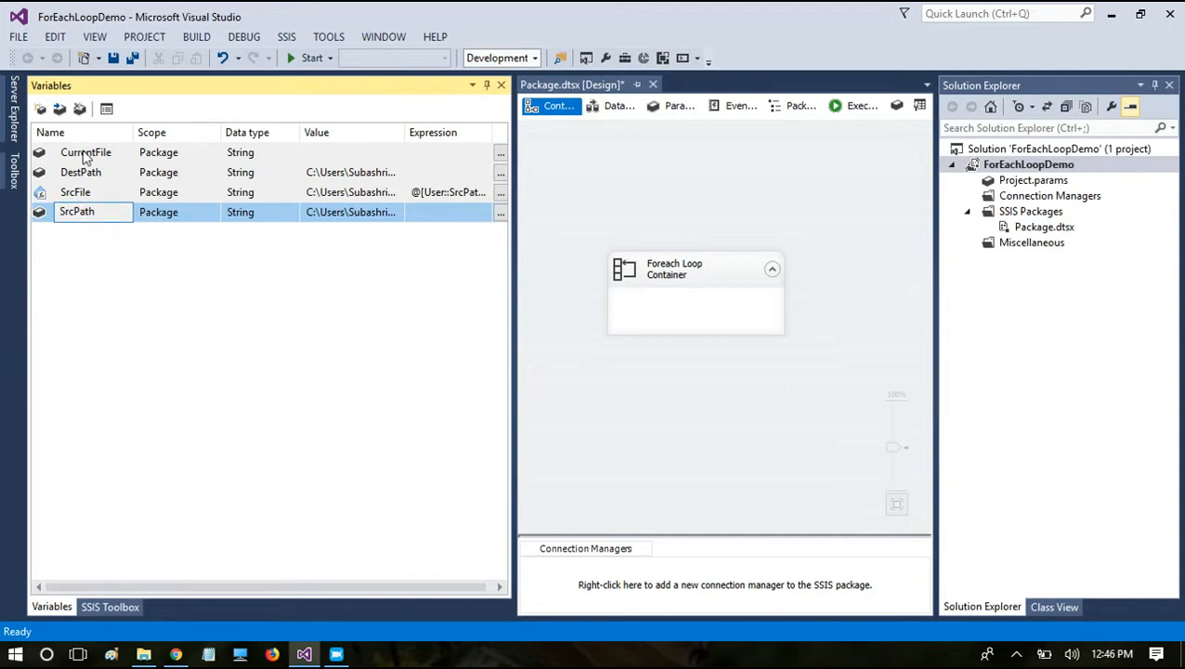
pyautogui.doubleClick(62, 212)
pyautogui.click(108, 172)
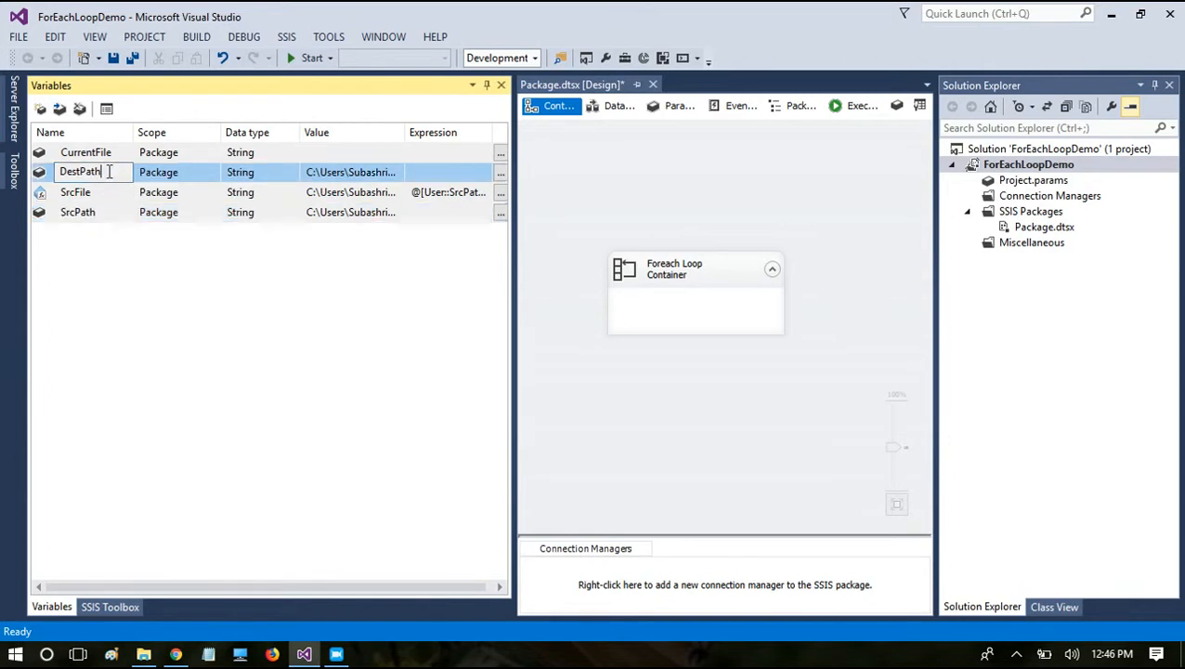
pyautogui.moveTo(109, 171); pyautogui.dragTo(55, 172)
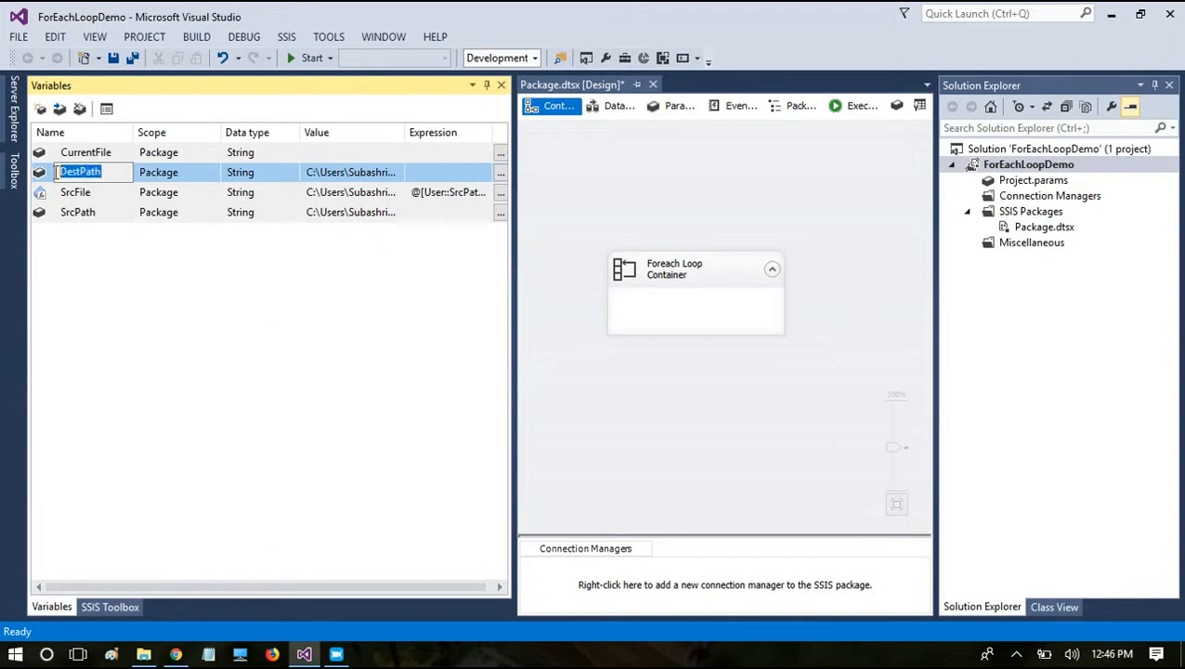
pyautogui.click(60, 210)
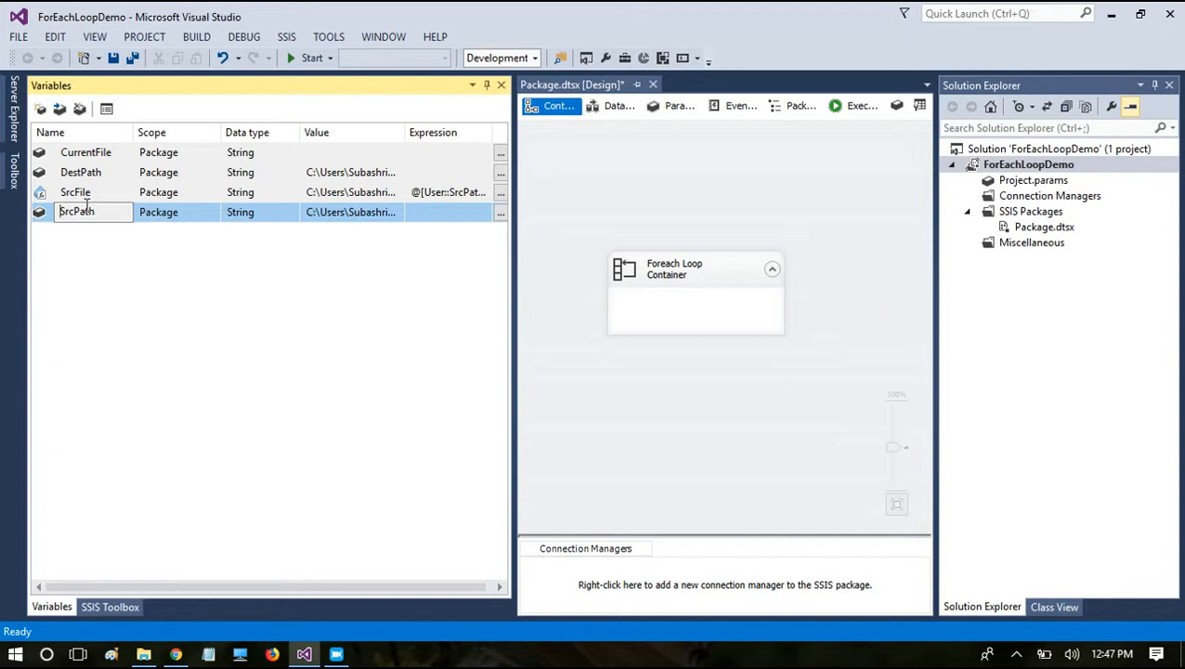
pyautogui.click(86, 194)
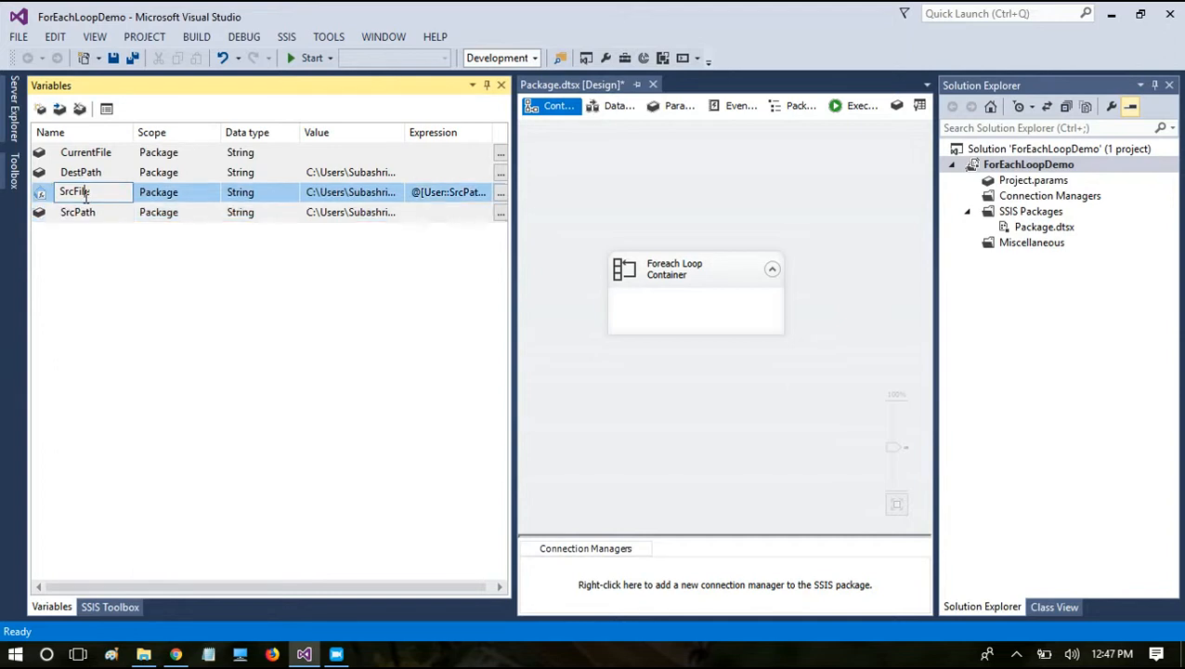
pyautogui.doubleClick(98, 193)
# Step: Open the SrcFile variable's expression in the Expression Builder from its properties
pyautogui.click(447, 191)
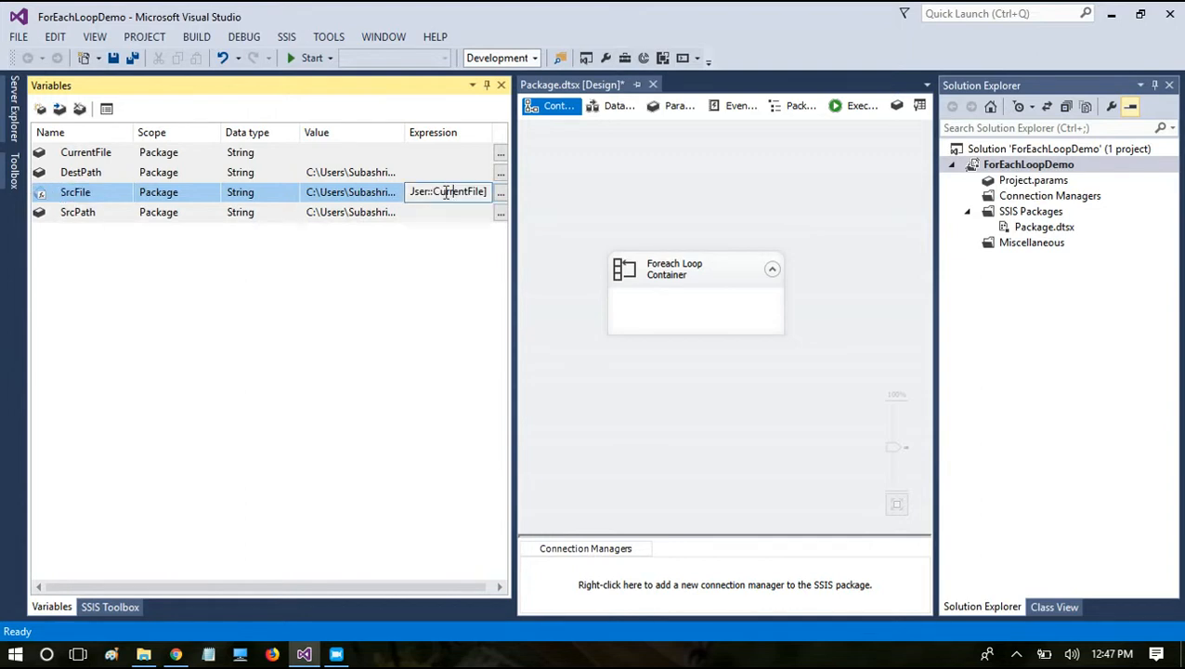
pyautogui.press('F4')
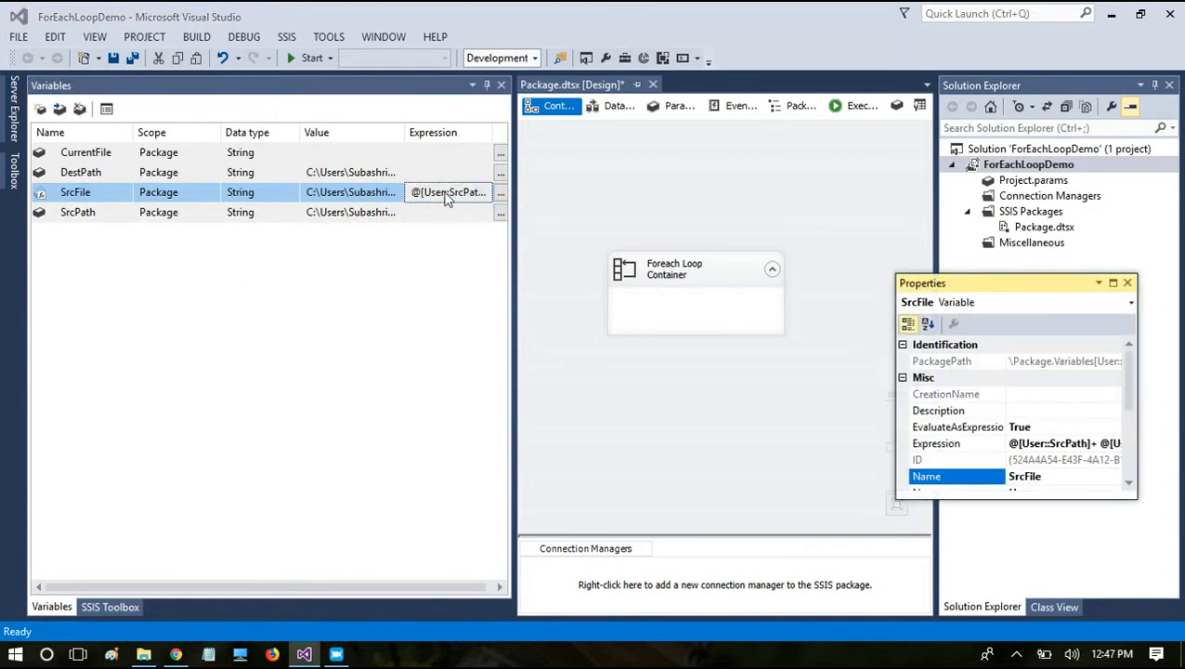
pyautogui.click(1098, 443)
pyautogui.click(1115, 444)
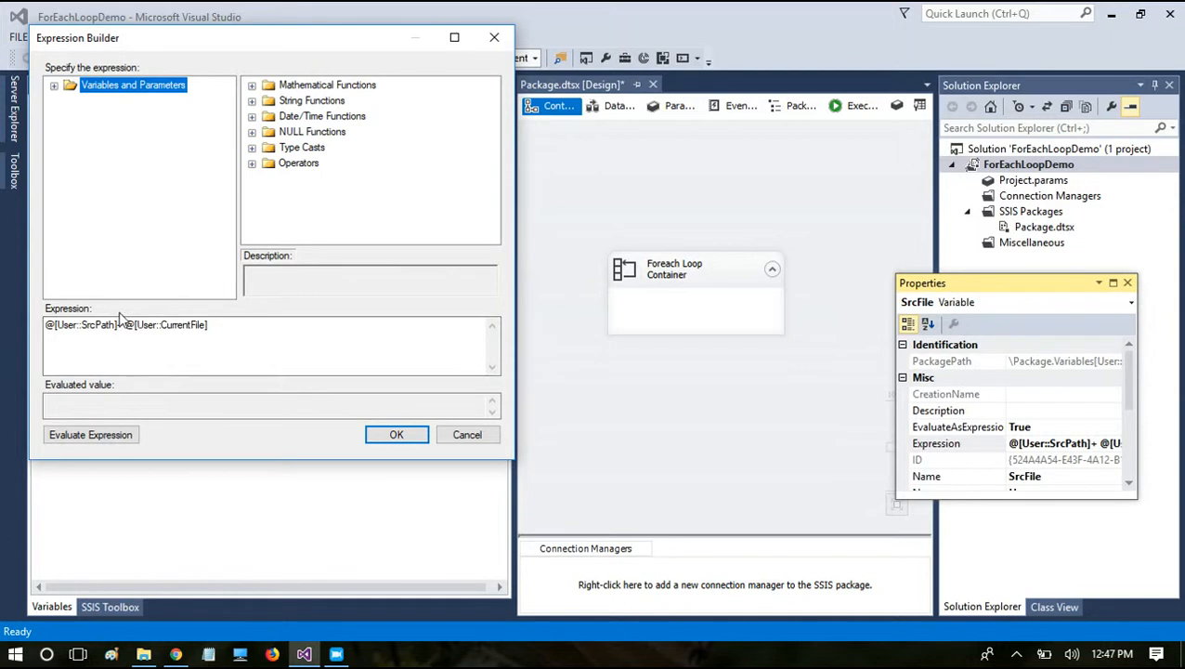
# Step: Examine the SrcPath and CurrentFile parts of the SrcFile expression, cancel the builder, and close the variable properties
pyautogui.moveTo(119, 325); pyautogui.dragTo(7, 314)
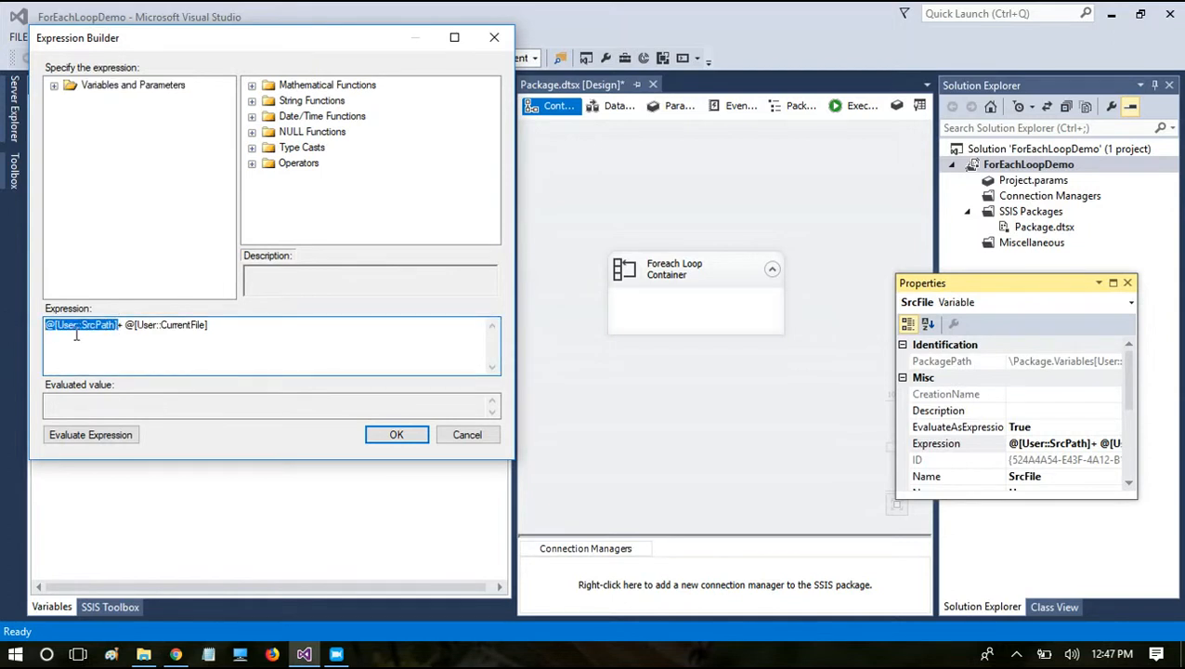
pyautogui.moveTo(135, 324)
pyautogui.mouseDown()
pyautogui.moveTo(225, 324)
pyautogui.moveTo(127, 324)
pyautogui.mouseUp()
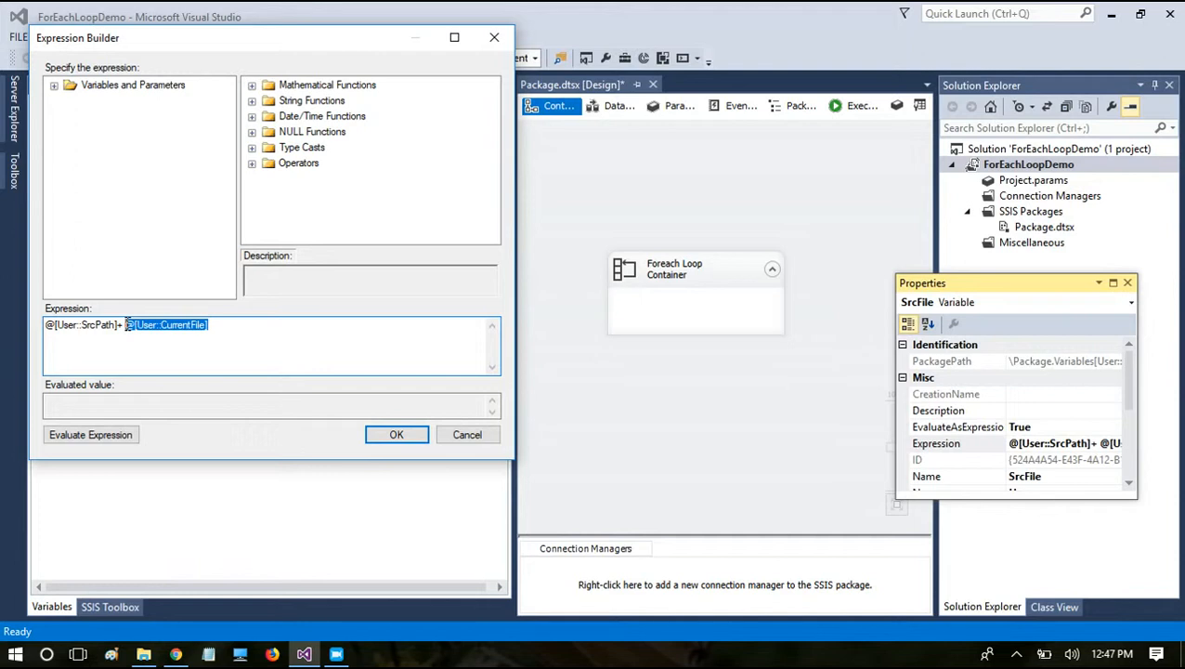
pyautogui.moveTo(119, 324); pyautogui.dragTo(44, 325)
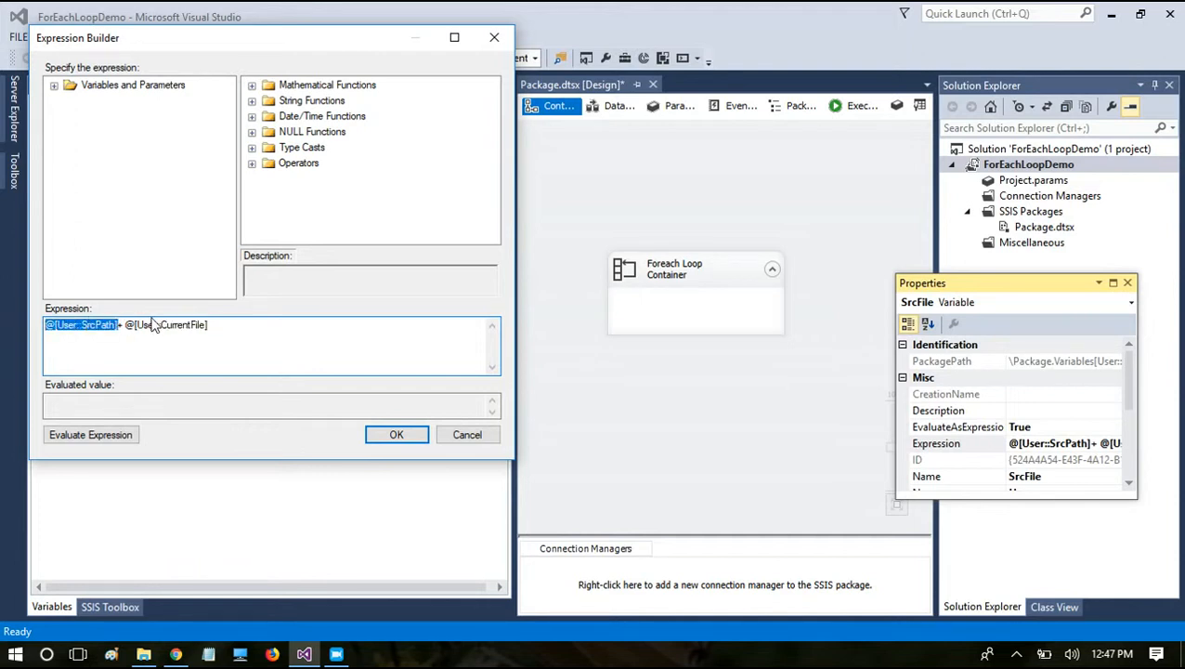
pyautogui.moveTo(221, 325); pyautogui.dragTo(127, 326)
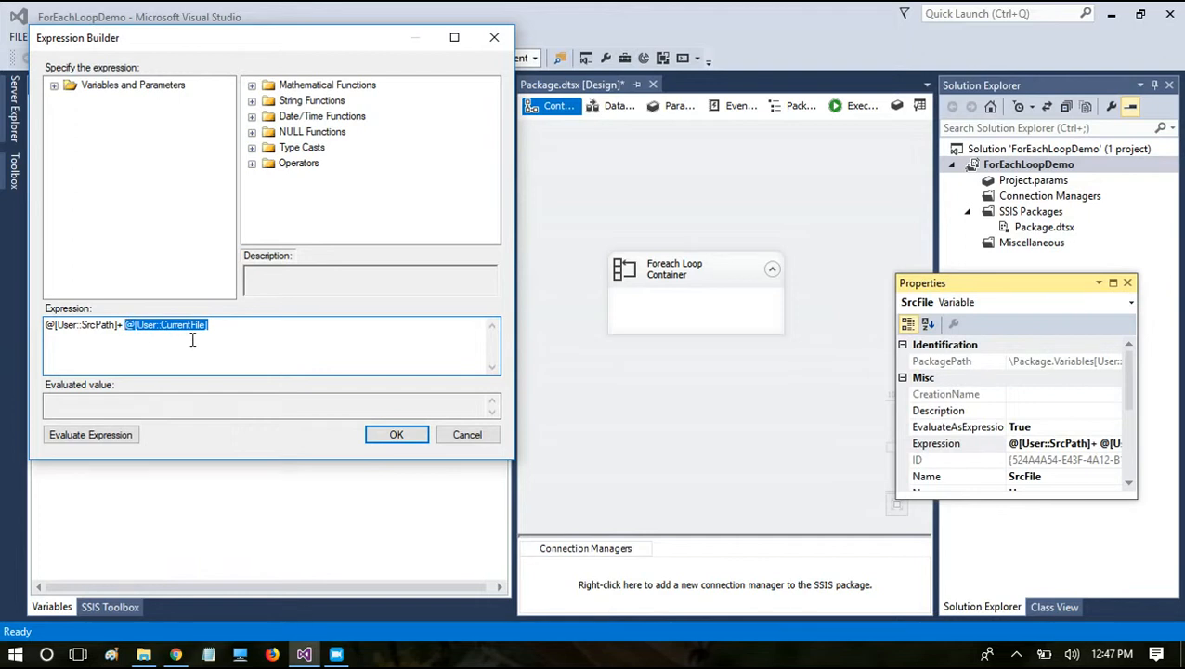
pyautogui.moveTo(254, 346); pyautogui.dragTo(3, 283)
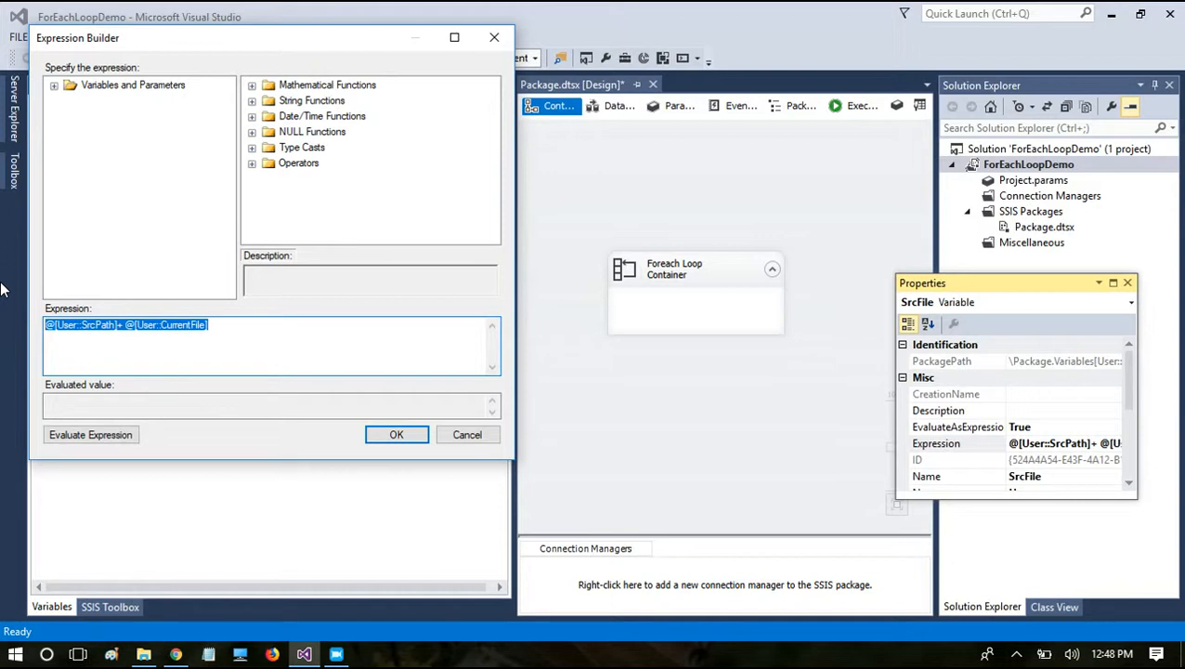
pyautogui.click(118, 327)
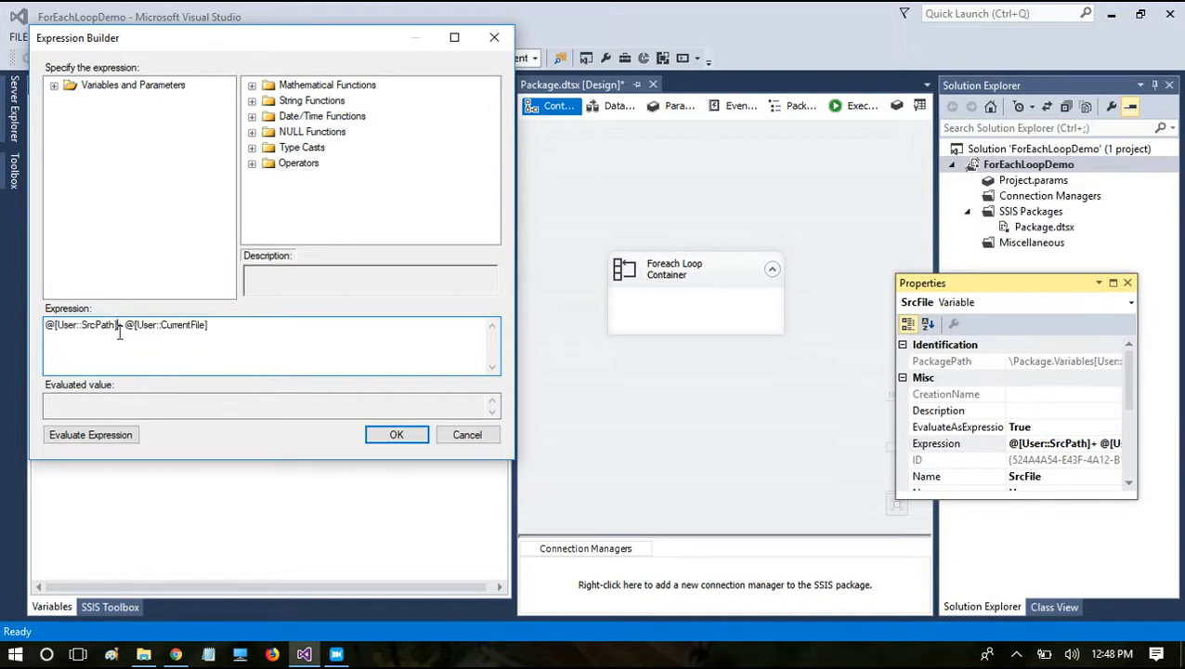
pyautogui.moveTo(118, 327); pyautogui.dragTo(2, 316)
pyautogui.moveTo(279, 327); pyautogui.dragTo(130, 321)
pyautogui.moveTo(261, 326); pyautogui.dragTo(3, 295)
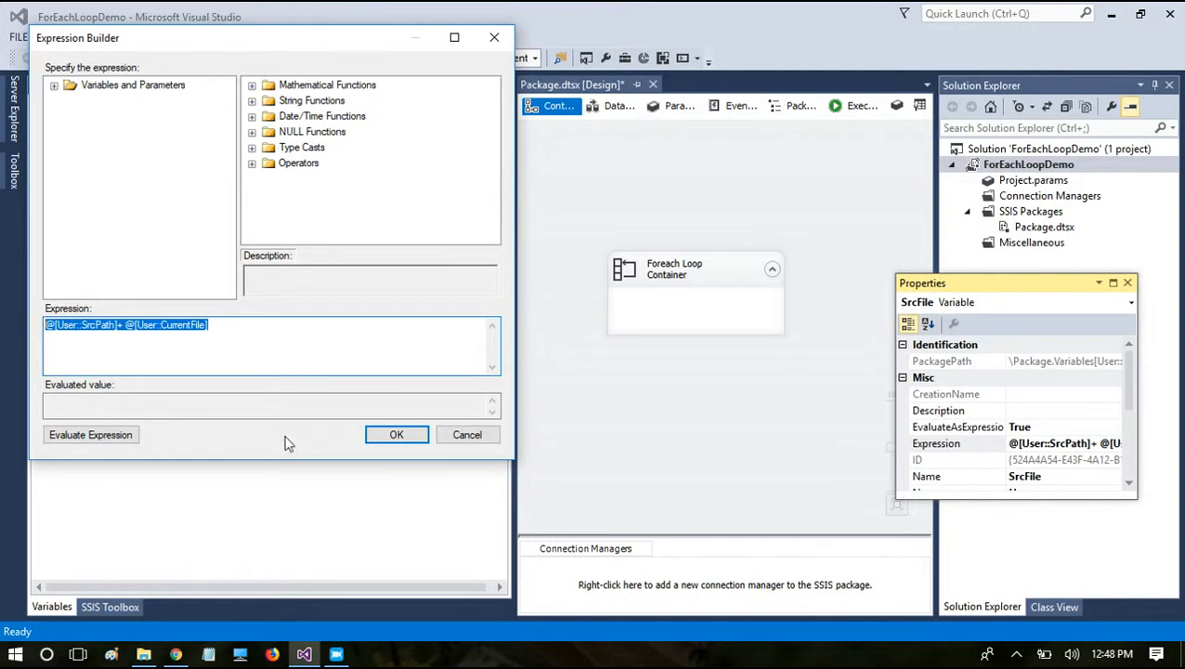
pyautogui.click(470, 439)
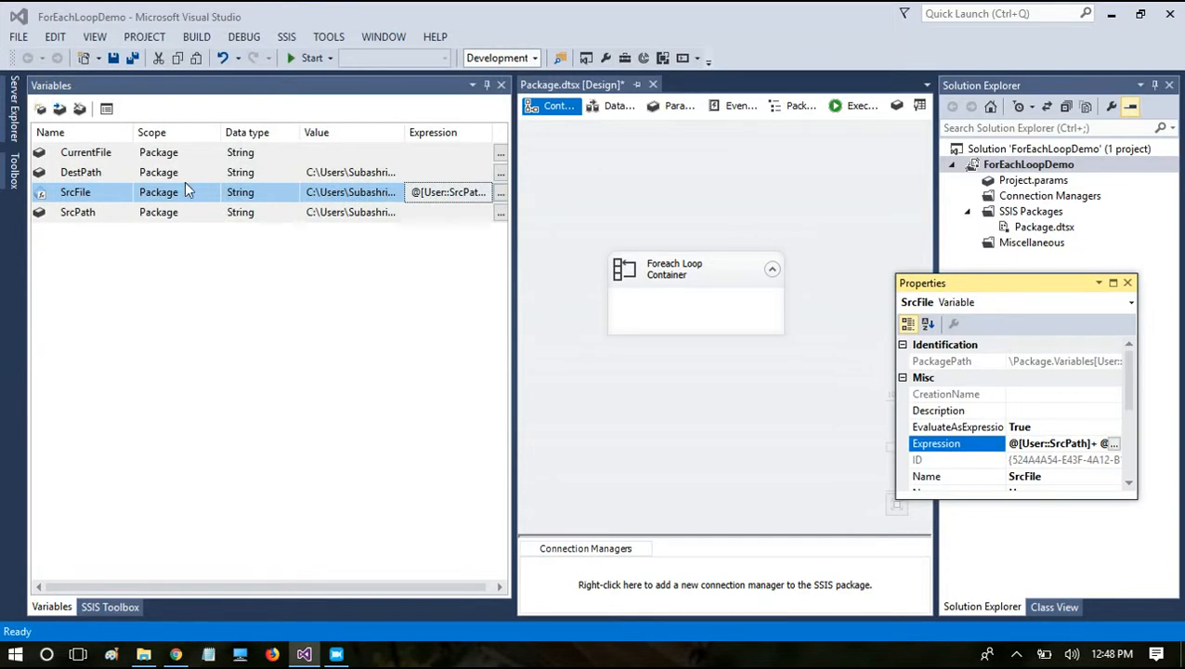
pyautogui.click(119, 153)
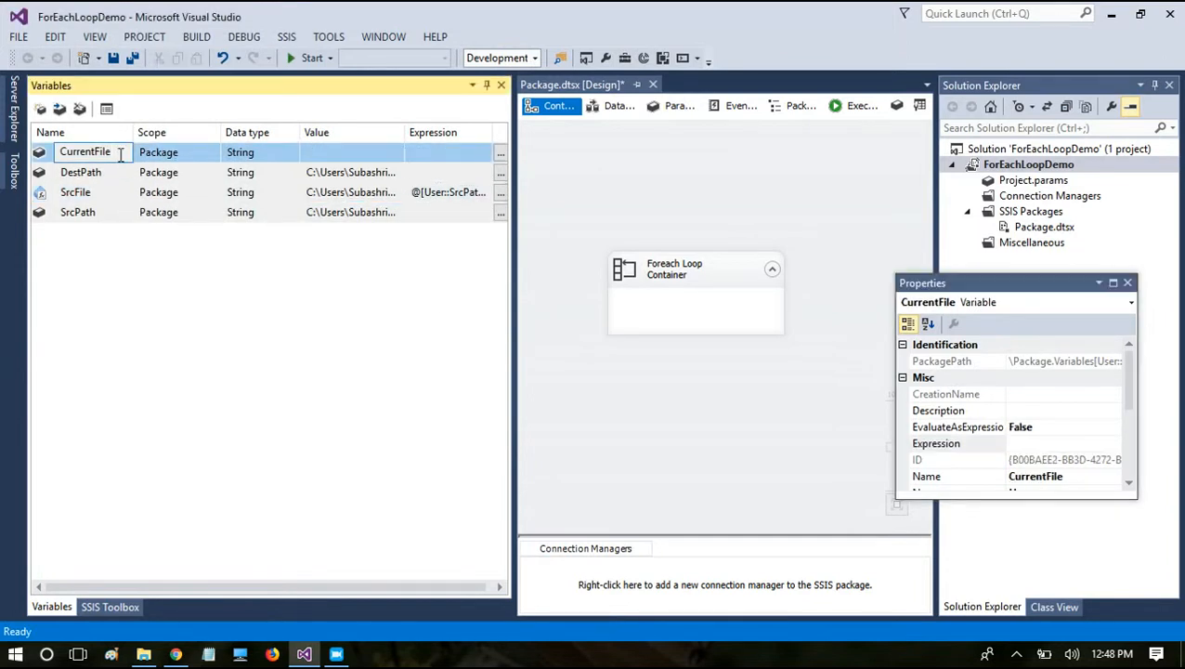
pyautogui.click(1128, 283)
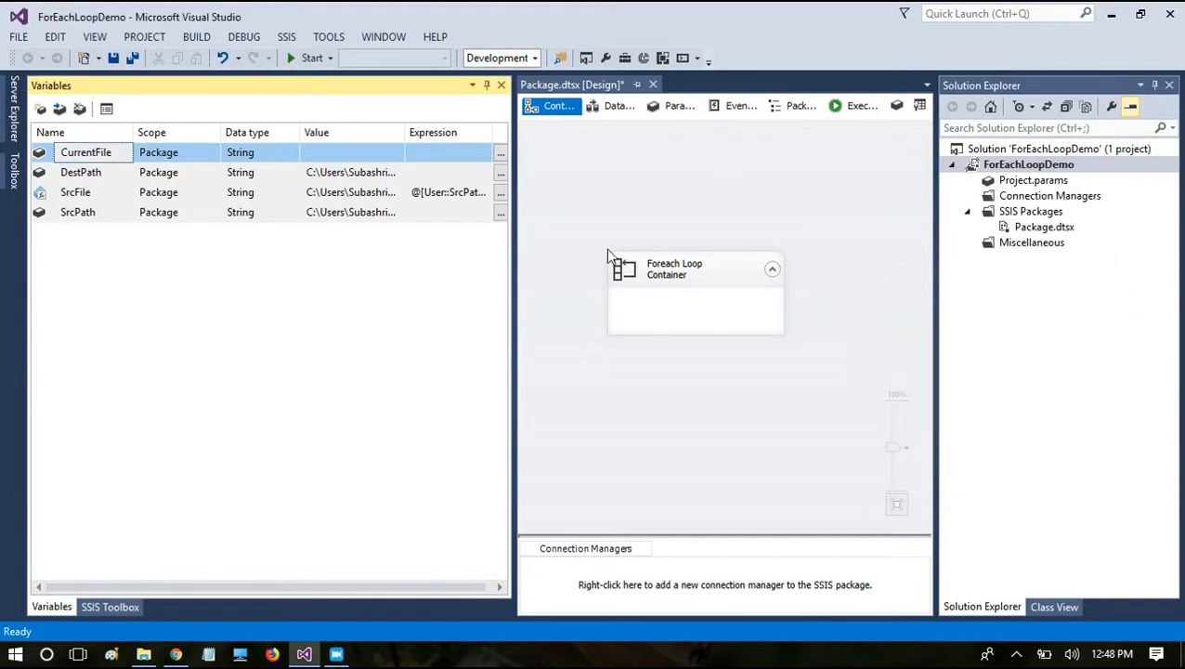
# Step: Replace the existing Foreach Loop Container with a new one on the control flow, close the SSIS Toolbox, and reposition the container
pyautogui.click(679, 291)
pyautogui.press('Delete')
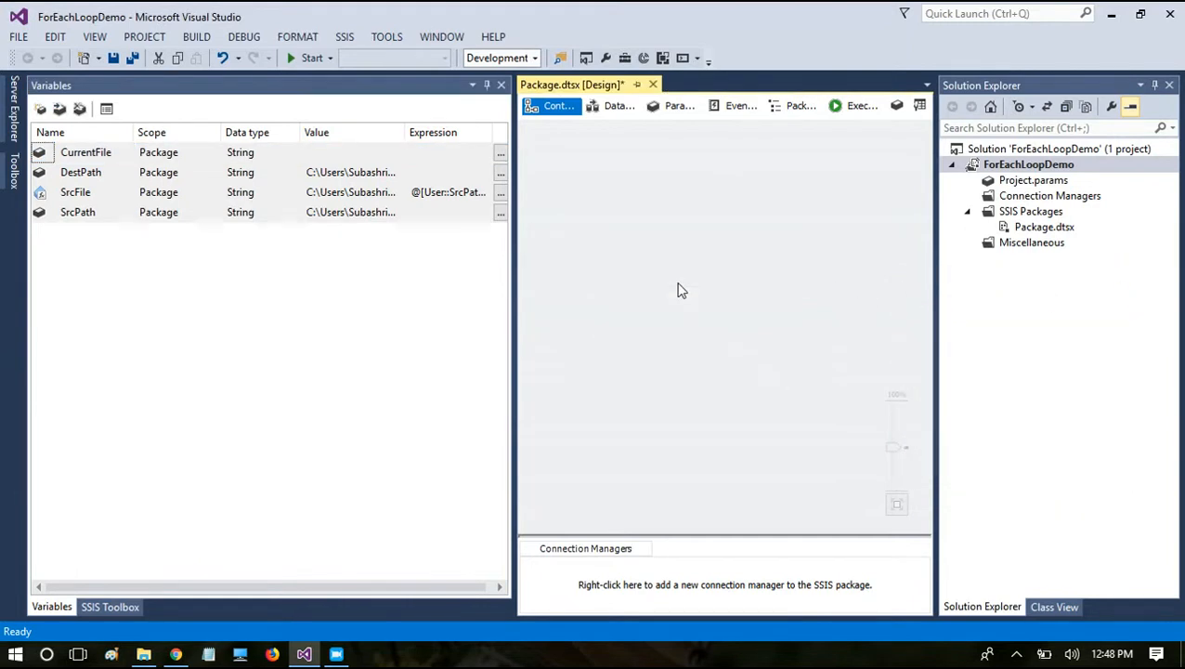
pyautogui.rightClick(679, 291)
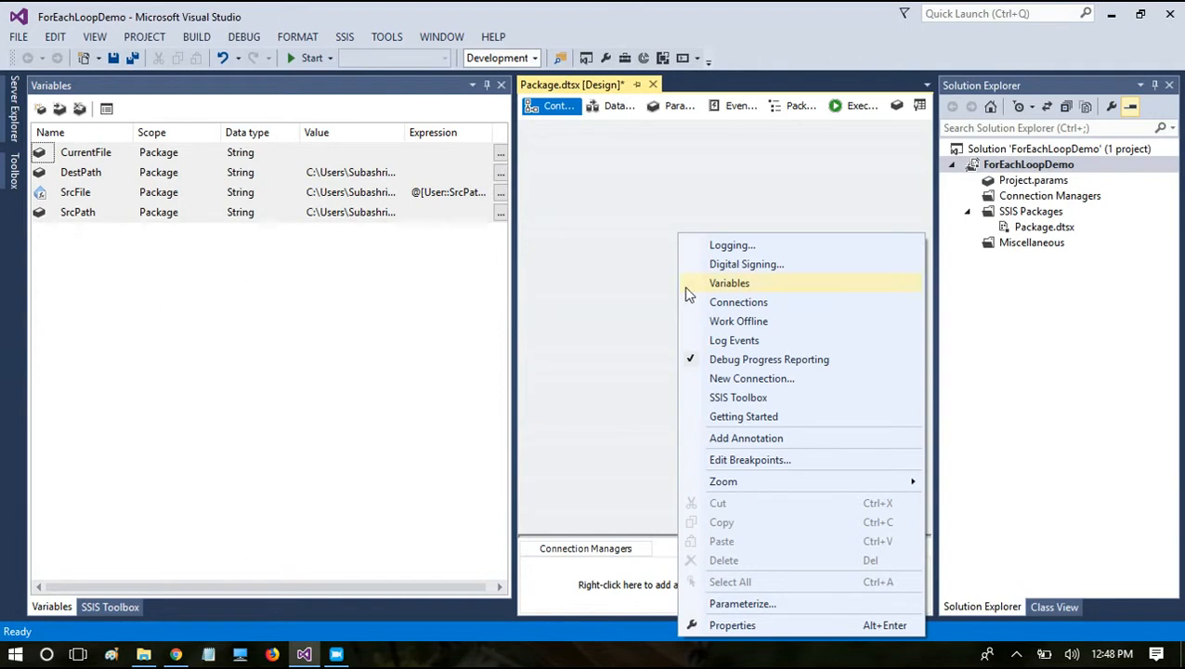
pyautogui.click(715, 396)
pyautogui.moveTo(105, 420); pyautogui.dragTo(738, 237)
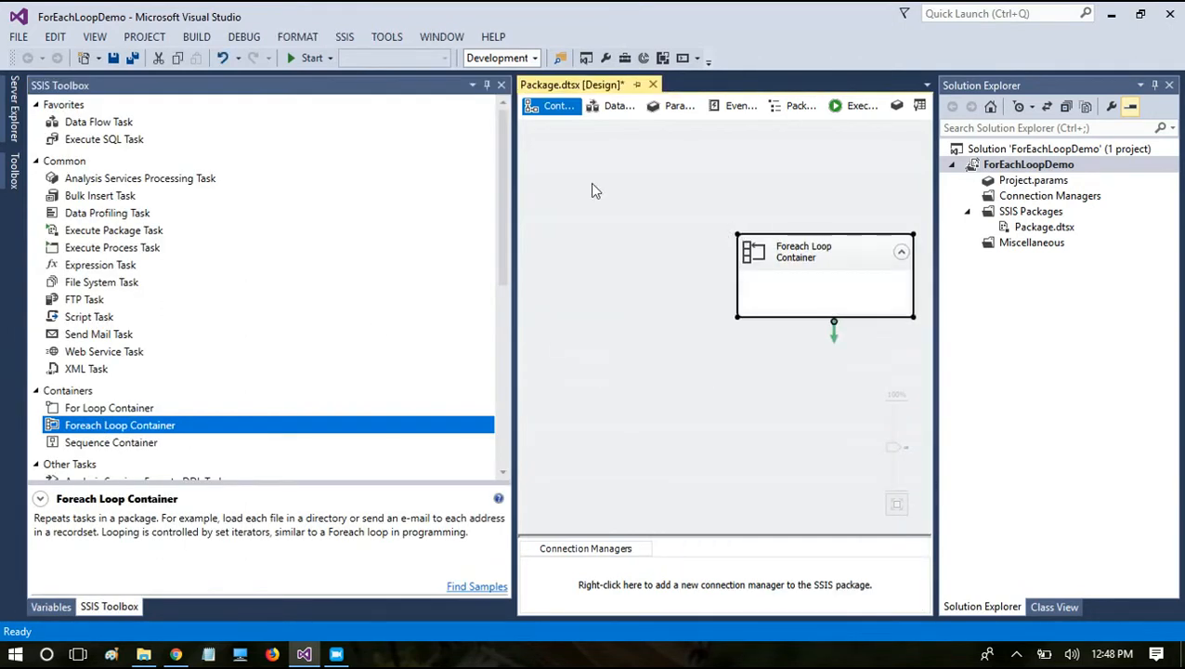
pyautogui.click(502, 85)
pyautogui.moveTo(788, 239); pyautogui.dragTo(610, 207)
# Step: Open the Foreach Loop Container's editor and set its collection enumerator to Foreach File Enumerator
pyautogui.doubleClick(613, 218)
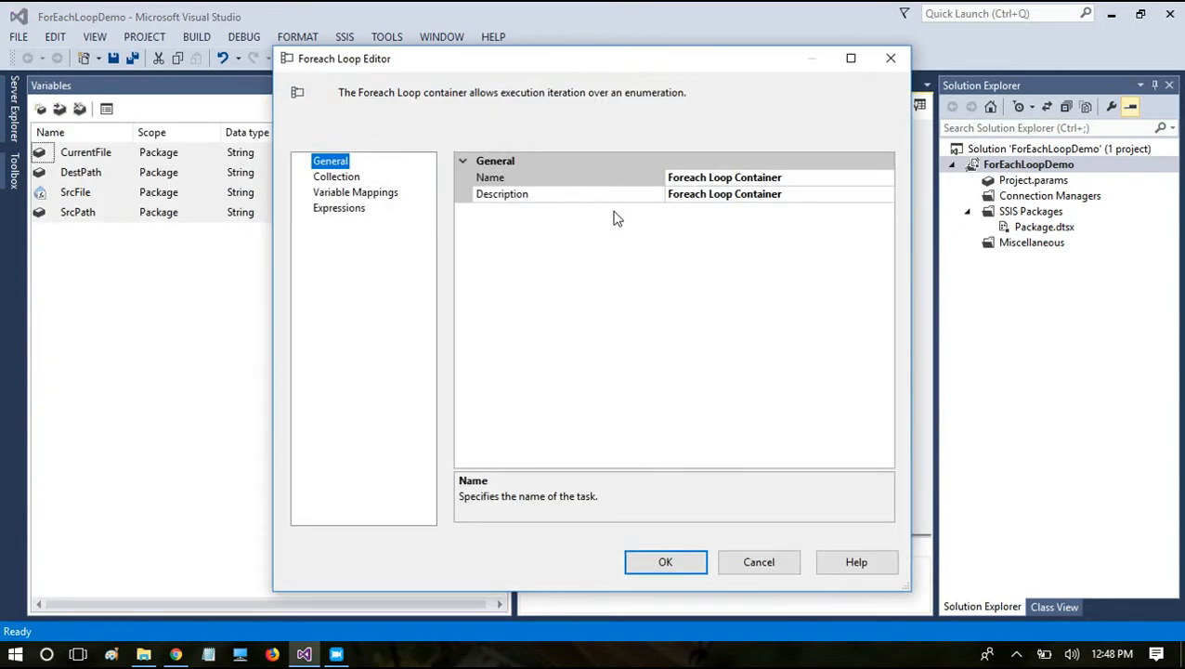
pyautogui.click(319, 182)
pyautogui.click(851, 183)
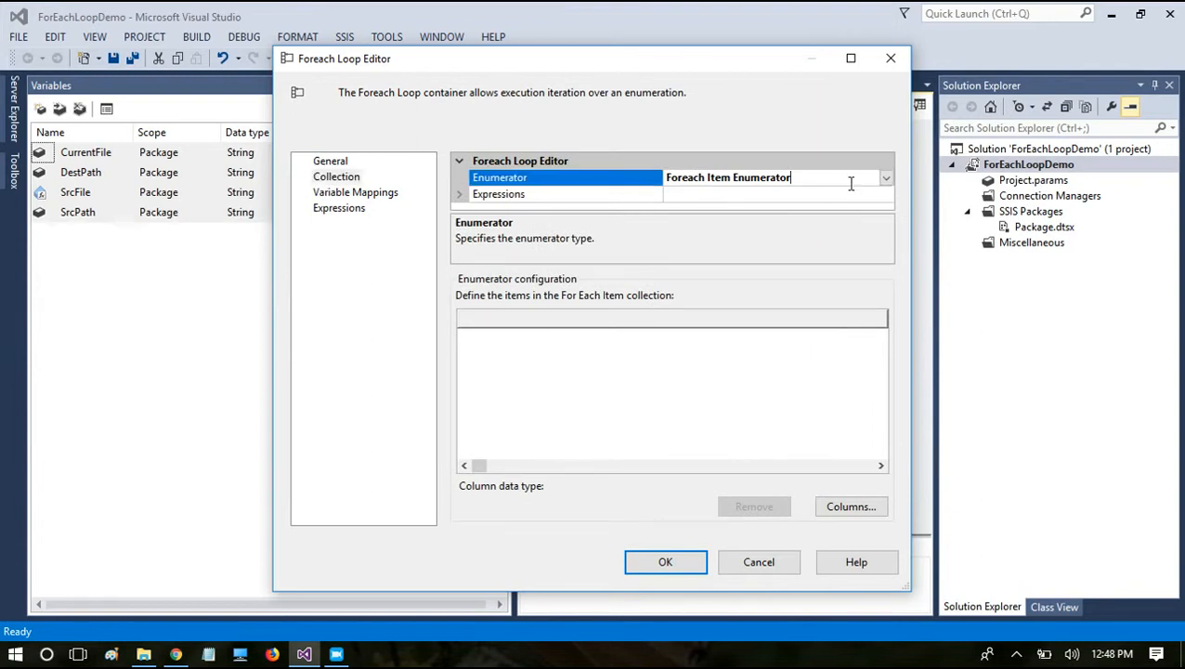
pyautogui.click(886, 178)
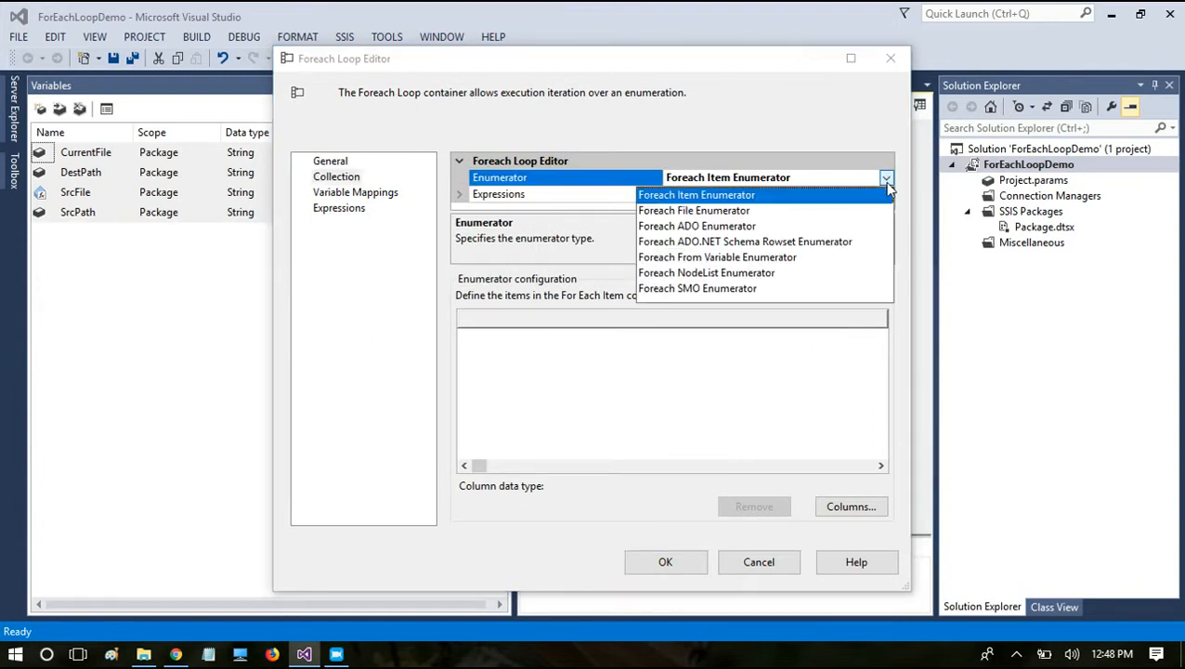
pyautogui.click(734, 211)
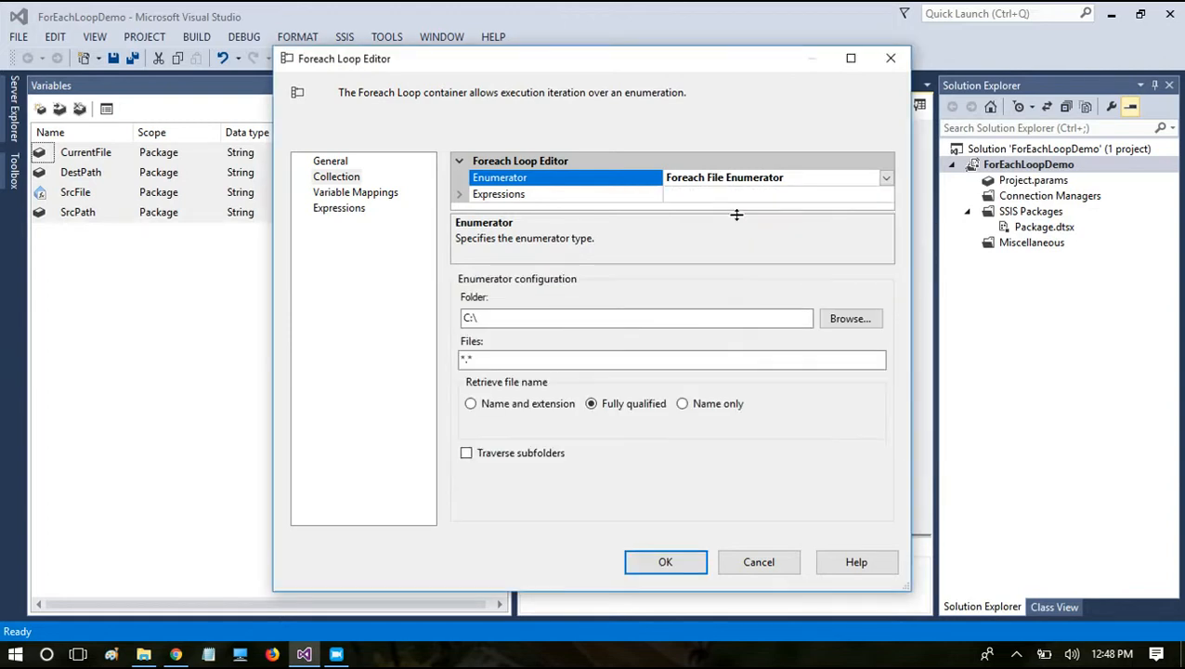
# Step: Compare the configuration options of the Foreach Item and Foreach From Variable enumerators, and switch back to Foreach File Enumerator
pyautogui.click(886, 178)
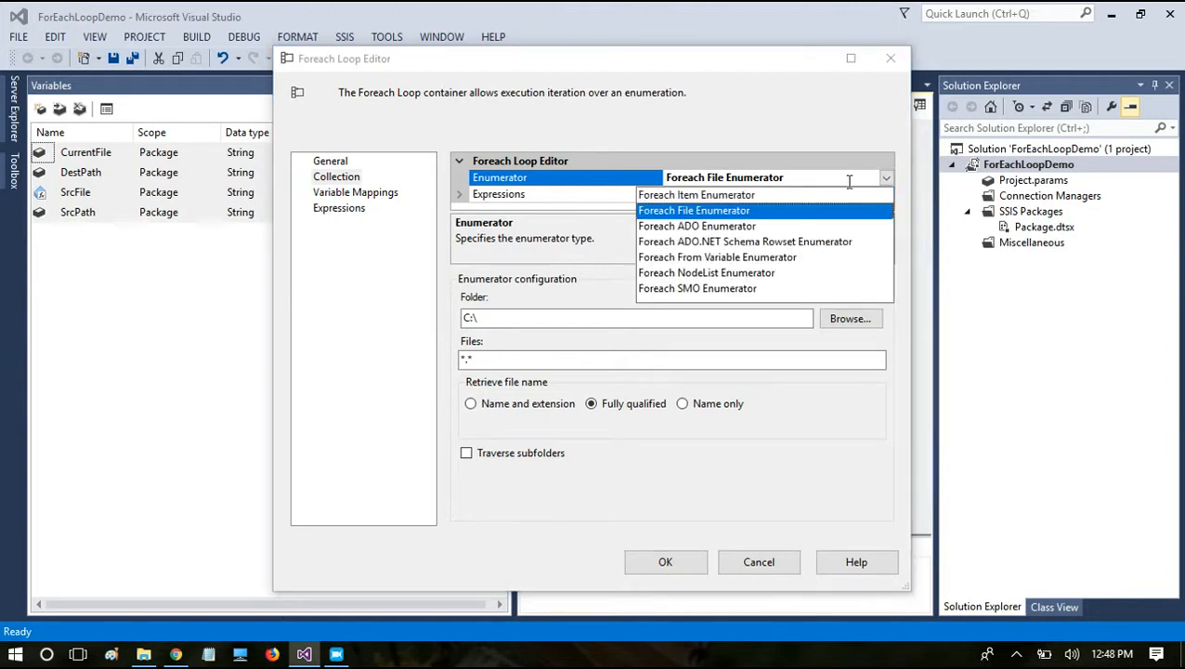
pyautogui.click(682, 196)
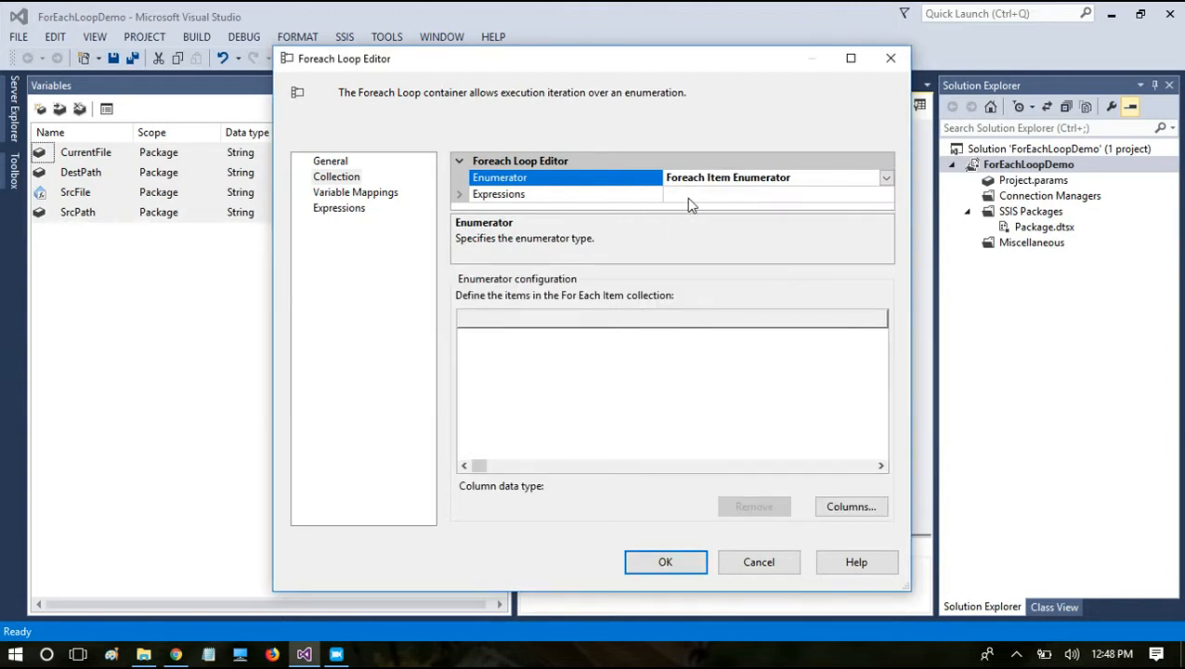
pyautogui.click(886, 178)
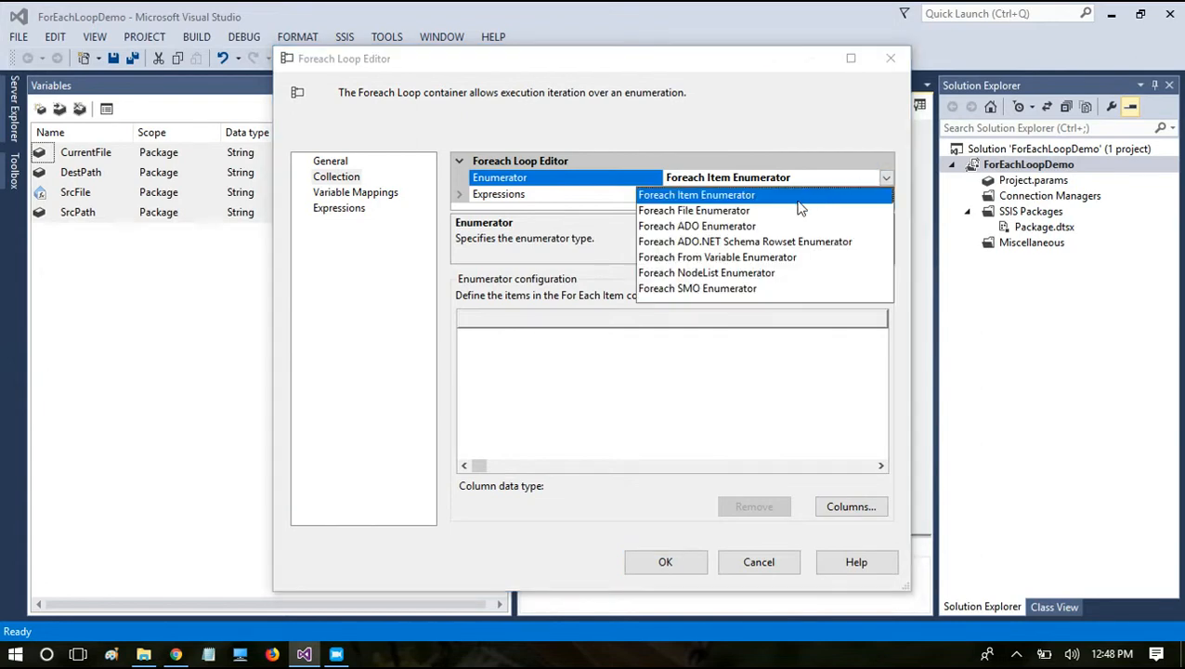
pyautogui.click(753, 258)
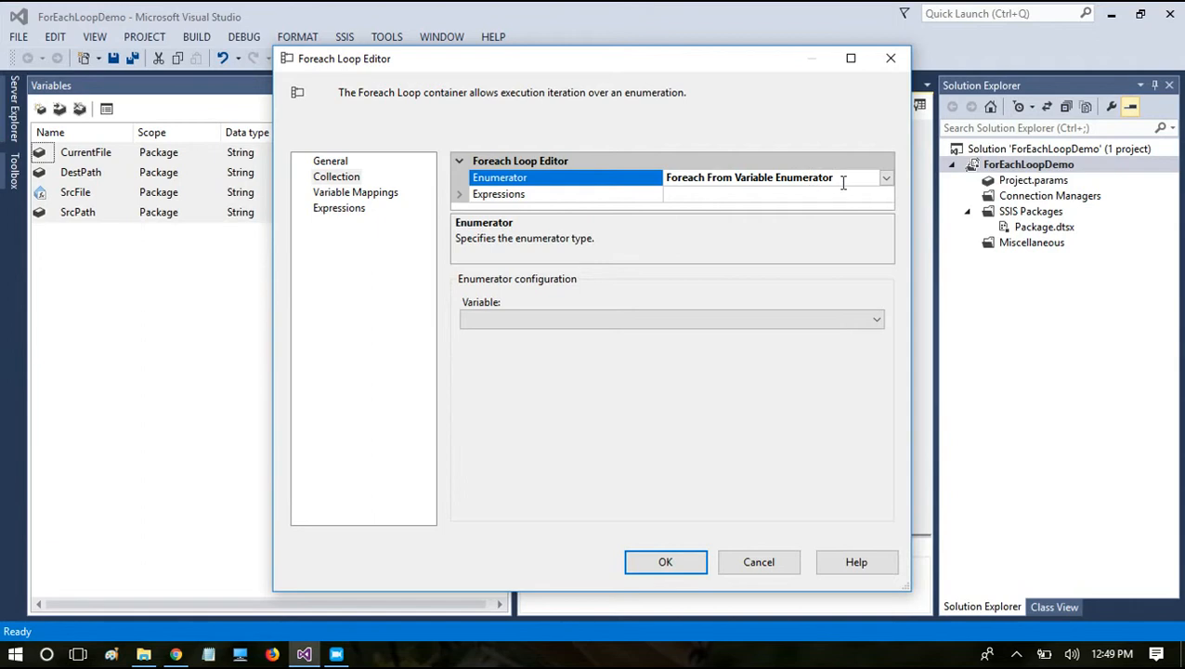
pyautogui.click(886, 179)
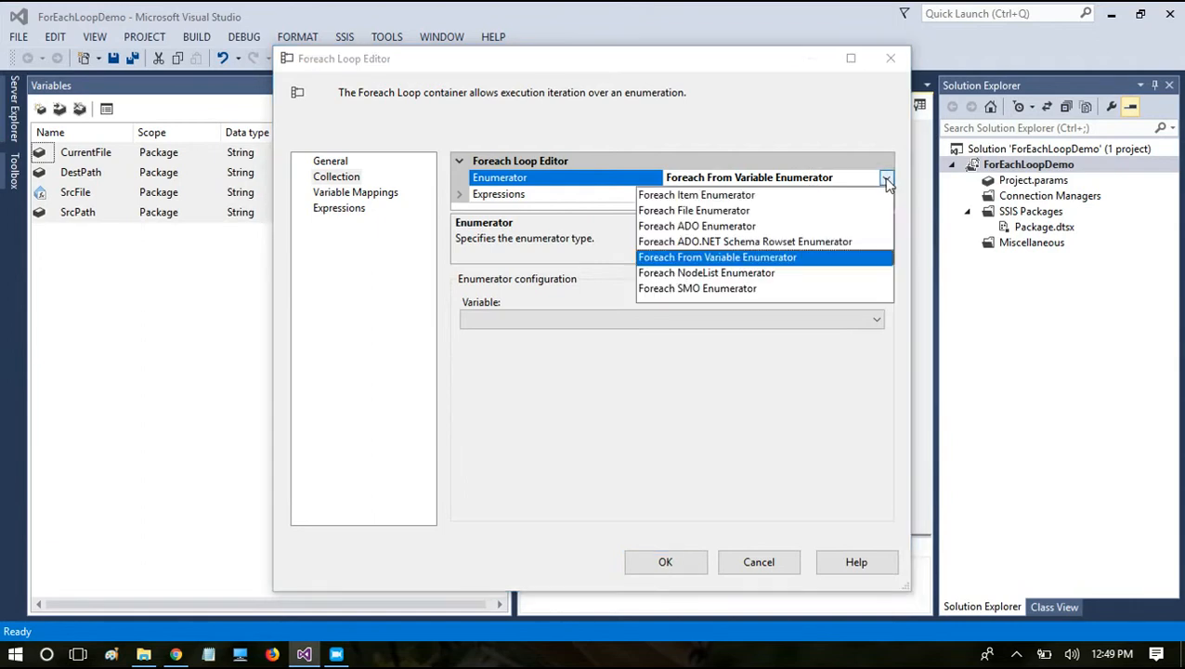
pyautogui.click(714, 212)
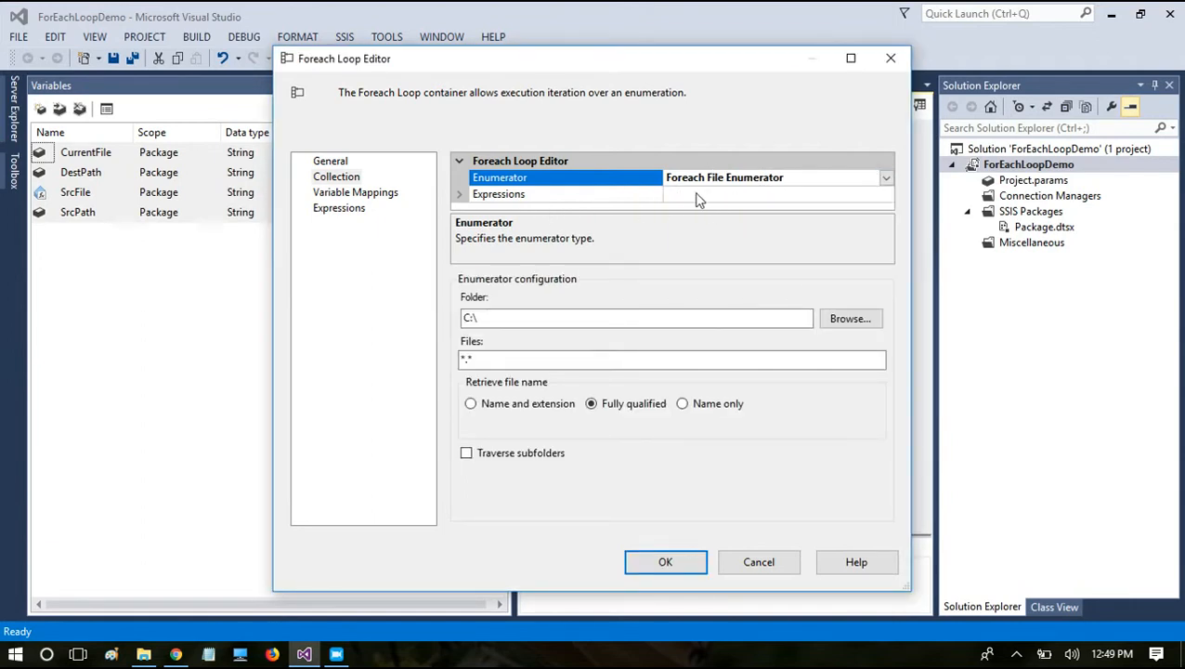
pyautogui.click(698, 194)
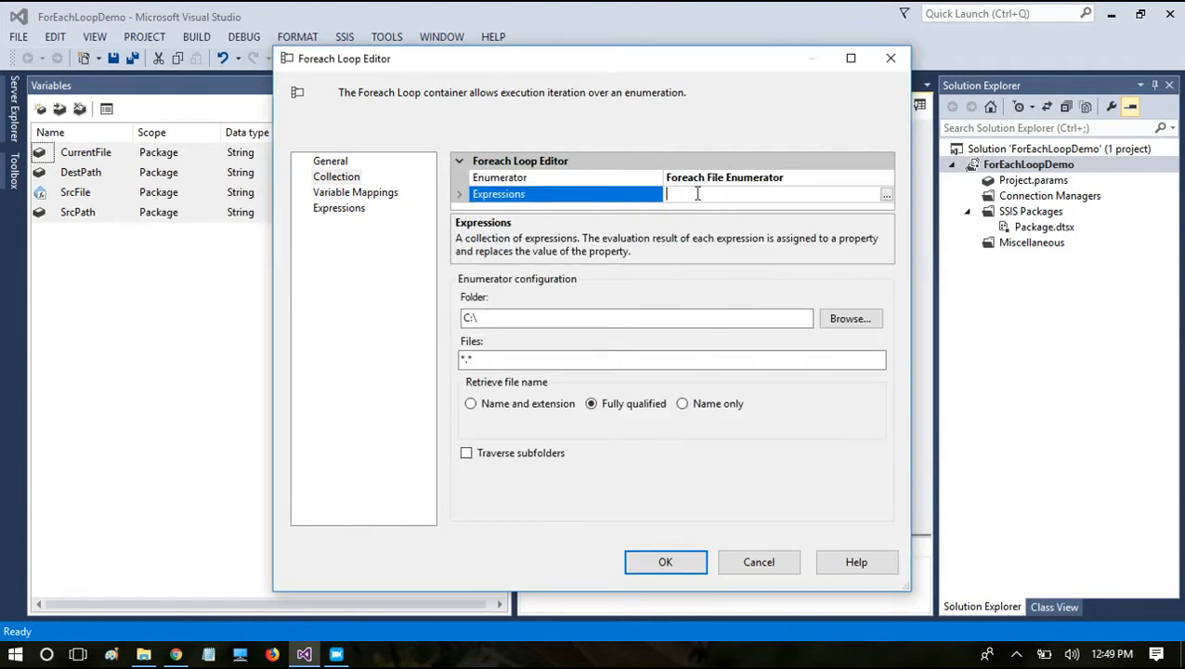
pyautogui.click(516, 318)
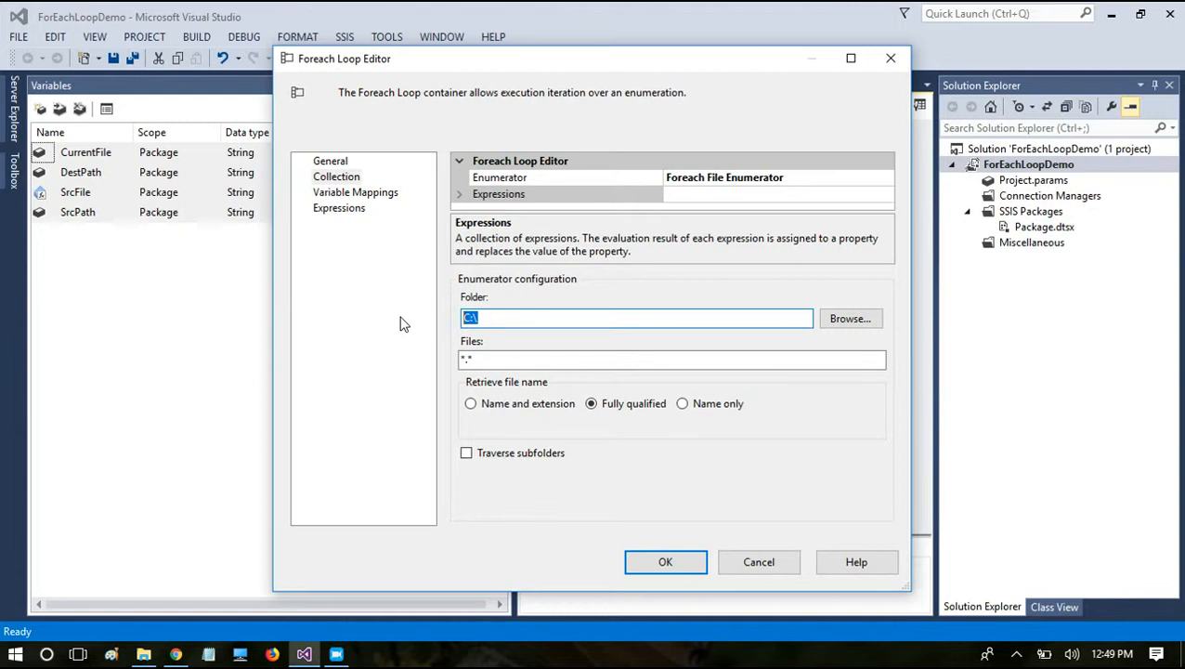
pyautogui.click(503, 316)
pyautogui.write('snfoisrfnsfnsfkdofsdfn')
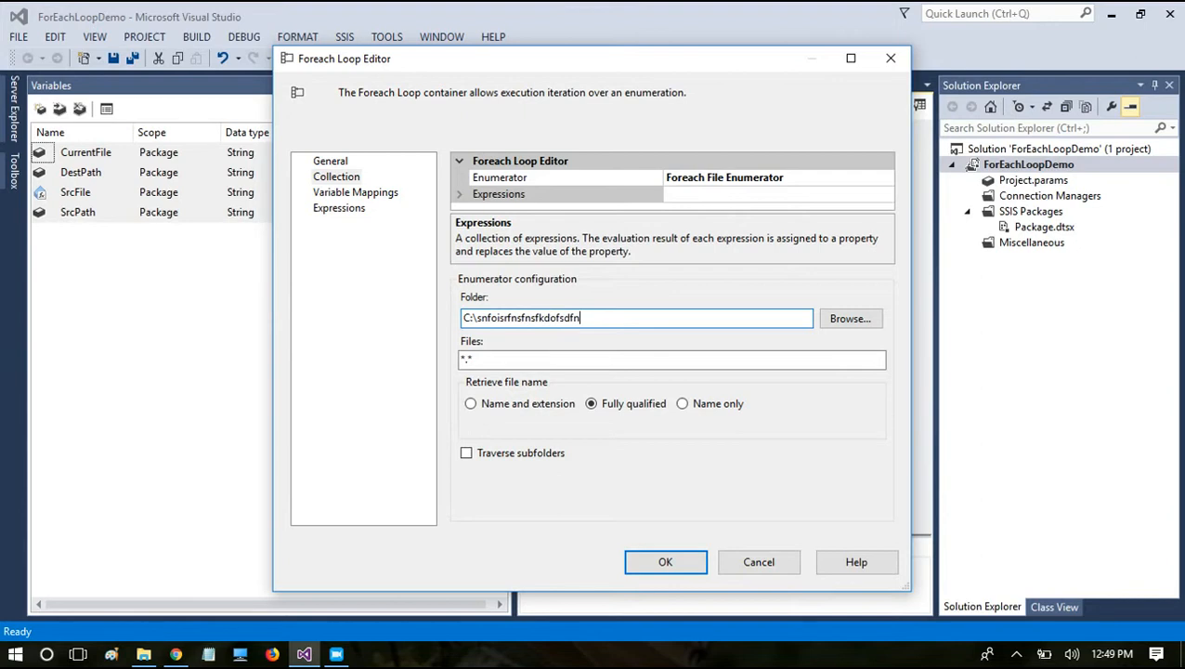
pyautogui.write('sdlkfnslfllknkfsdfjsdf')
pyautogui.press('BackSpace')
pyautogui.press('BackSpace')
pyautogui.press('BackSpace')
pyautogui.press('BackSpace')
pyautogui.press('BackSpace')
pyautogui.press('BackSpace')
pyautogui.press('BackSpace')
pyautogui.press('BackSpace')
pyautogui.press('BackSpace')
pyautogui.press('BackSpace')
pyautogui.press('BackSpace')
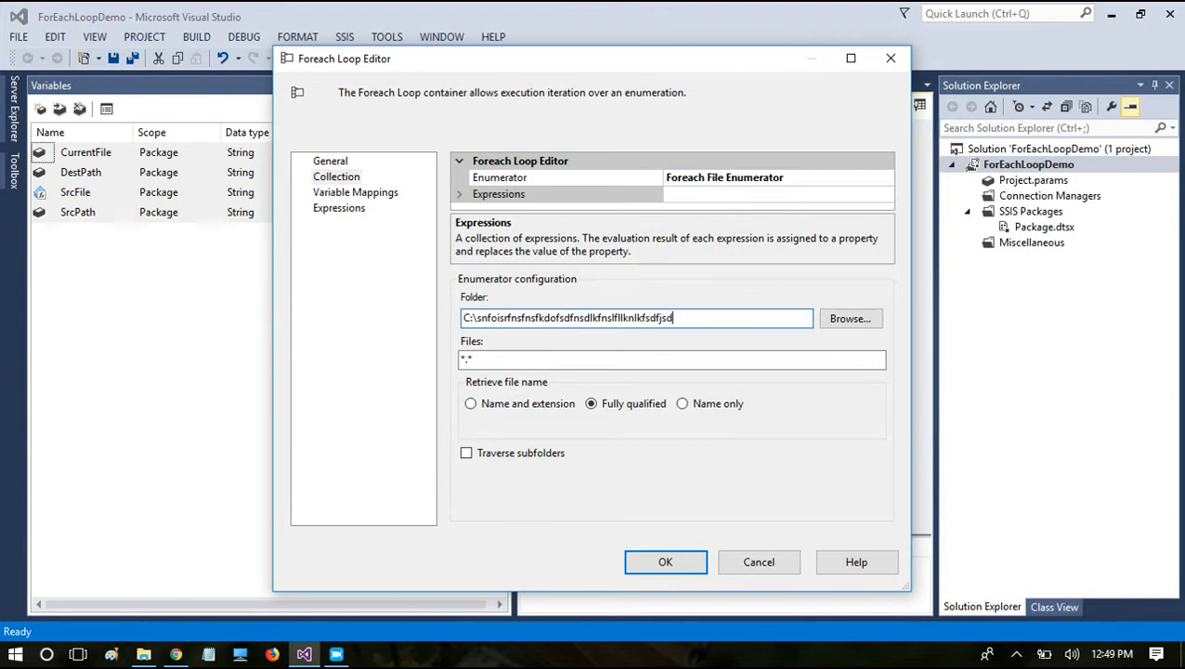
pyautogui.press('BackSpace')
pyautogui.press('BackSpace')
pyautogui.press('BackSpace')
pyautogui.press('BackSpace')
pyautogui.press('BackSpace')
pyautogui.press('BackSpace')
pyautogui.press('BackSpace')
pyautogui.press('BackSpace')
pyautogui.press('BackSpace')
pyautogui.press('BackSpace')
pyautogui.press('BackSpace')
pyautogui.press('BackSpace')
pyautogui.press('BackSpace')
pyautogui.press('BackSpace')
pyautogui.press('BackSpace')
pyautogui.press('BackSpace')
pyautogui.press('BackSpace')
pyautogui.press('BackSpace')
pyautogui.press('BackSpace')
pyautogui.press('BackSpace')
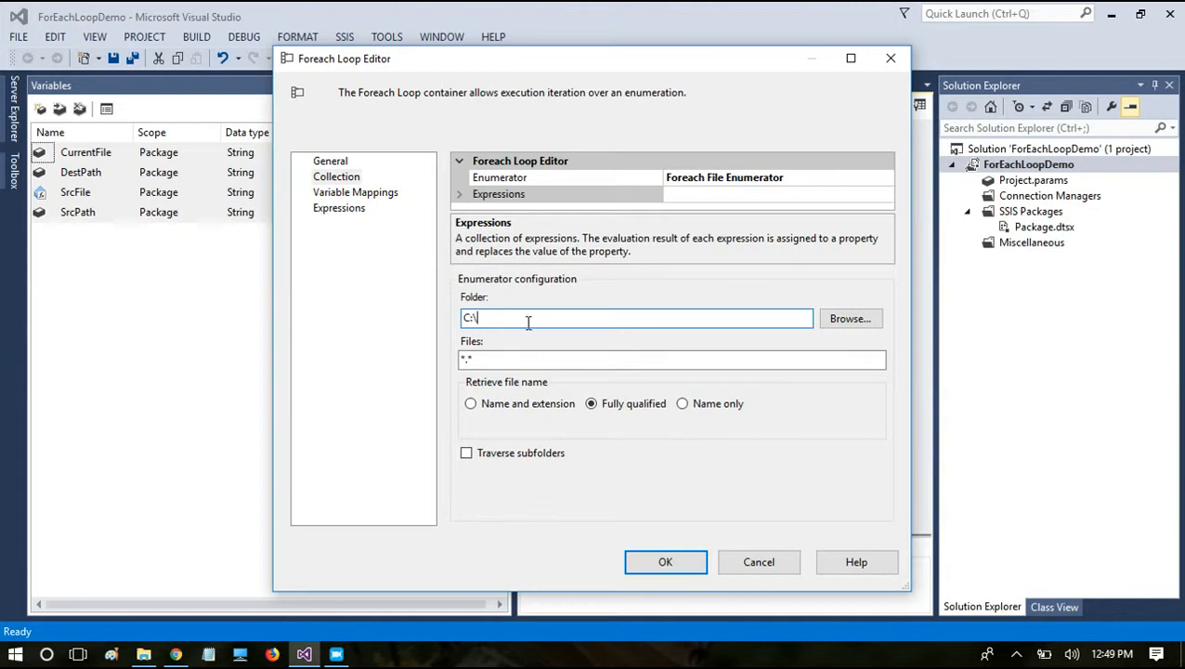
pyautogui.doubleClick(480, 317)
# Step: Open the collection's property expressions and add an entry for the Directory property
pyautogui.click(458, 195)
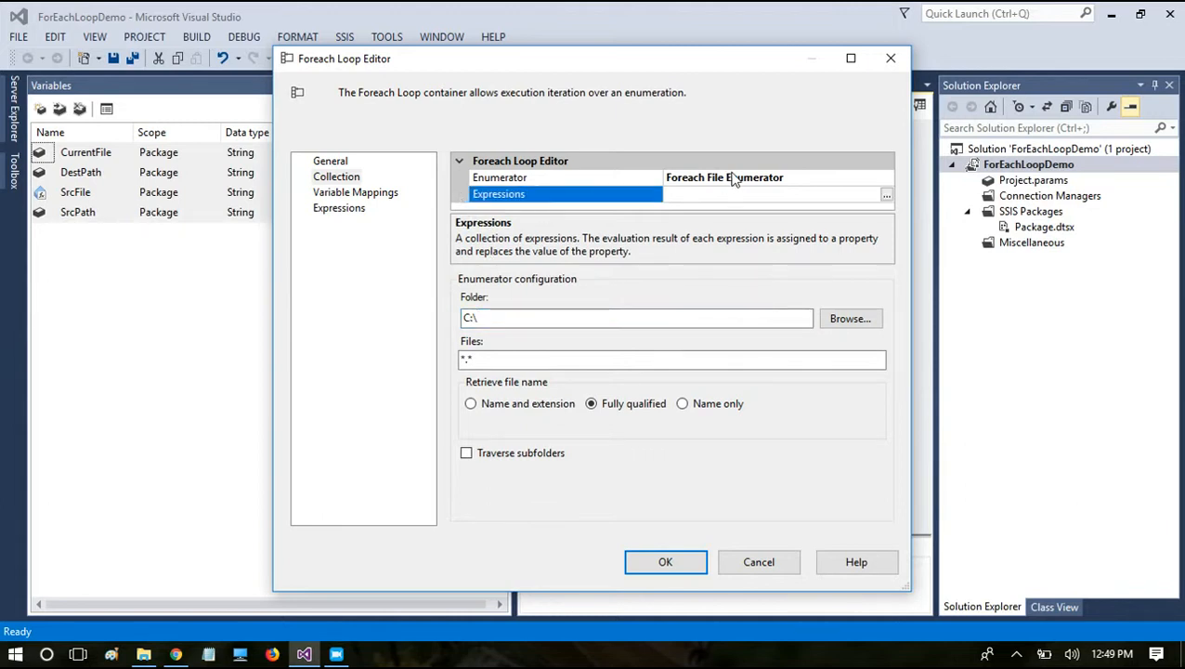
pyautogui.click(887, 196)
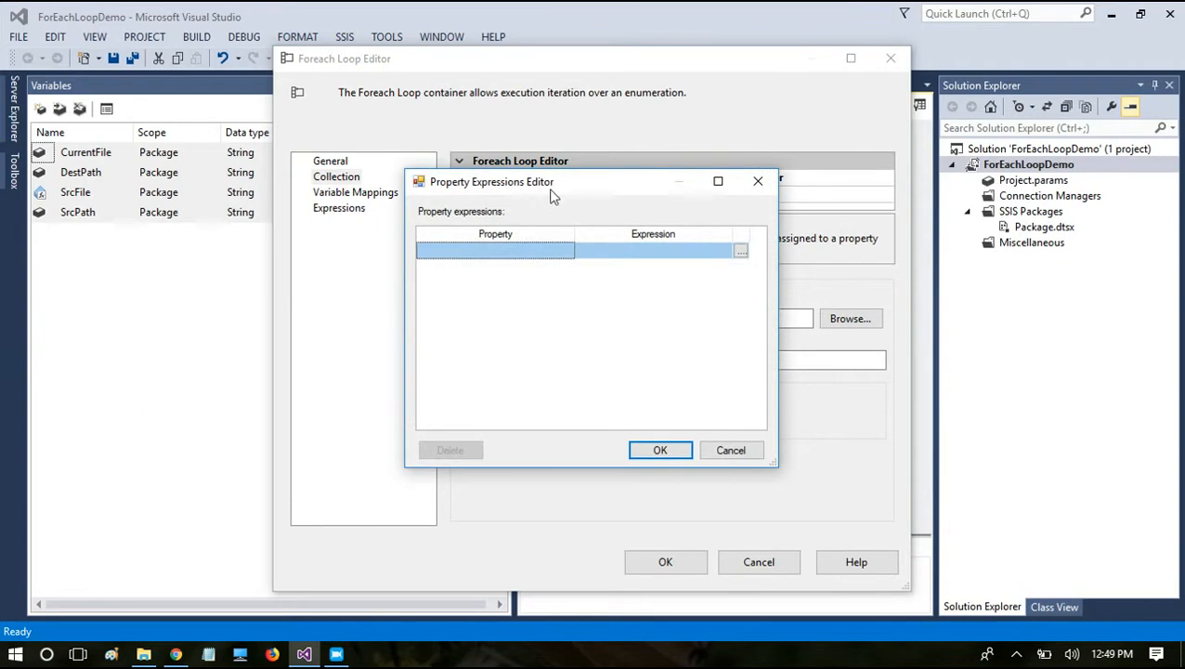
pyautogui.click(528, 251)
pyautogui.click(528, 251)
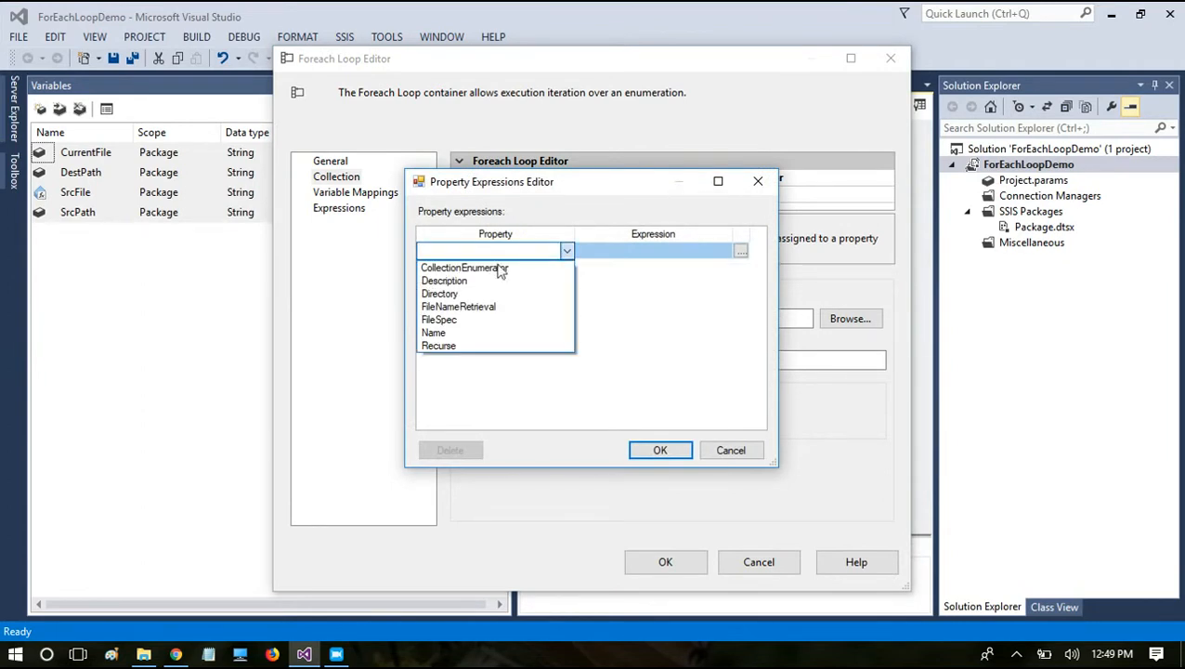
pyautogui.click(443, 296)
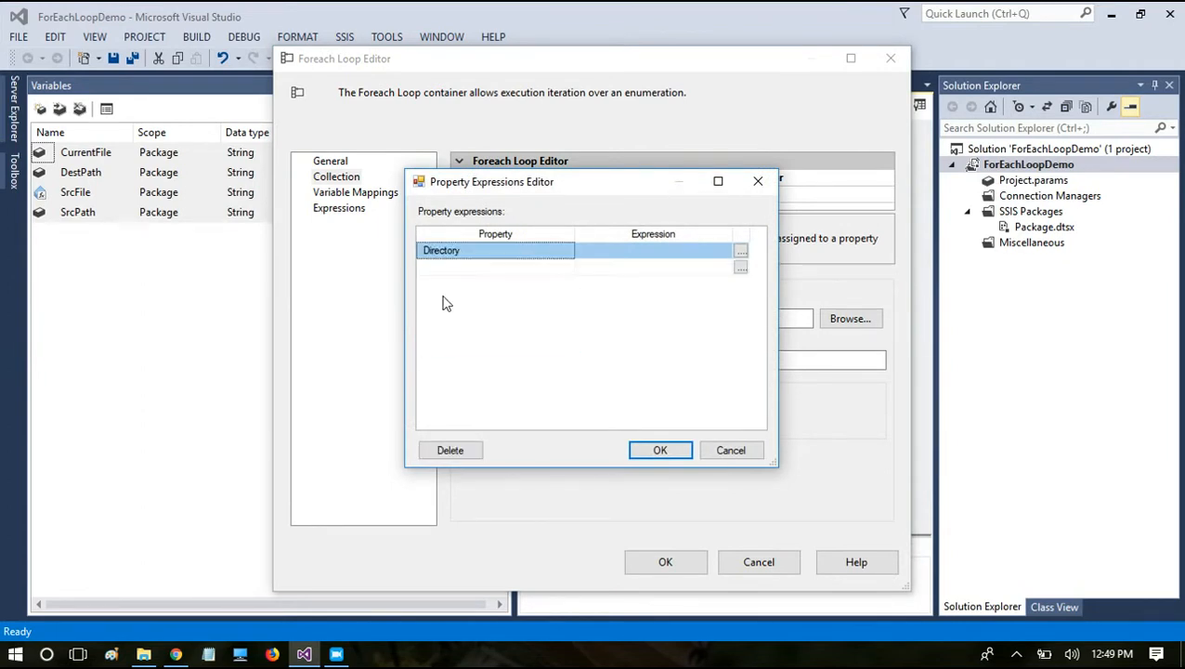
# Step: Build the Directory expression as @[User::SrcPath], evaluate it, and accept the property expression
pyautogui.click(741, 251)
pyautogui.click(121, 154)
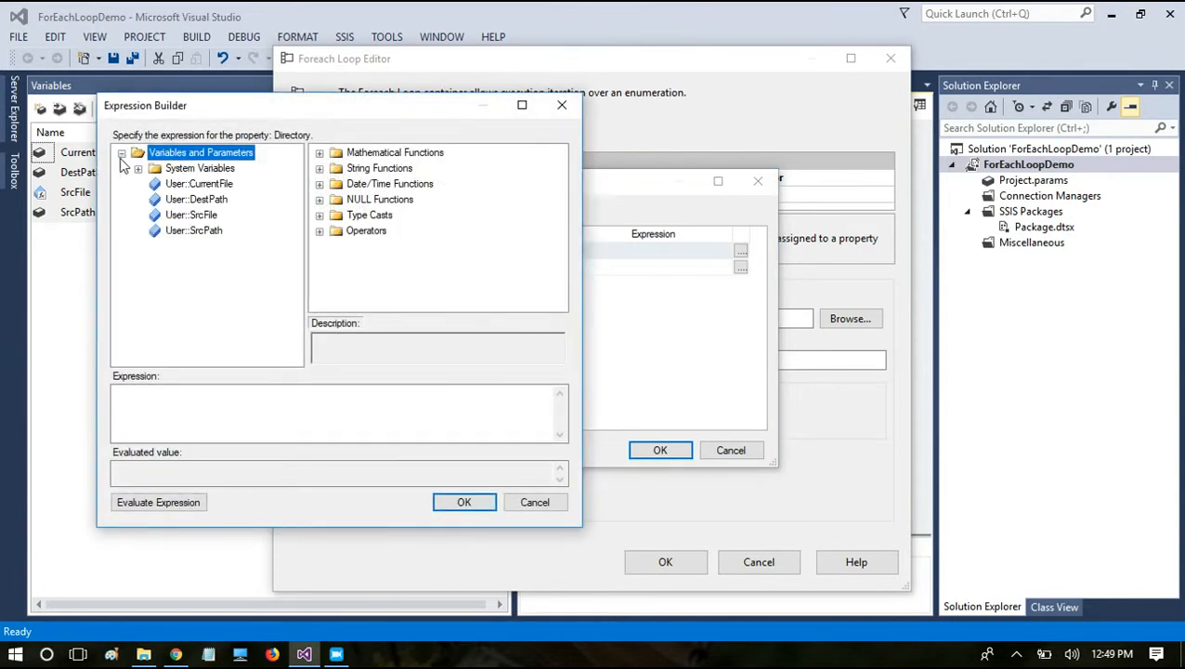
pyautogui.moveTo(186, 236); pyautogui.dragTo(209, 416)
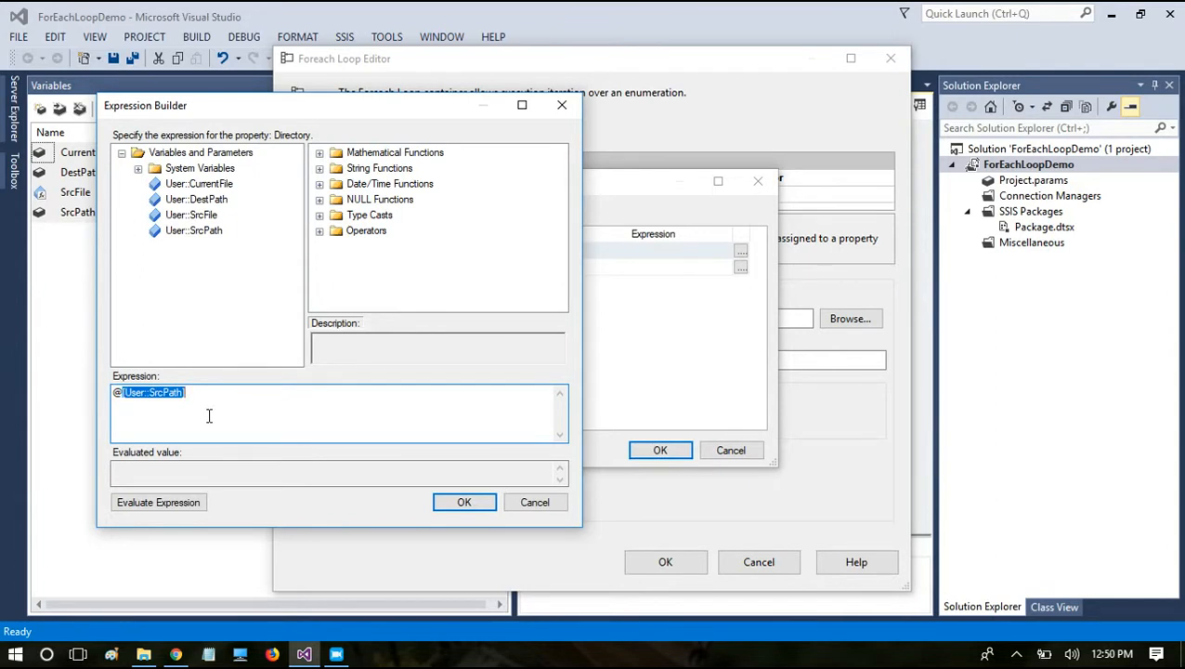
pyautogui.click(209, 416)
pyautogui.click(162, 501)
pyautogui.moveTo(120, 470); pyautogui.dragTo(48, 451)
pyautogui.click(141, 392)
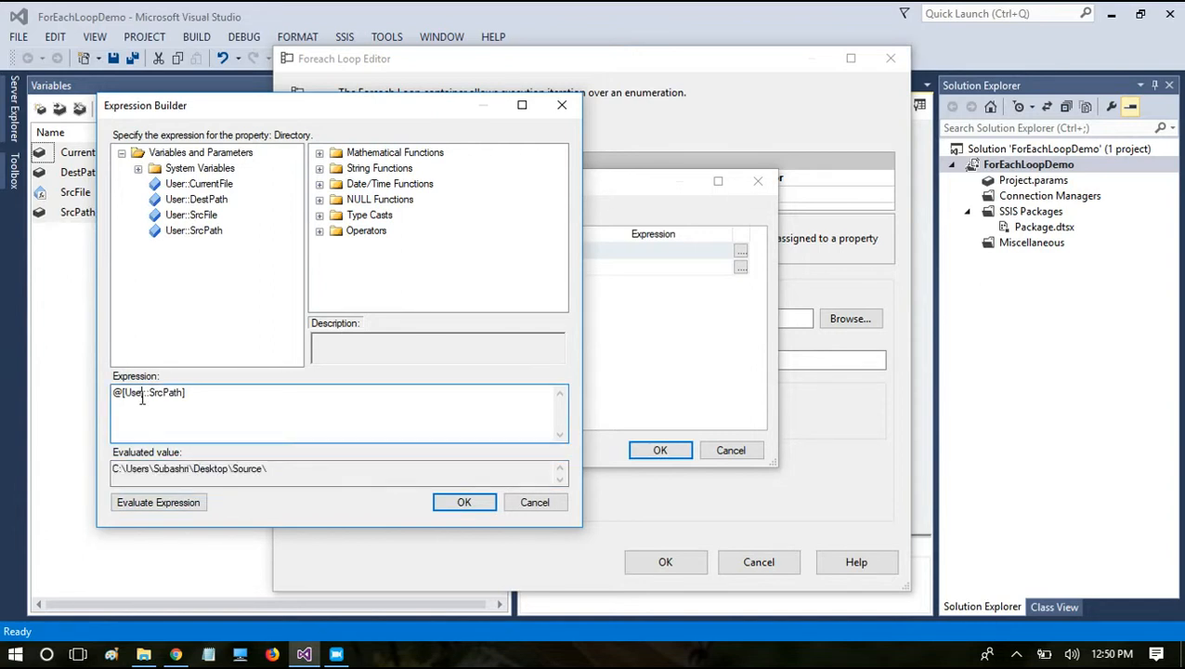
pyautogui.click(462, 499)
pyautogui.click(660, 452)
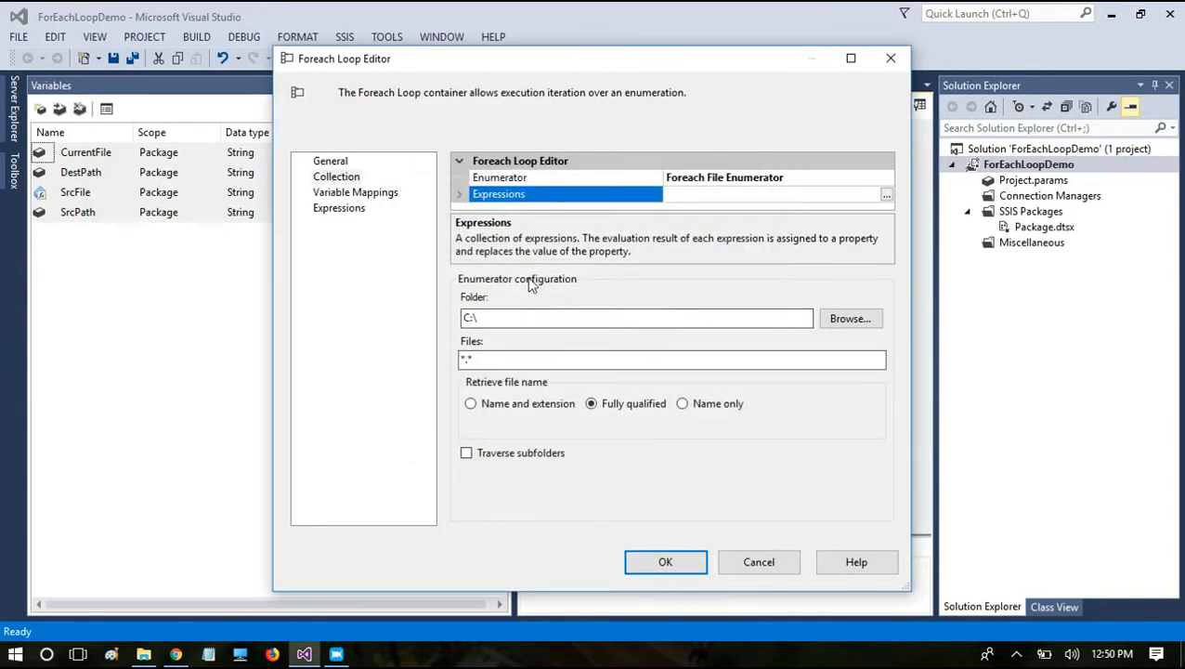
# Step: Expand the collection's expressions and check the Directory entry
pyautogui.click(459, 194)
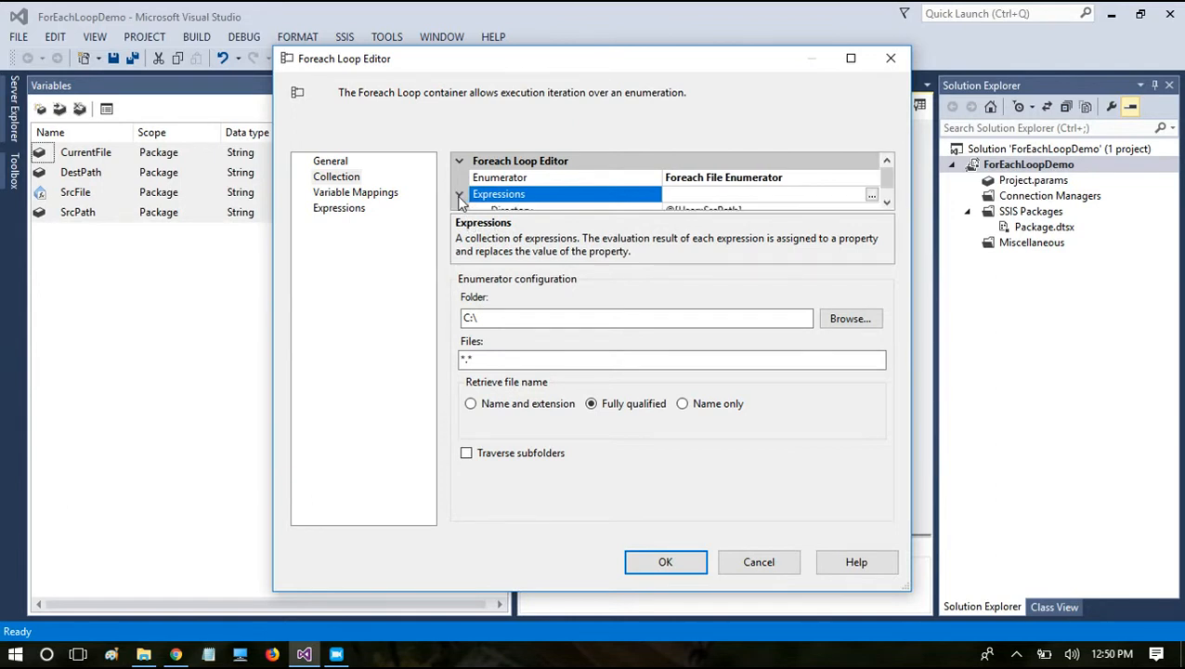
pyautogui.click(888, 205)
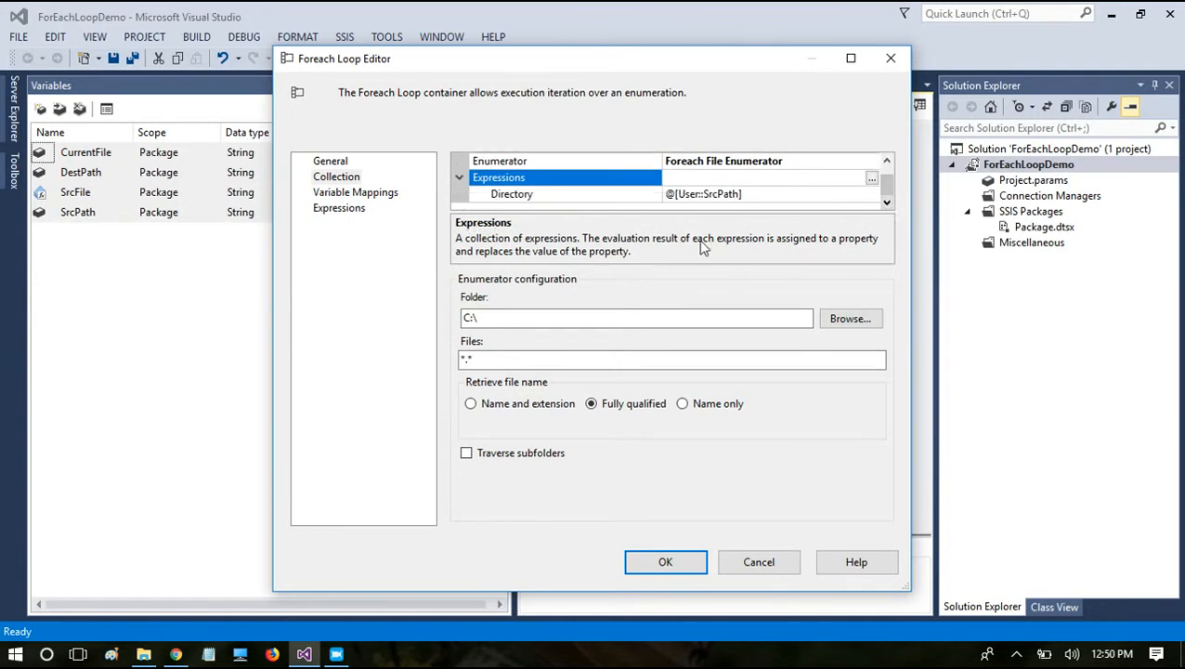
pyautogui.click(548, 196)
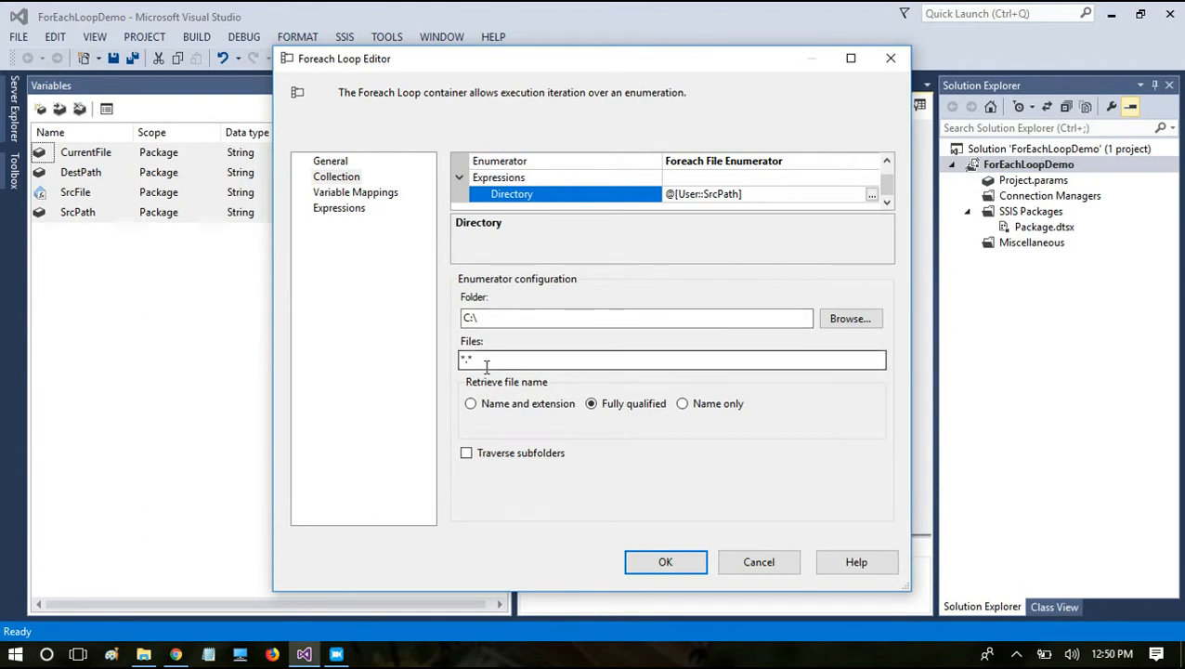
# Step: Try the file filters *.docx and *.xlsx for the enumerator, and restore the filter to *.*
pyautogui.moveTo(487, 365); pyautogui.dragTo(410, 360)
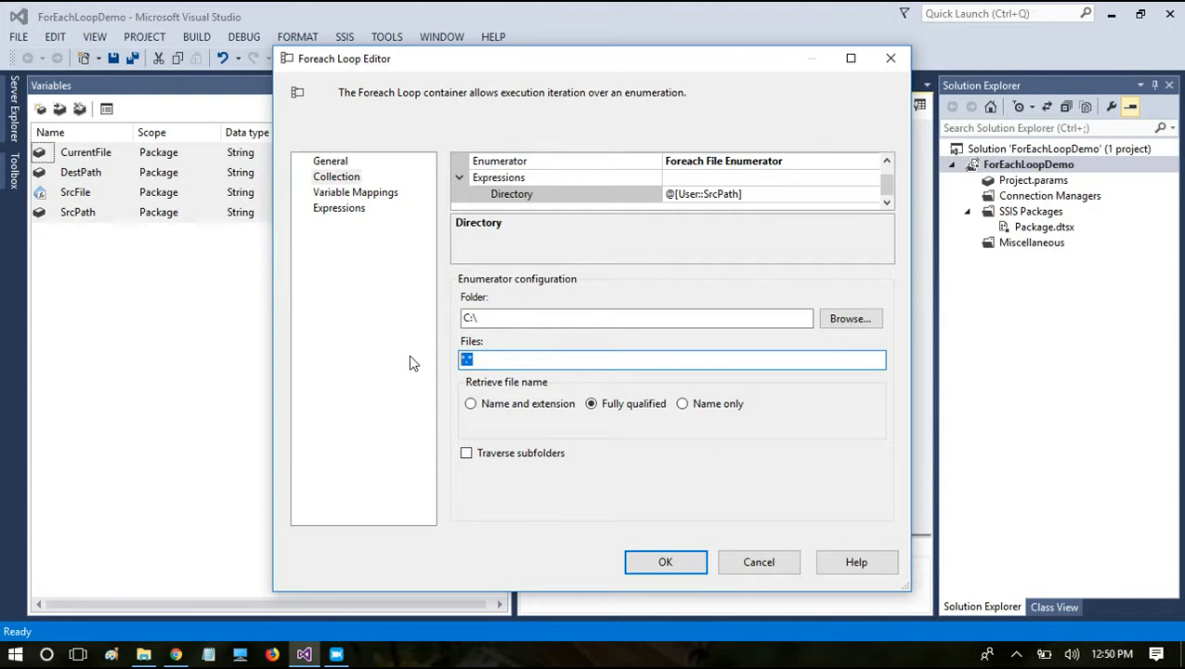
pyautogui.press('BackSpace')
pyautogui.write('*.')
pyautogui.write('doc')
pyautogui.write('x')
pyautogui.press('BackSpace')
pyautogui.press('BackSpace')
pyautogui.press('BackSpace')
pyautogui.press('BackSpace')
pyautogui.write('xlsx')
pyautogui.press('BackSpace')
pyautogui.press('BackSpace')
pyautogui.press('BackSpace')
pyautogui.press('BackSpace')
pyautogui.write('*')
# Step: Try the Fully qualified and Name only options for file name retrieval, and settle on Name and extension
pyautogui.click(510, 409)
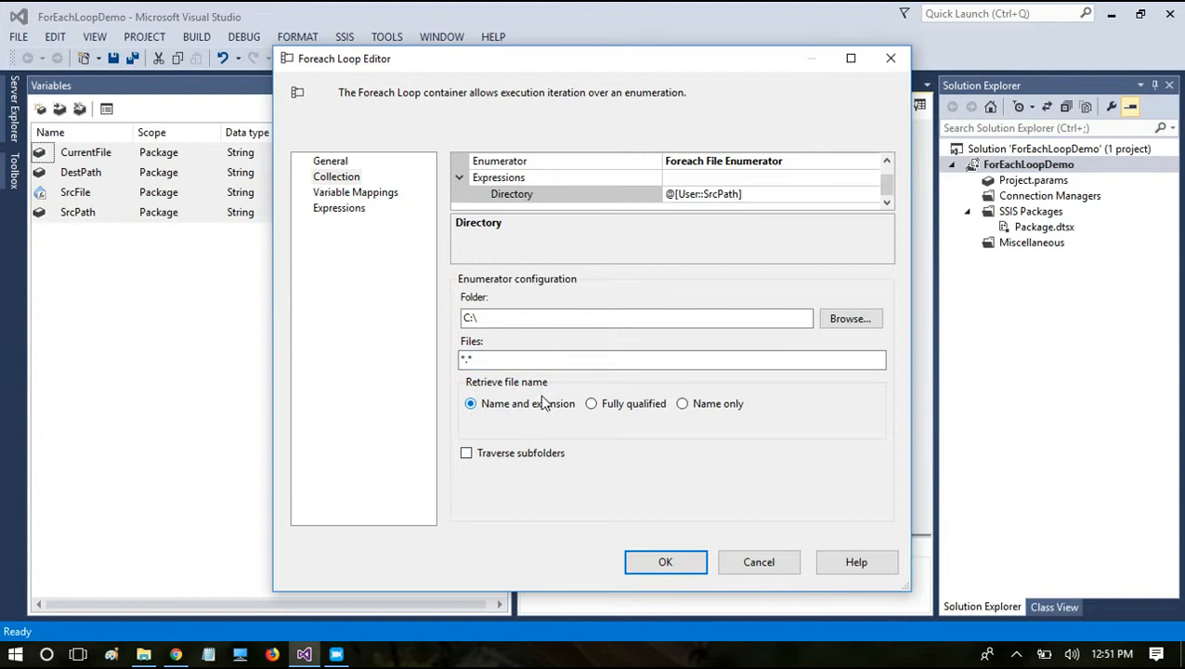
pyautogui.click(593, 403)
pyautogui.click(684, 406)
pyautogui.click(471, 405)
pyautogui.click(605, 406)
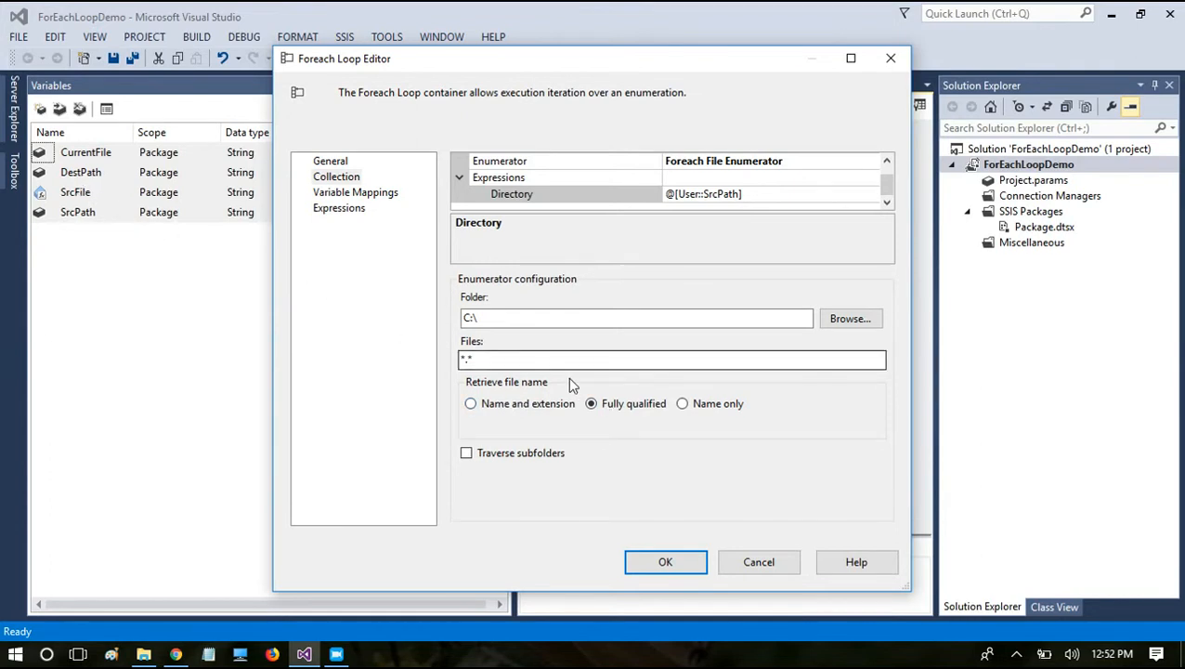
pyautogui.click(528, 406)
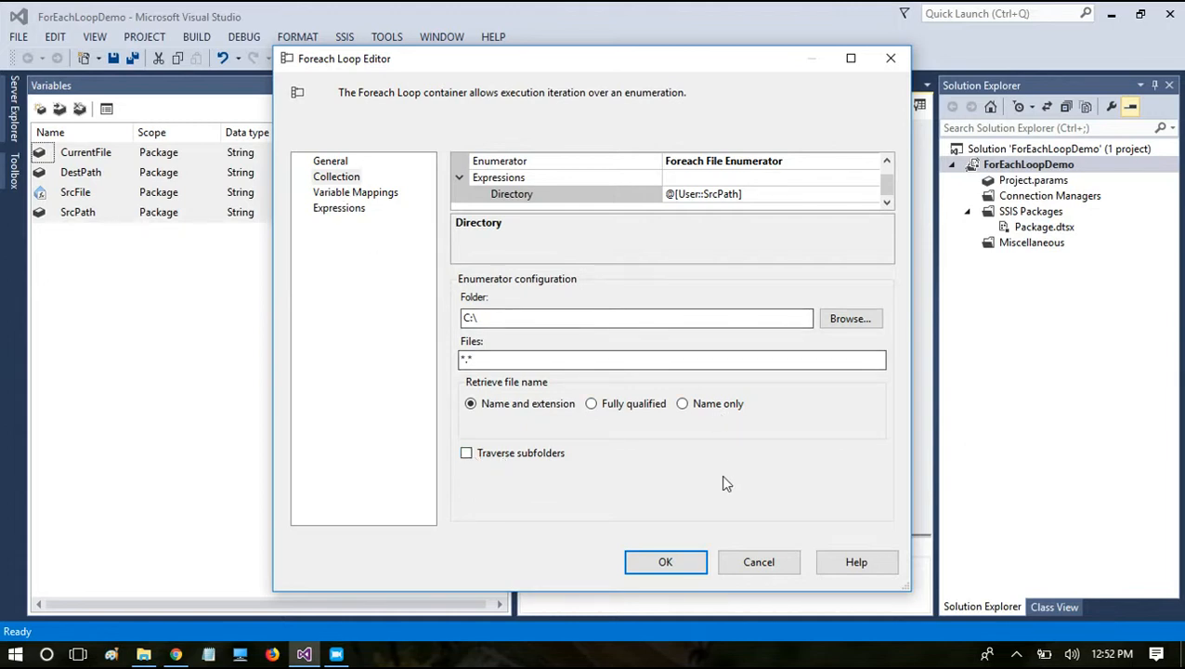
# Step: Map the collection value to the User::CurrentFile variable at index 0 and accept the Foreach Loop settings
pyautogui.click(372, 193)
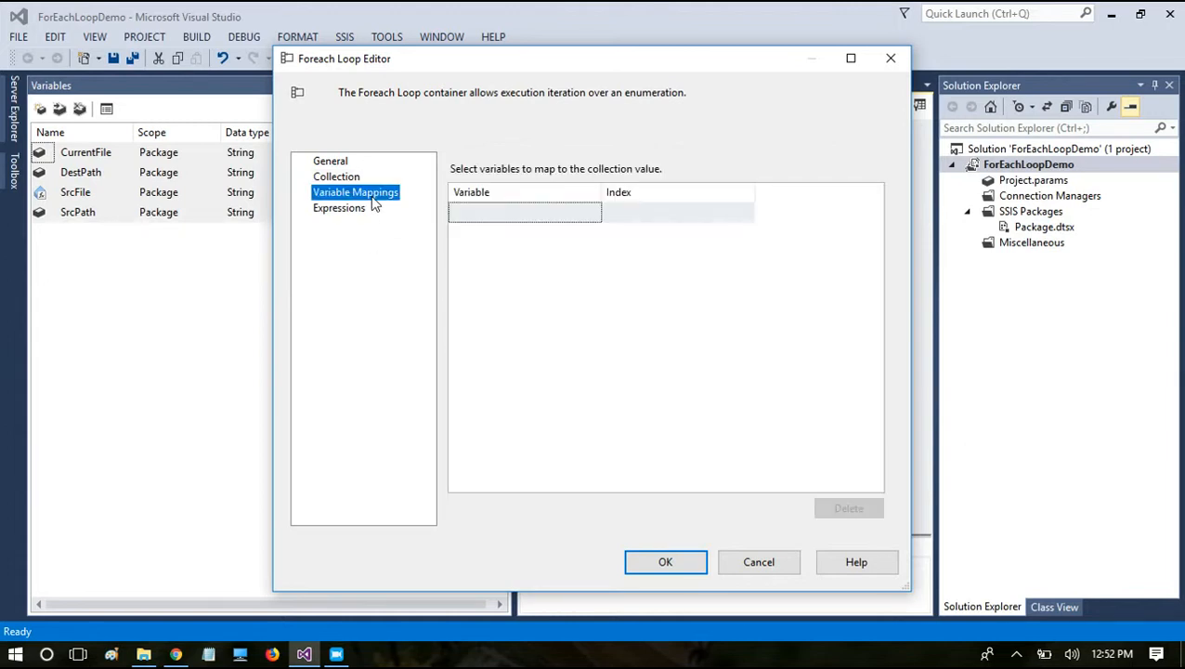
pyautogui.click(467, 215)
pyautogui.click(466, 216)
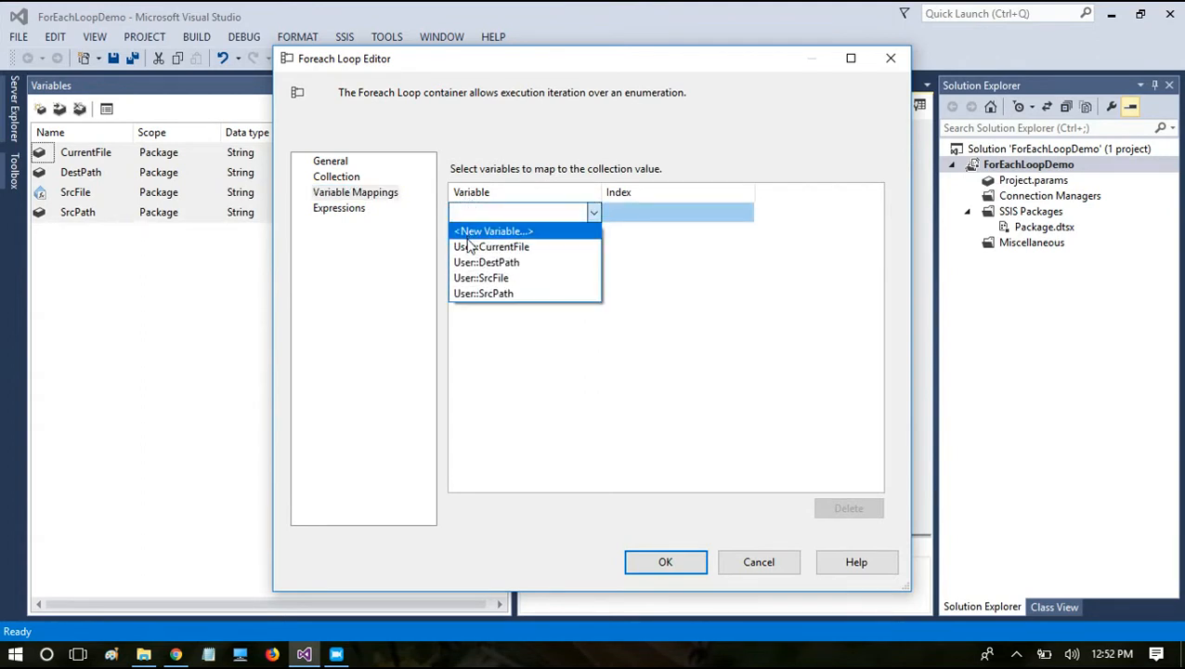
pyautogui.click(469, 247)
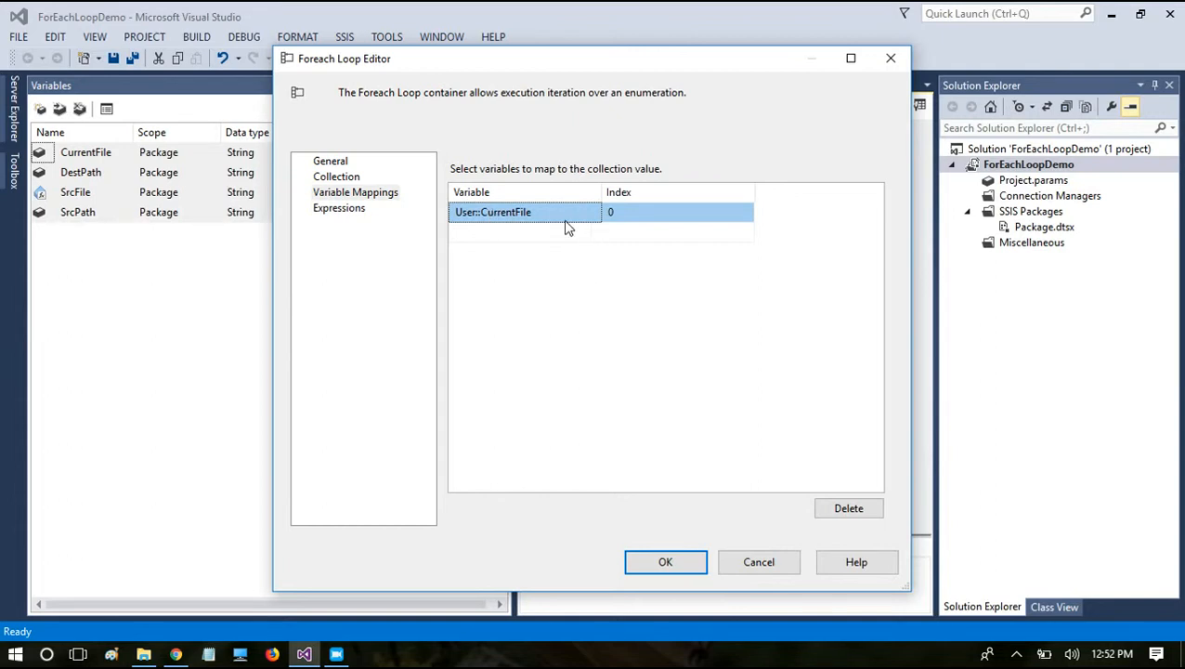
pyautogui.click(630, 217)
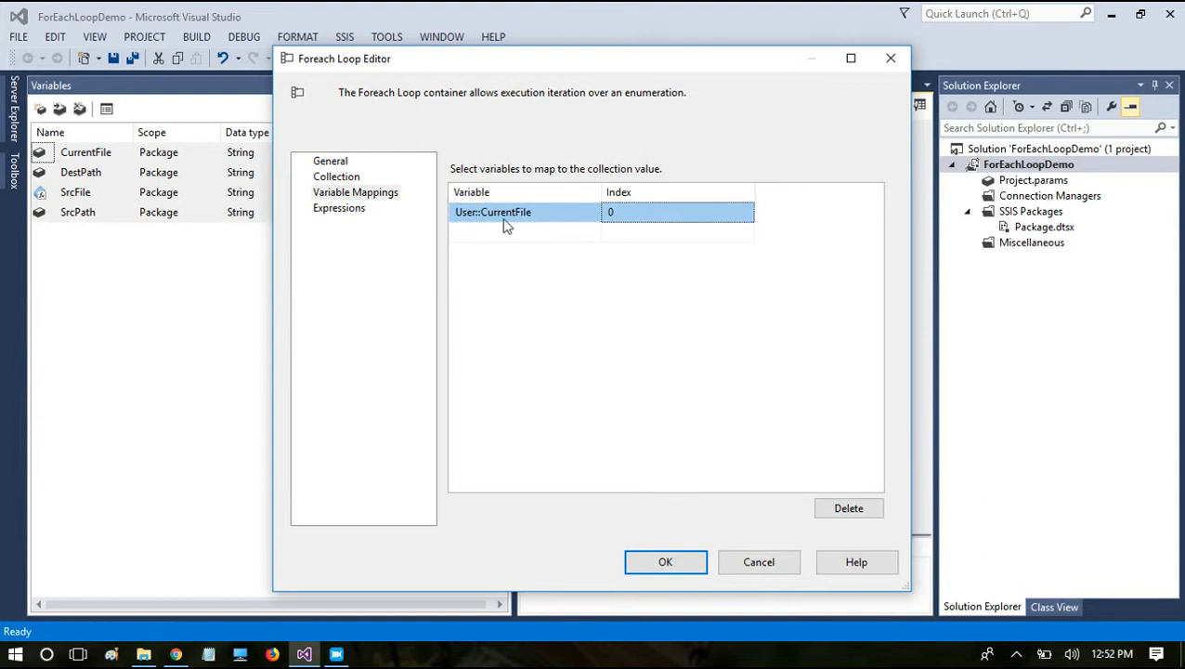
pyautogui.click(640, 568)
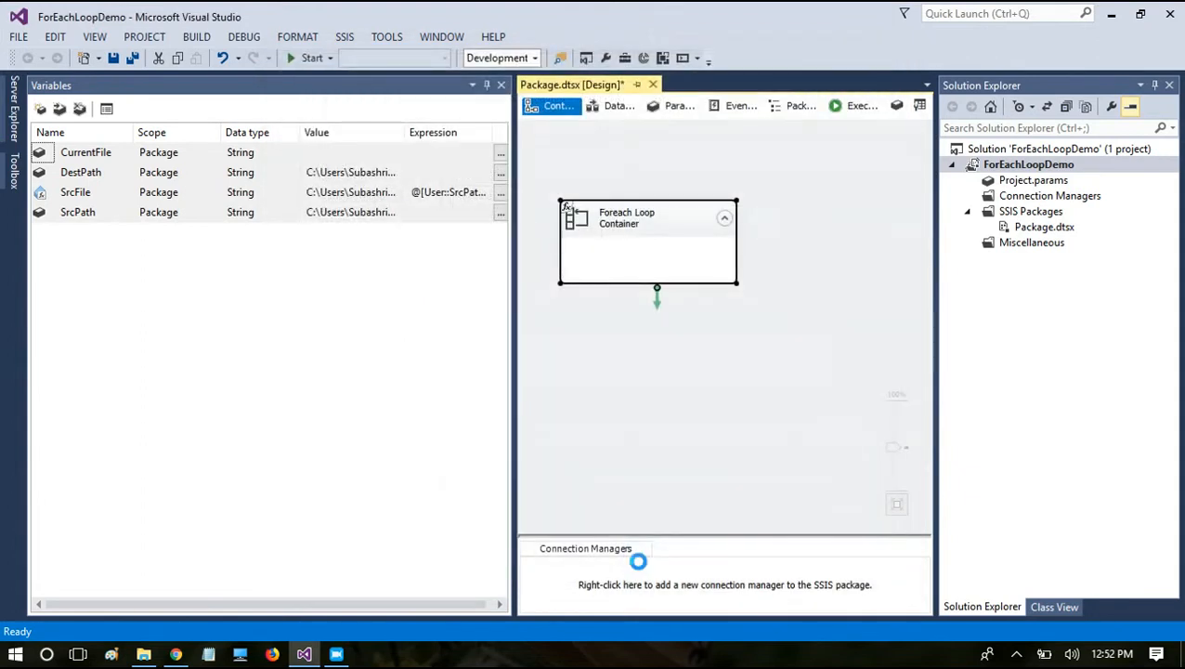
# Step: Review the Foreach Loop Container's collection settings, including the enumerator, the Directory expression and the file filter, and accept them
pyautogui.doubleClick(655, 208)
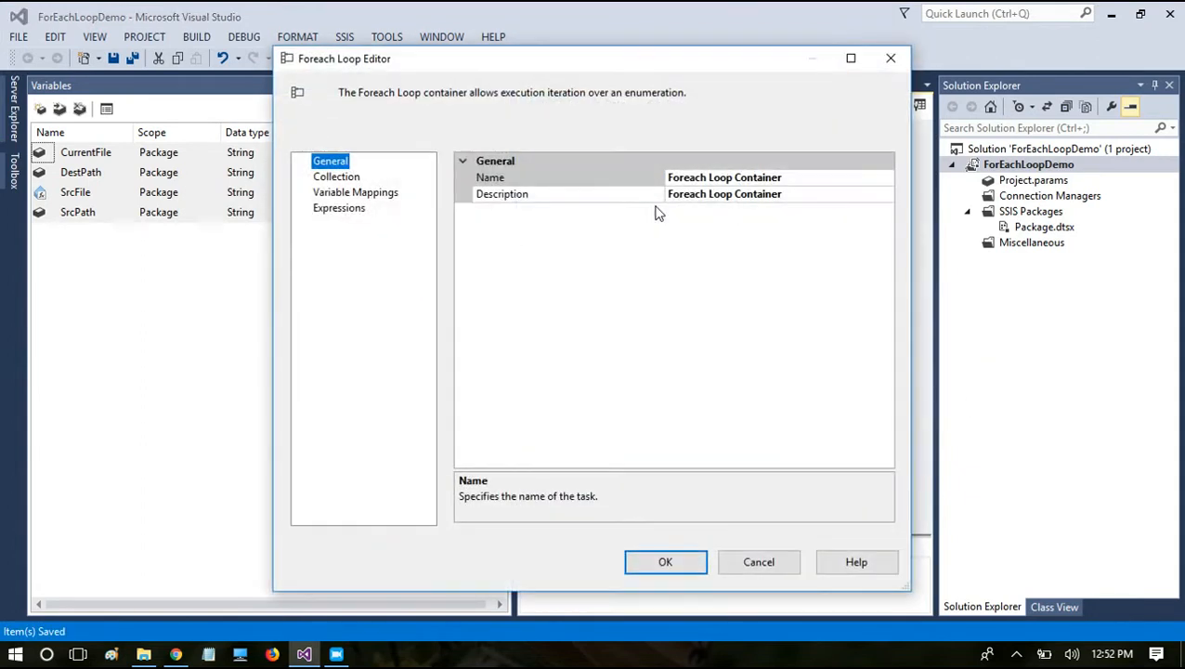
pyautogui.click(330, 178)
pyautogui.click(698, 177)
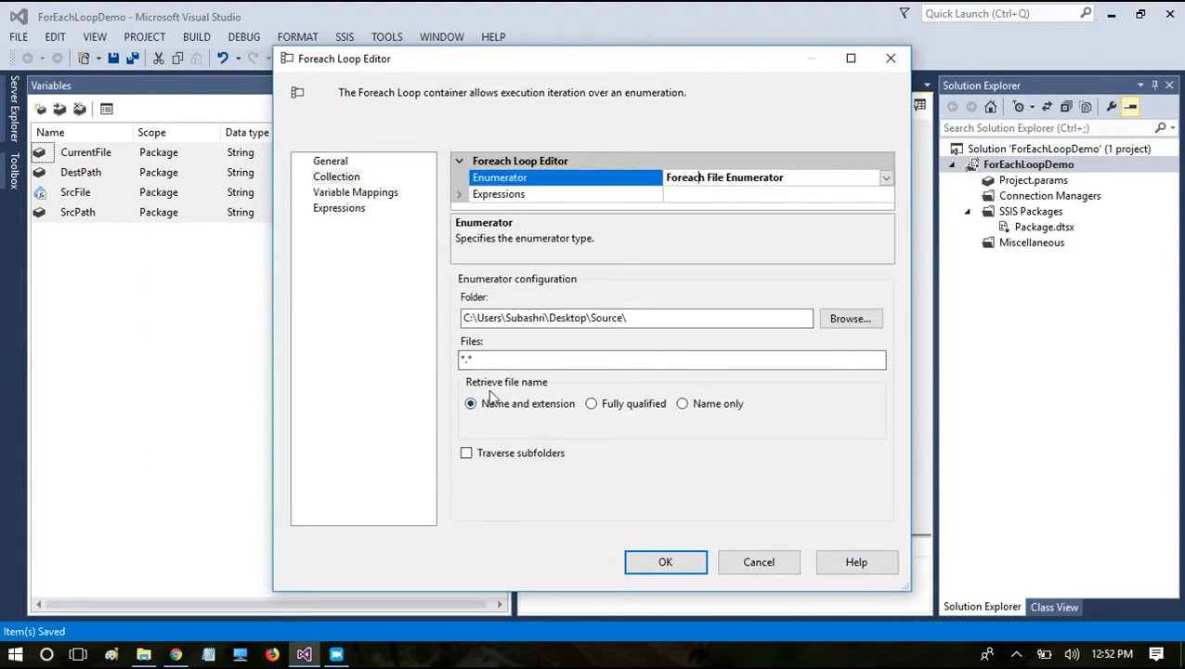
pyautogui.click(459, 193)
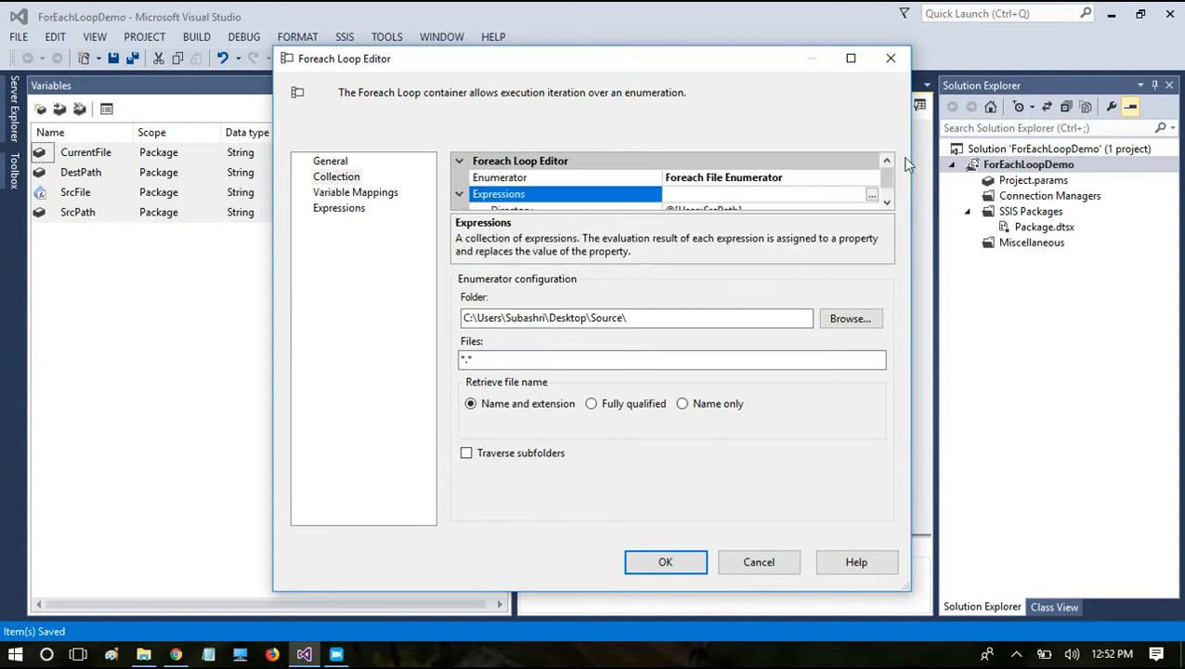
pyautogui.click(887, 202)
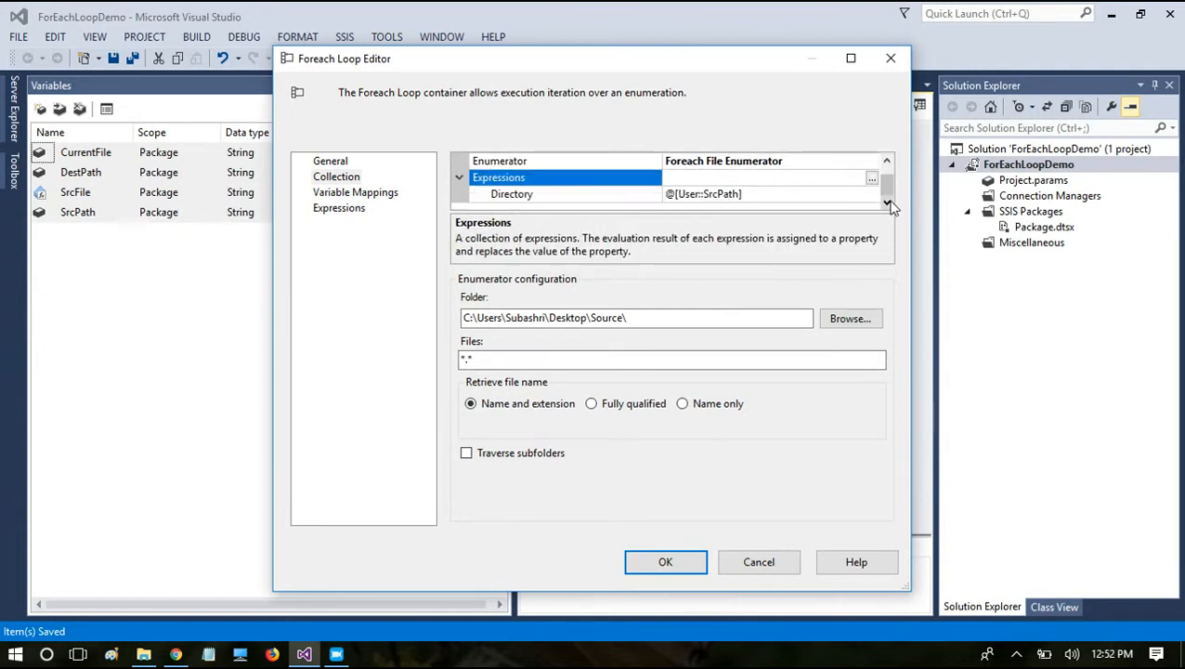
pyautogui.click(517, 199)
pyautogui.moveTo(518, 358); pyautogui.dragTo(373, 361)
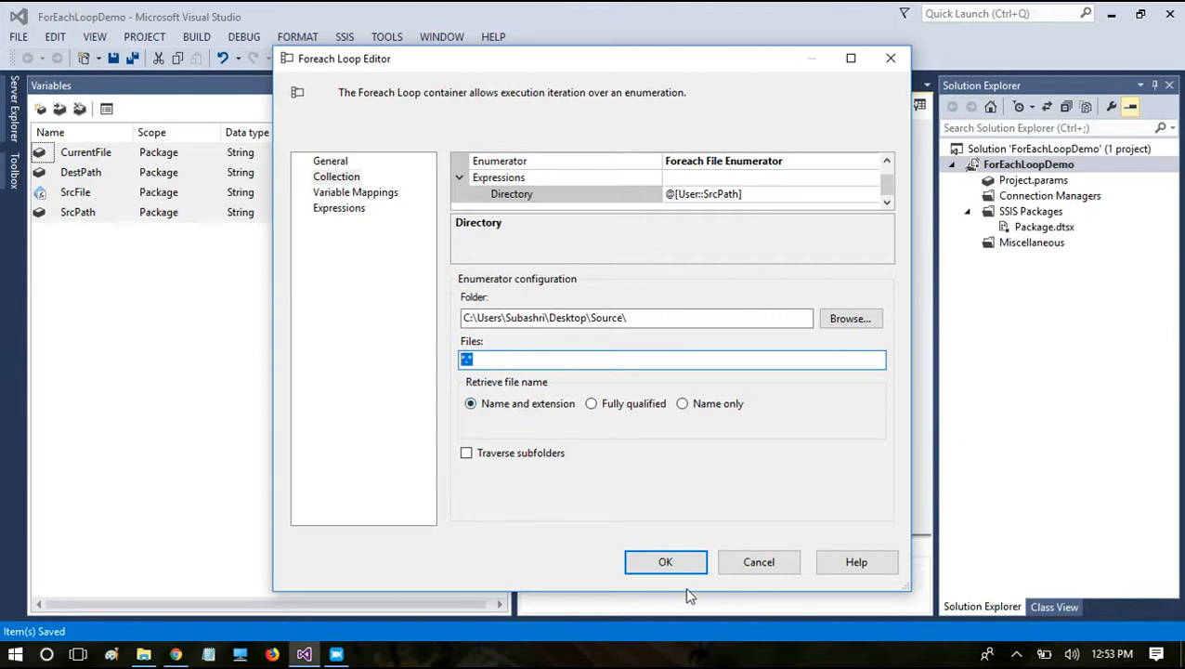
pyautogui.click(676, 566)
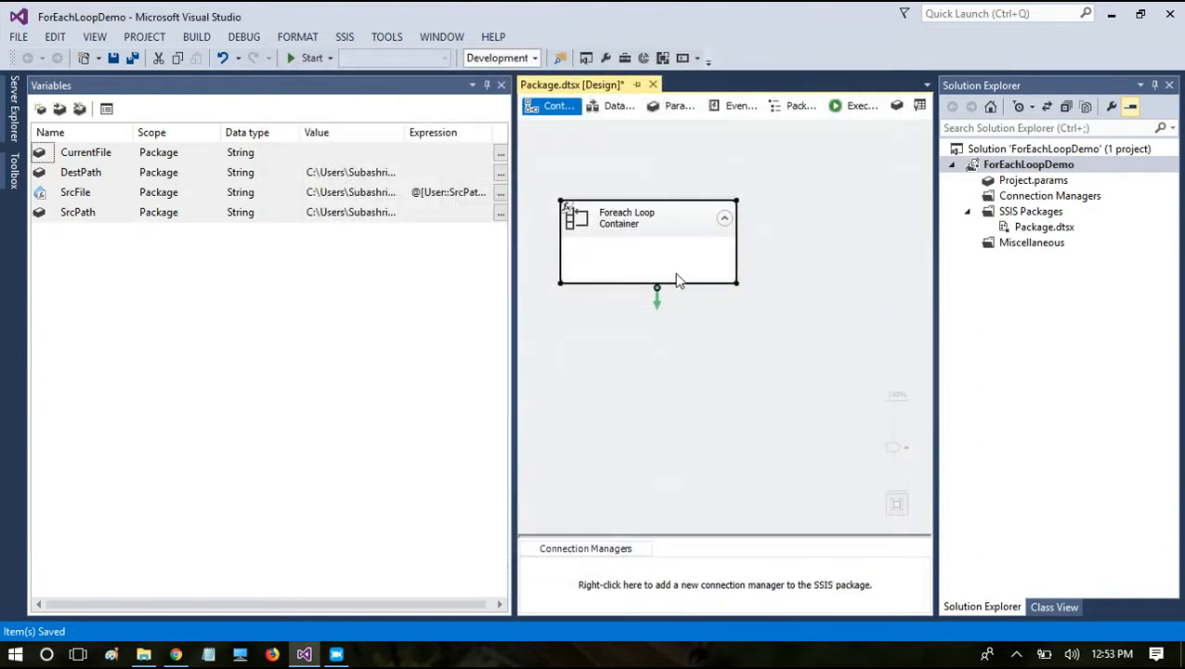
# Step: Add a File System Task from the SSIS Toolbox inside the Foreach Loop Container
pyautogui.rightClick(790, 302)
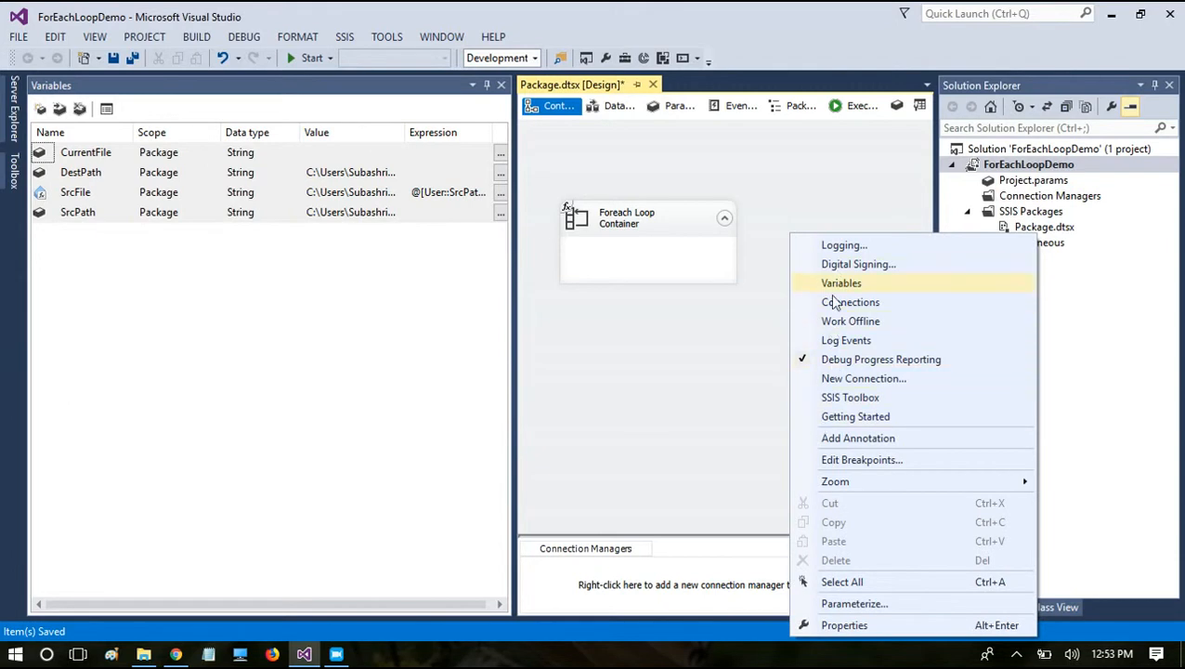
pyautogui.click(804, 402)
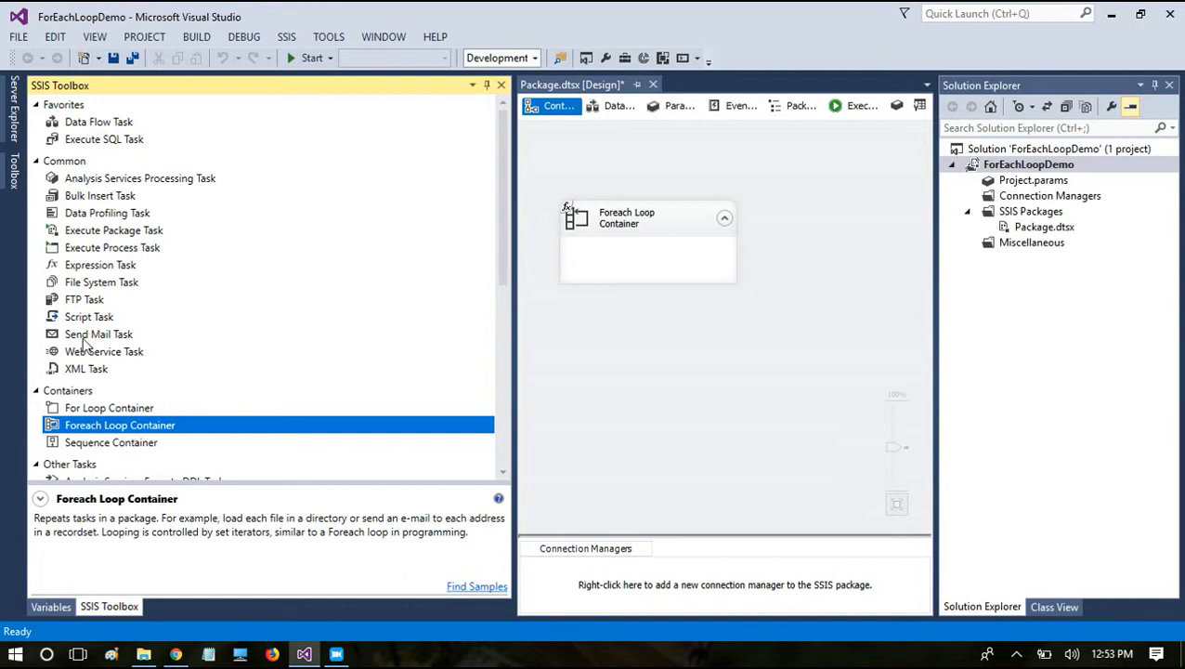
pyautogui.moveTo(90, 283); pyautogui.dragTo(581, 275)
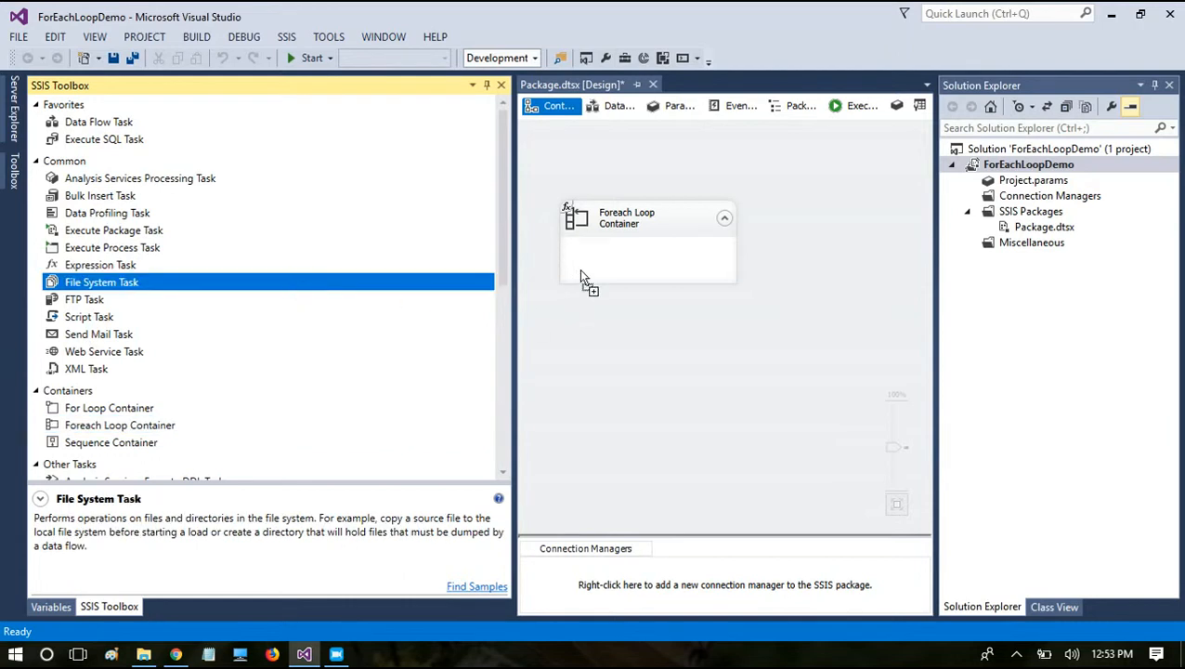
pyautogui.moveTo(739, 268); pyautogui.dragTo(713, 272)
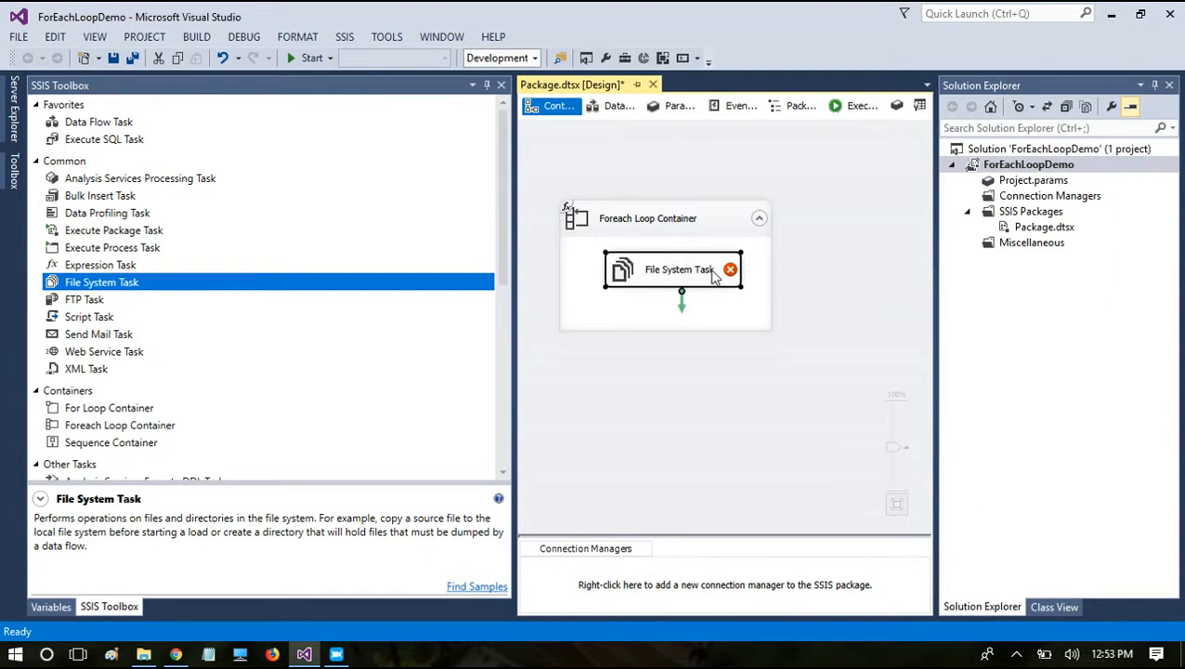
# Step: Open the File System Task's settings and set its operation to Move file
pyautogui.moveTo(731, 271)
pyautogui.doubleClick(724, 269)
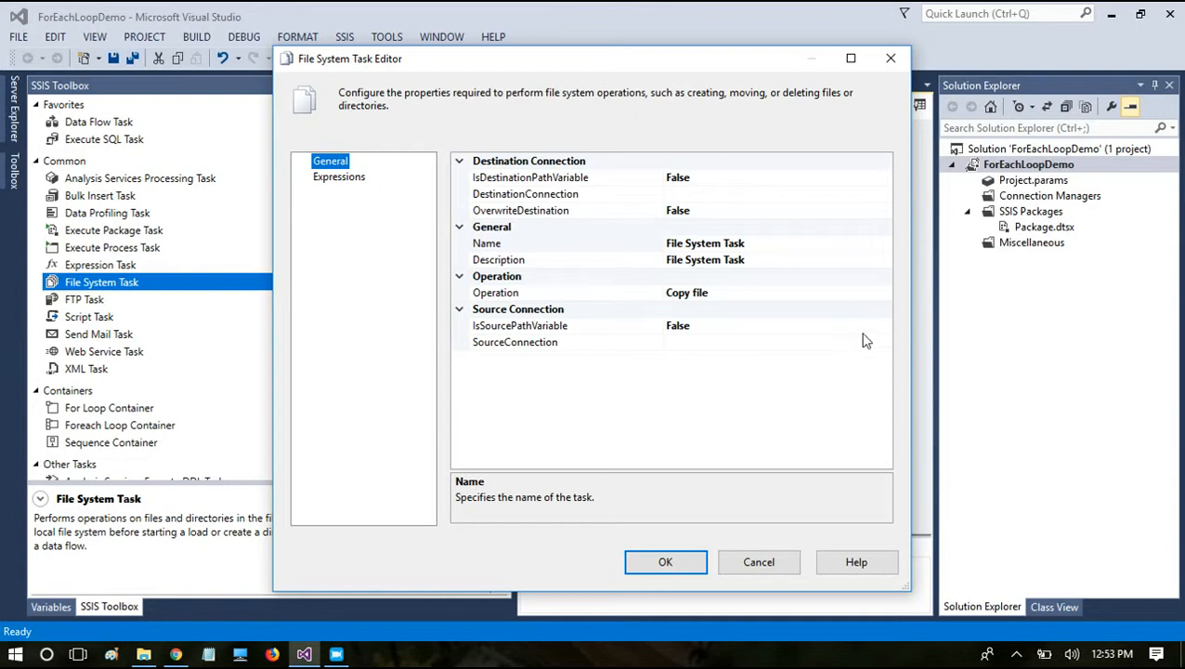
pyautogui.click(860, 308)
pyautogui.click(860, 288)
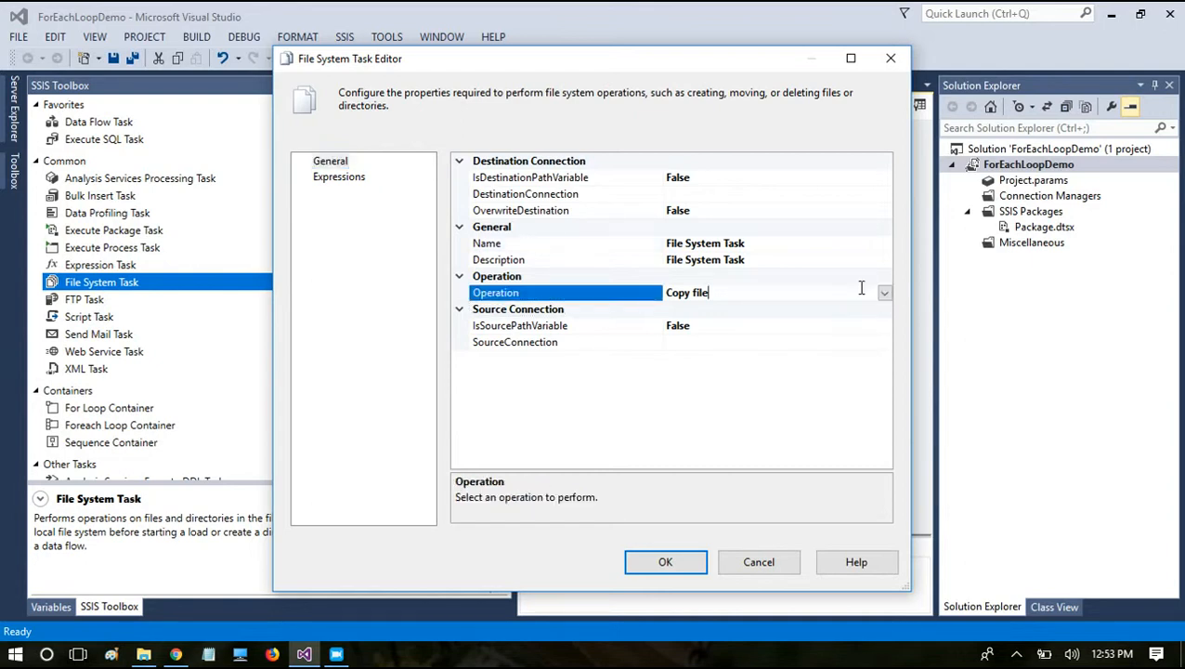
pyautogui.click(885, 292)
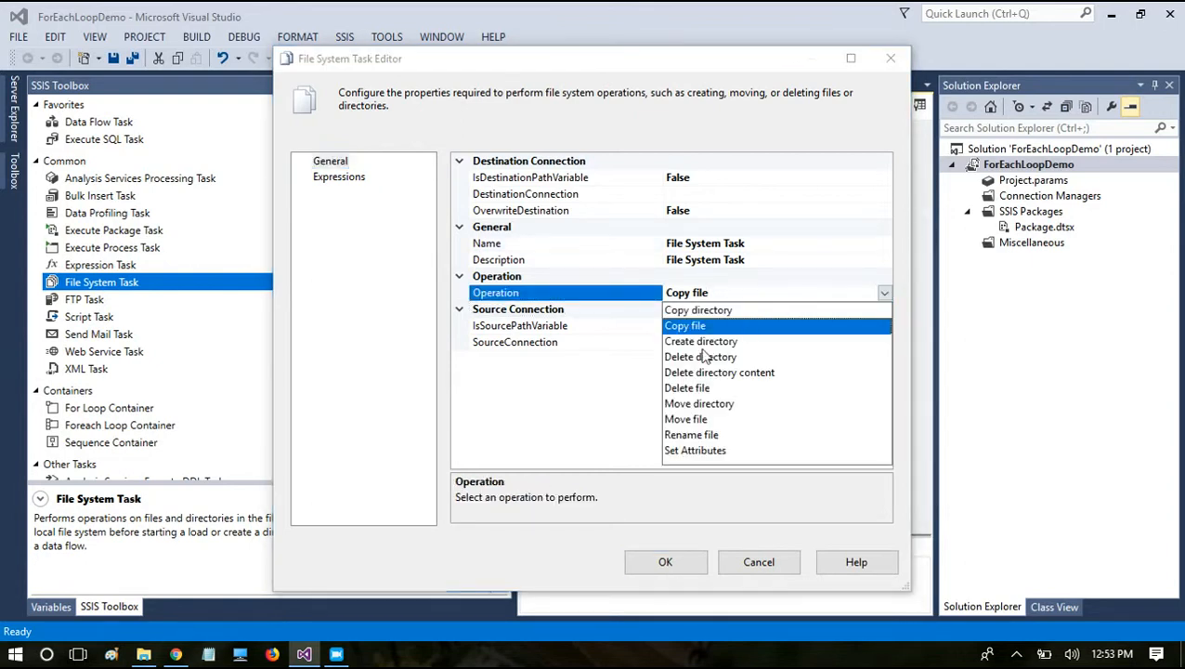
pyautogui.click(685, 419)
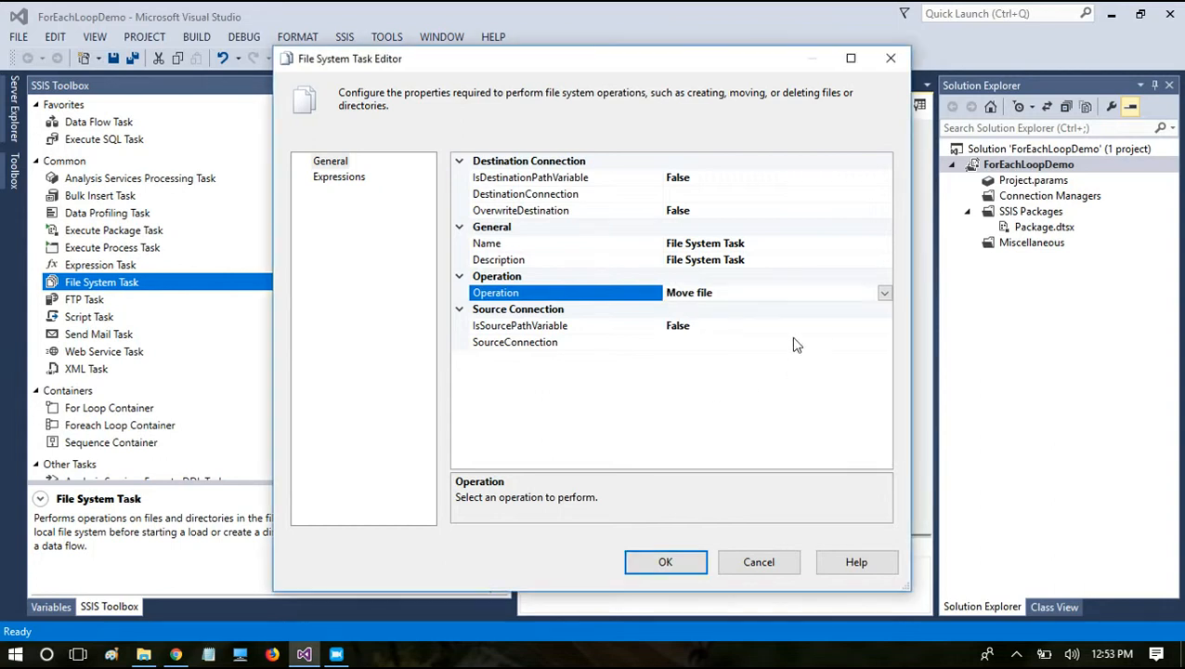
# Step: Set both IsSourcePathVariable and IsDestinationPathVariable to True for the File System Task
pyautogui.click(747, 314)
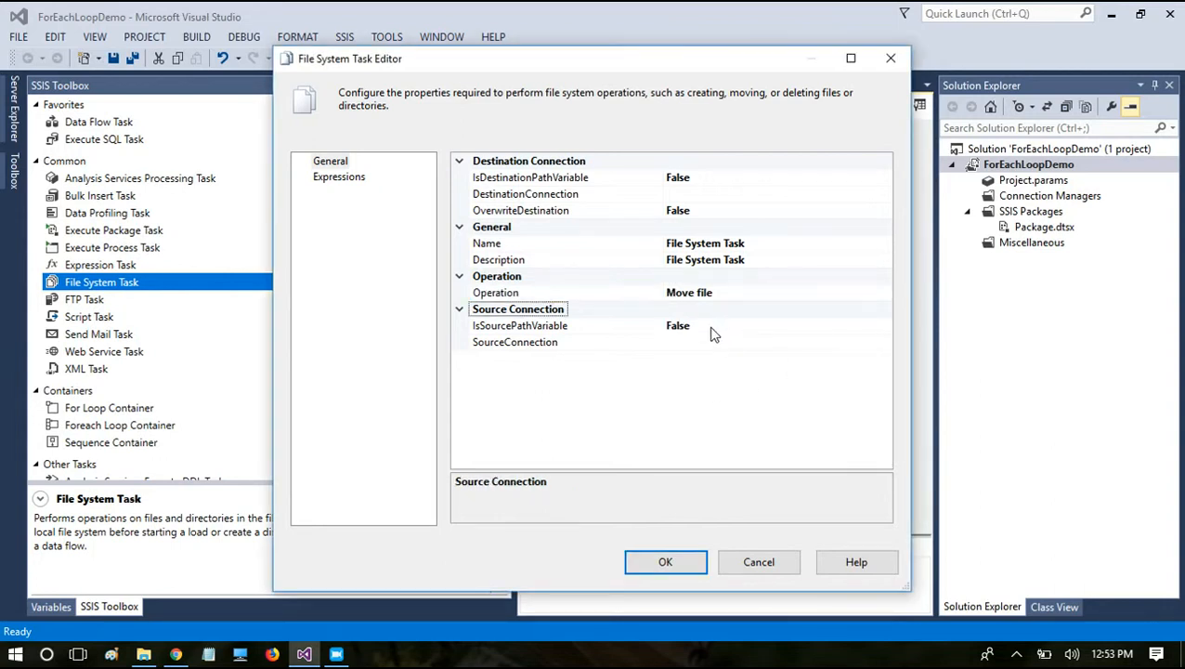
pyautogui.click(711, 330)
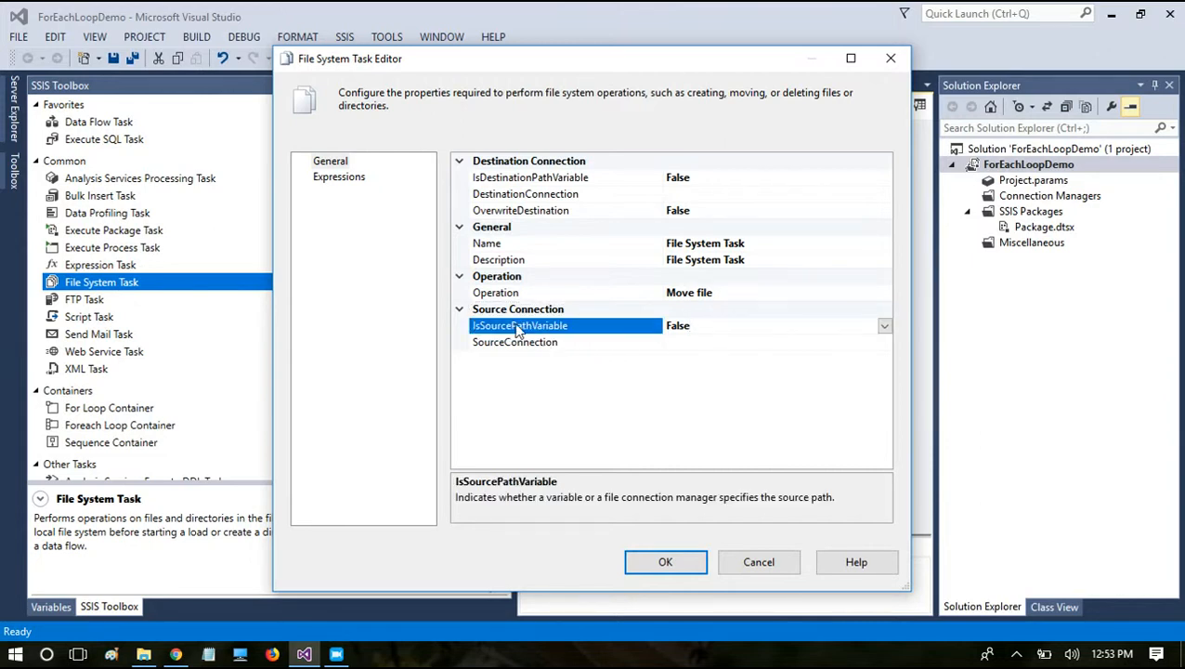
pyautogui.click(885, 327)
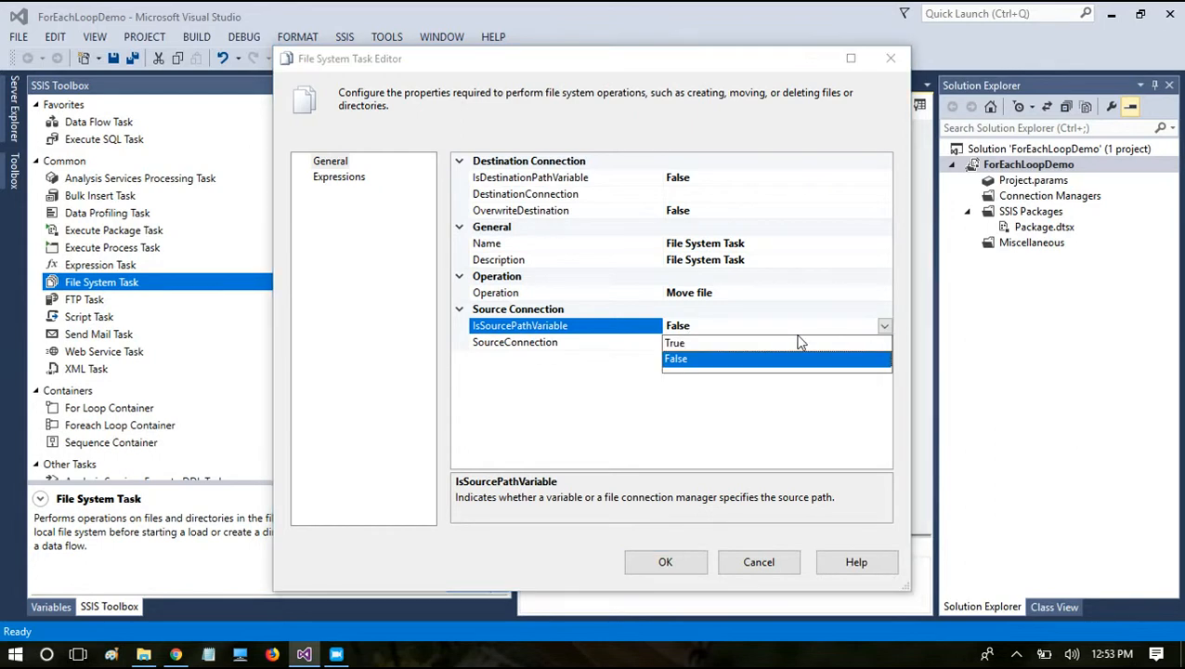
pyautogui.click(734, 343)
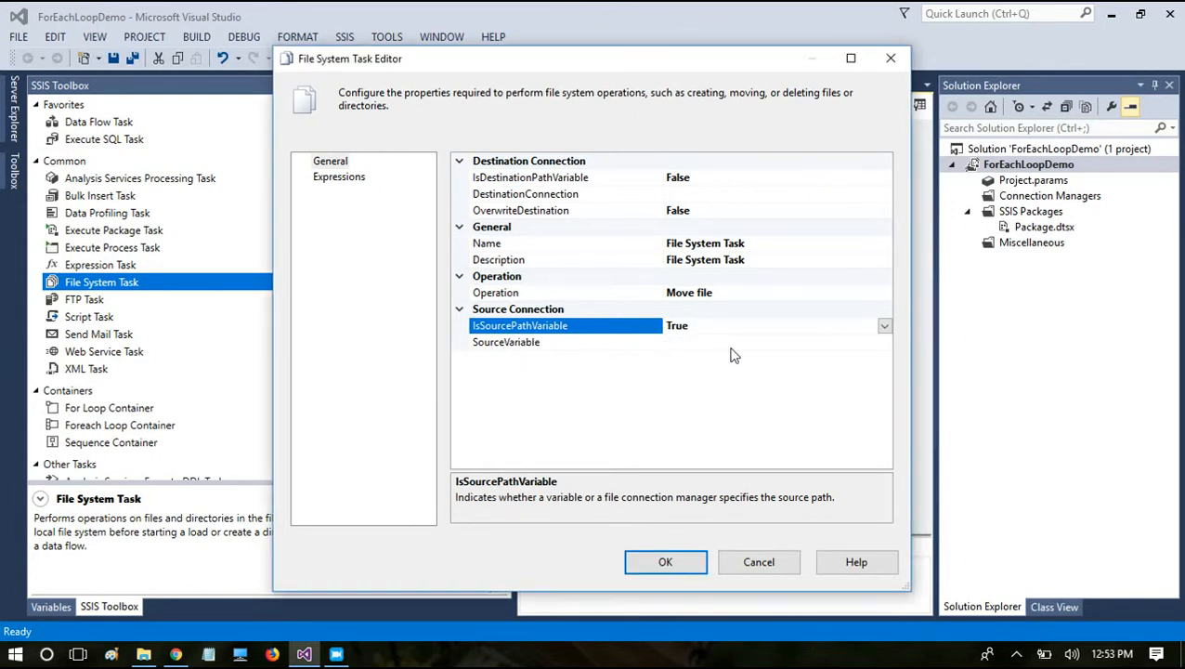
pyautogui.click(674, 178)
pyautogui.click(885, 178)
pyautogui.click(753, 194)
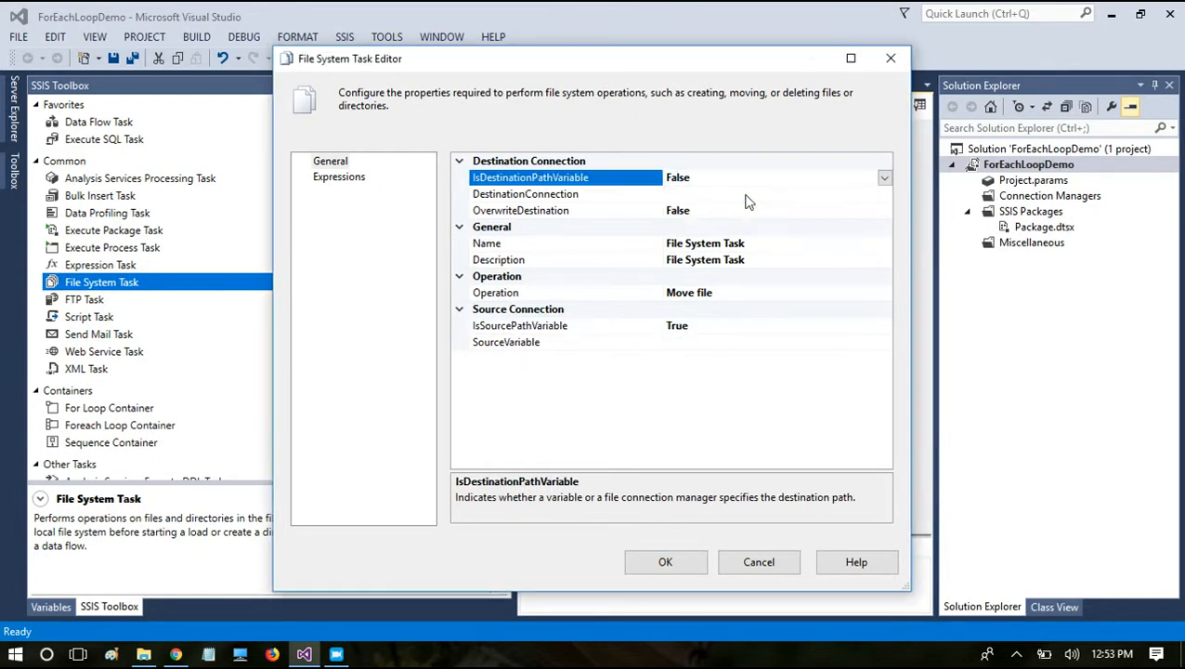
# Step: Choose User::SrcPath as the File System Task's source variable
pyautogui.click(681, 327)
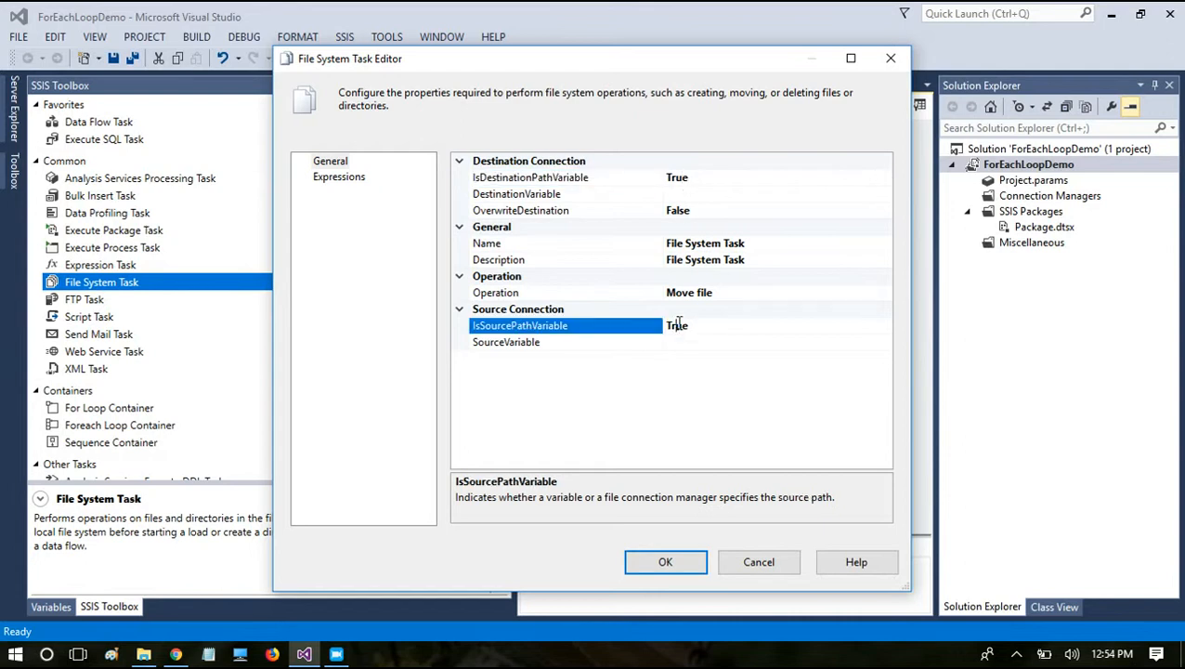
pyautogui.click(688, 344)
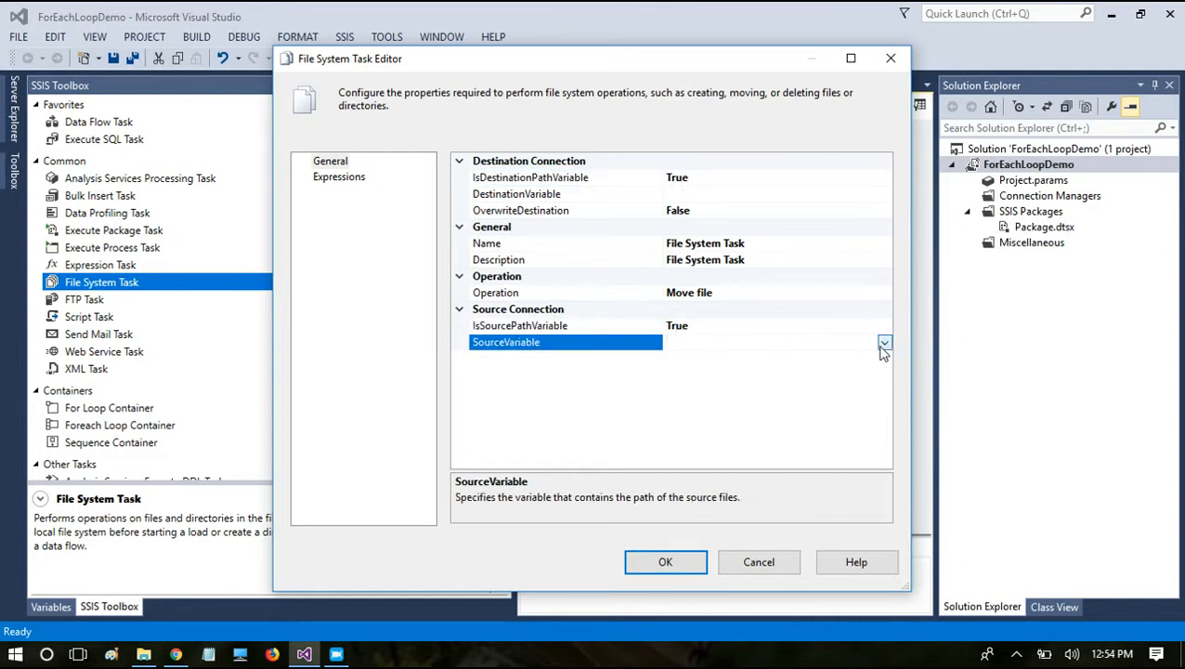
pyautogui.click(886, 343)
pyautogui.moveTo(885, 381); pyautogui.dragTo(891, 527)
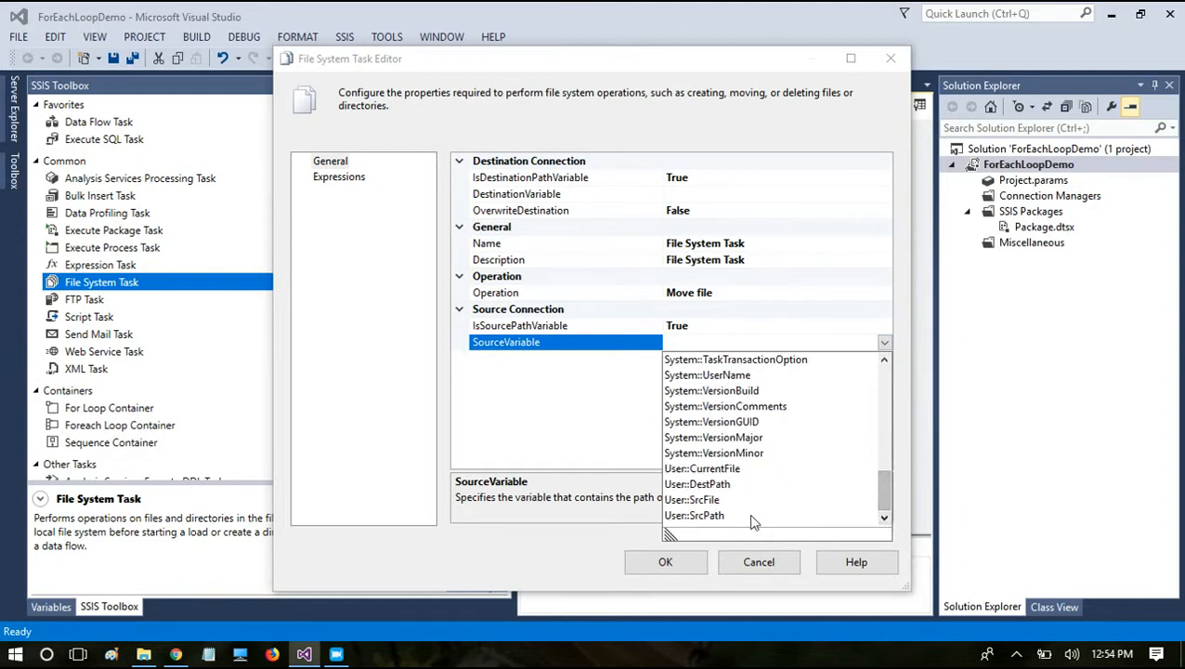
pyautogui.click(715, 515)
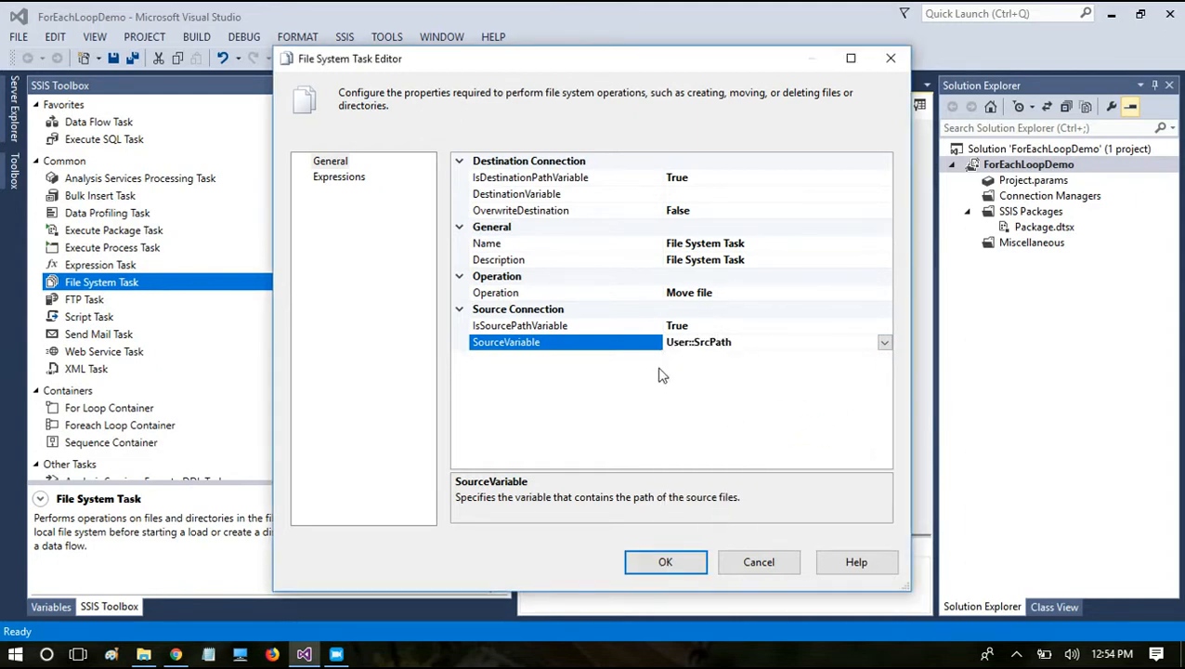
pyautogui.moveTo(734, 343); pyautogui.dragTo(606, 322)
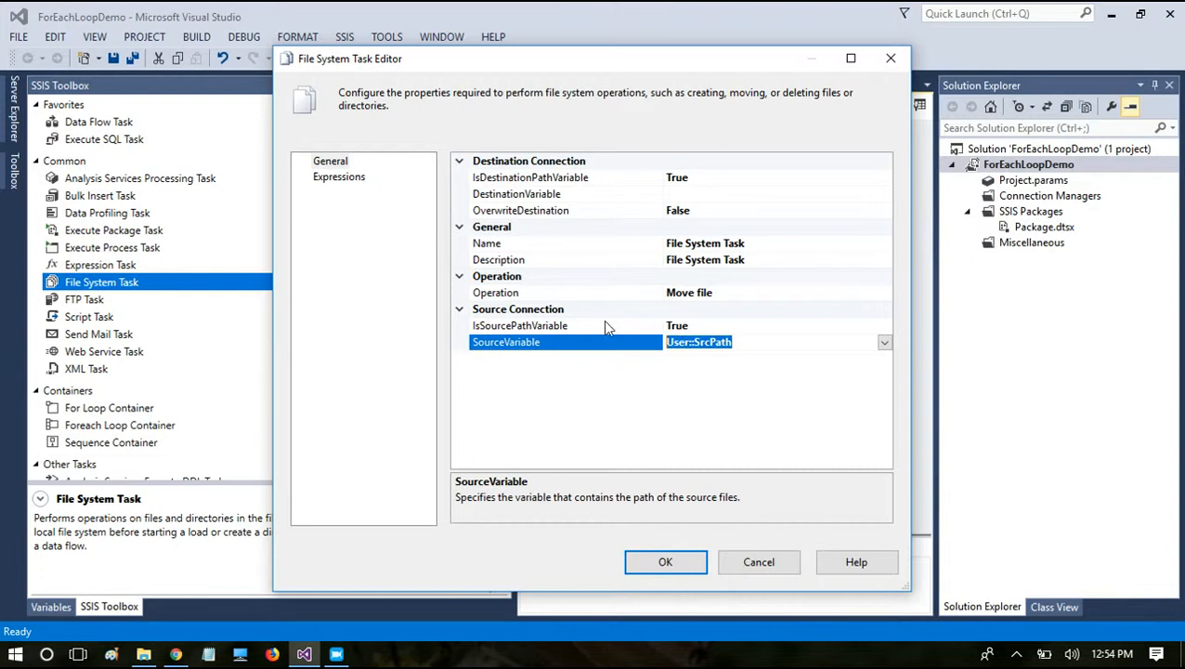
# Step: Choose User::DestPath as the destination variable, then accept the File System Task settings and save the package
pyautogui.click(806, 196)
pyautogui.click(884, 194)
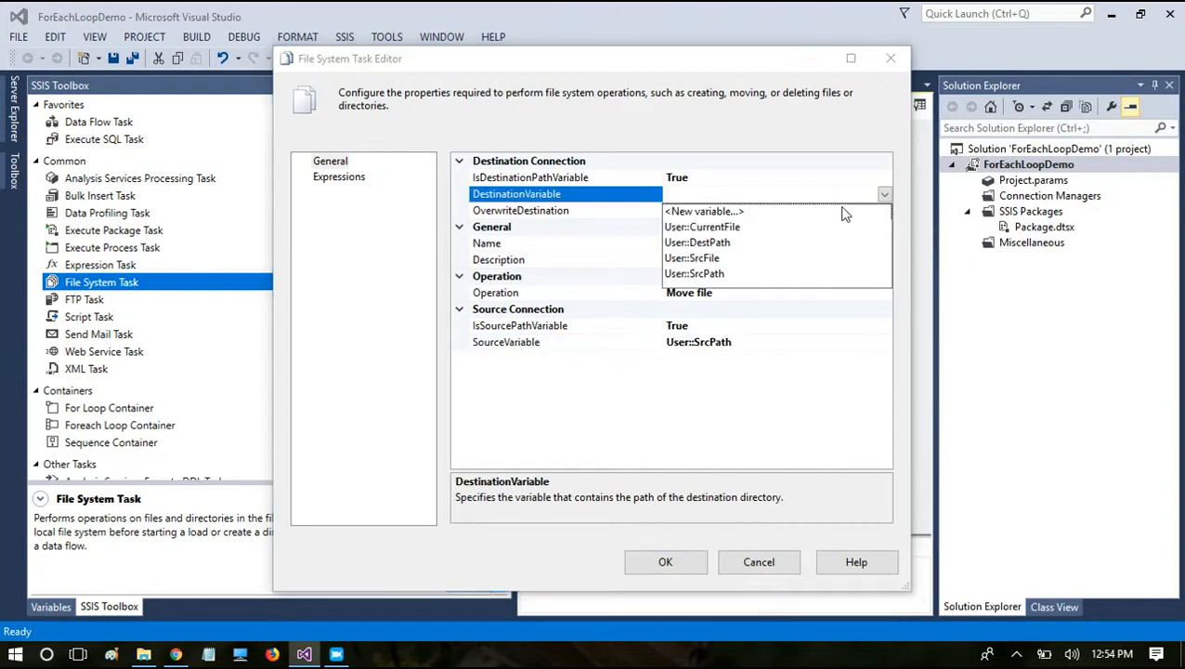
pyautogui.click(706, 243)
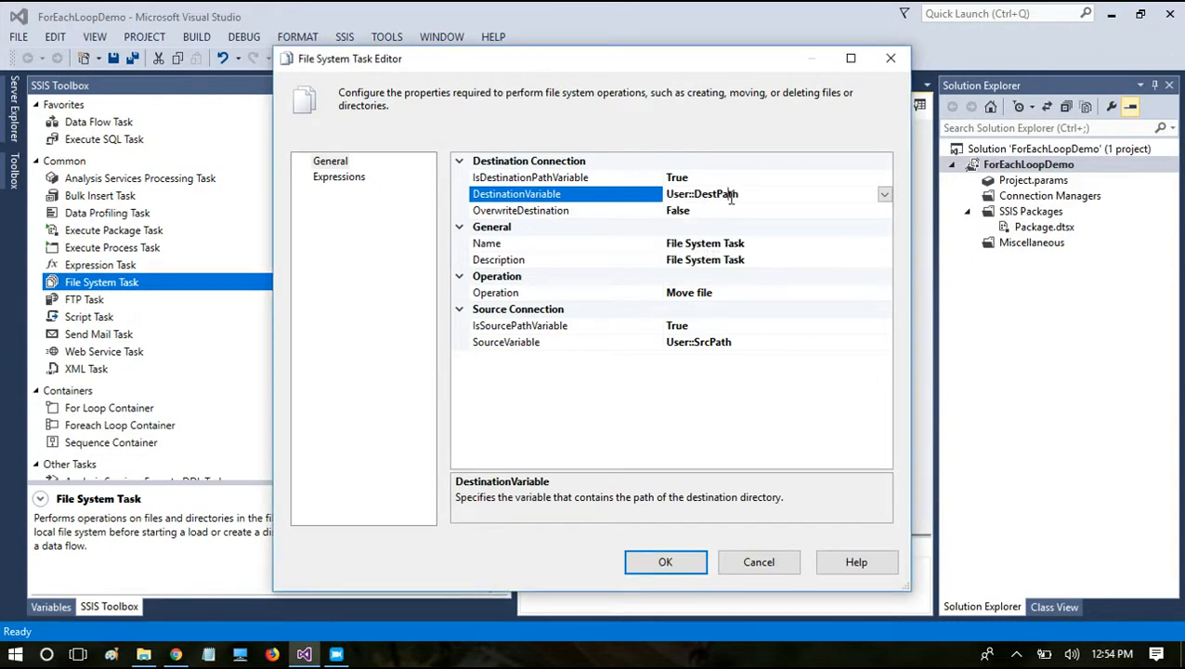
pyautogui.moveTo(744, 193); pyautogui.dragTo(631, 189)
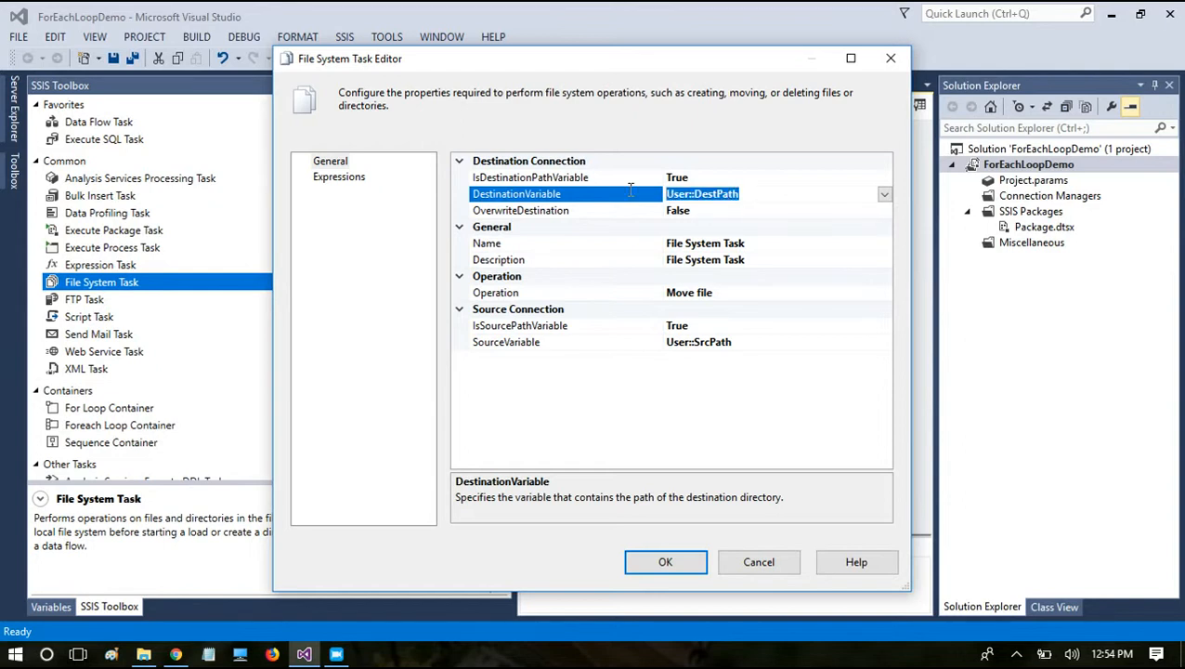
pyautogui.click(710, 371)
pyautogui.click(712, 210)
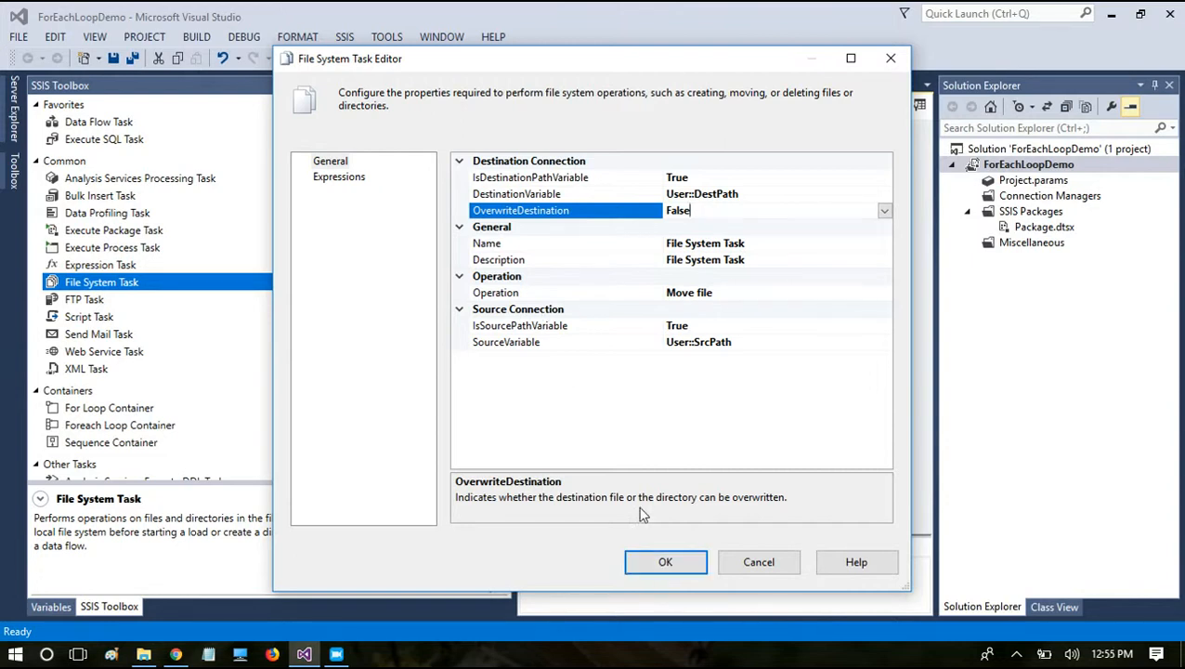
pyautogui.click(658, 563)
pyautogui.hotkey('ctrl', 's')
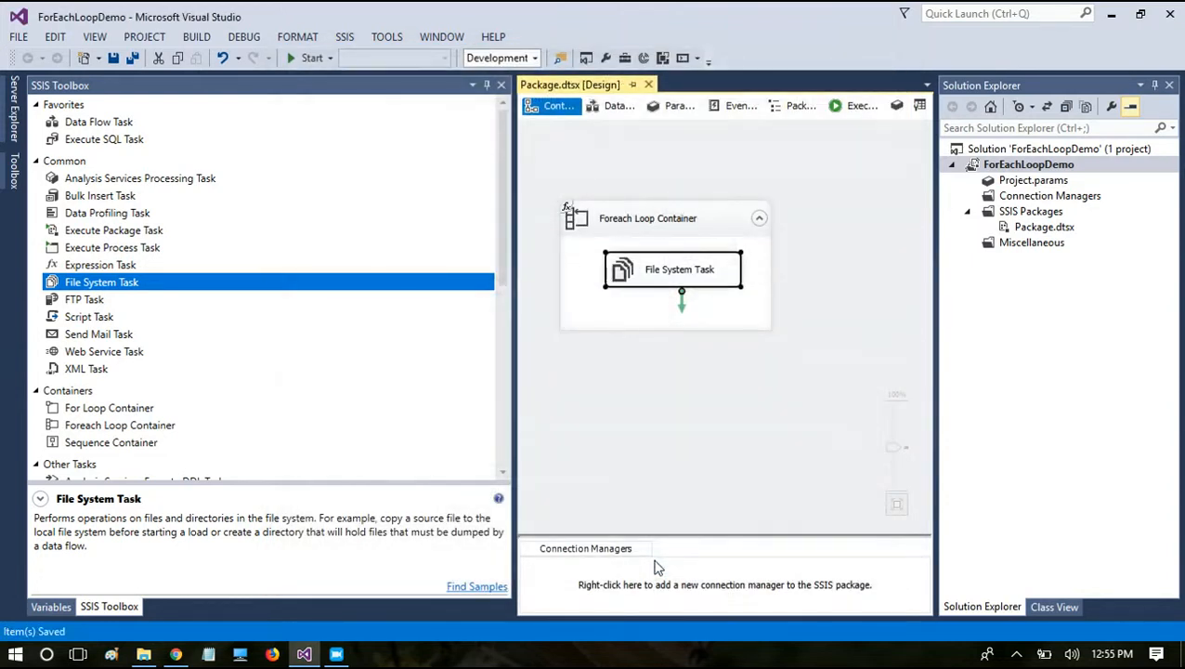
# Step: Run the package and examine the File System Task's entries in the execution progress, ending the debugging session when done
pyautogui.click(296, 59)
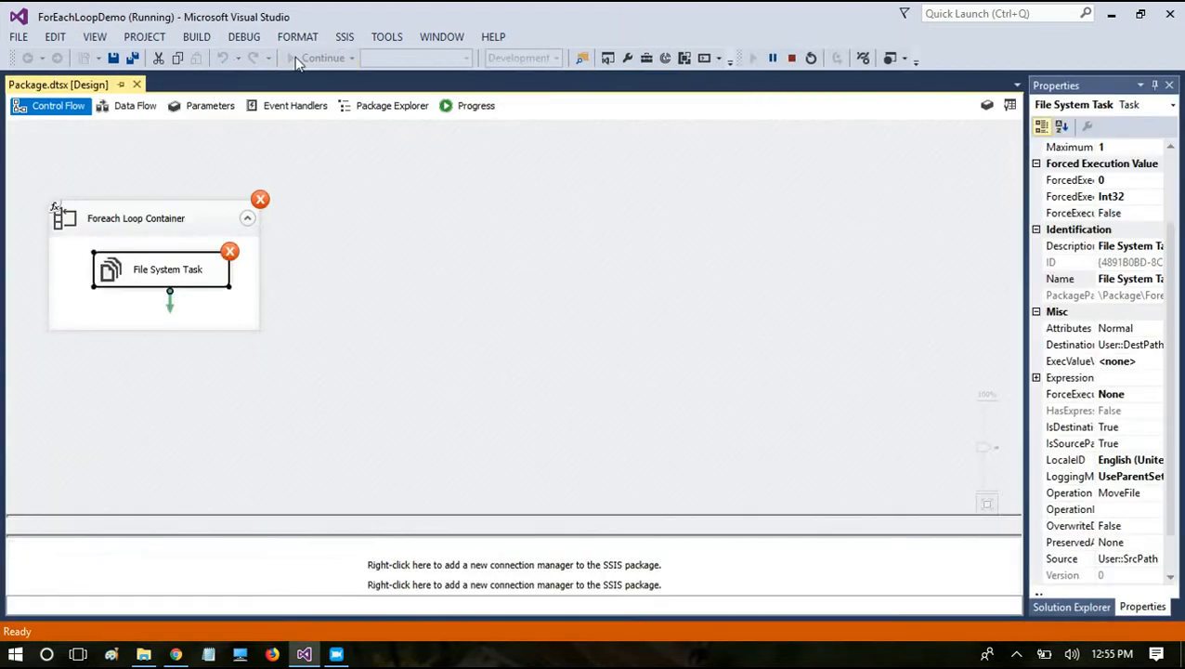
pyautogui.click(457, 108)
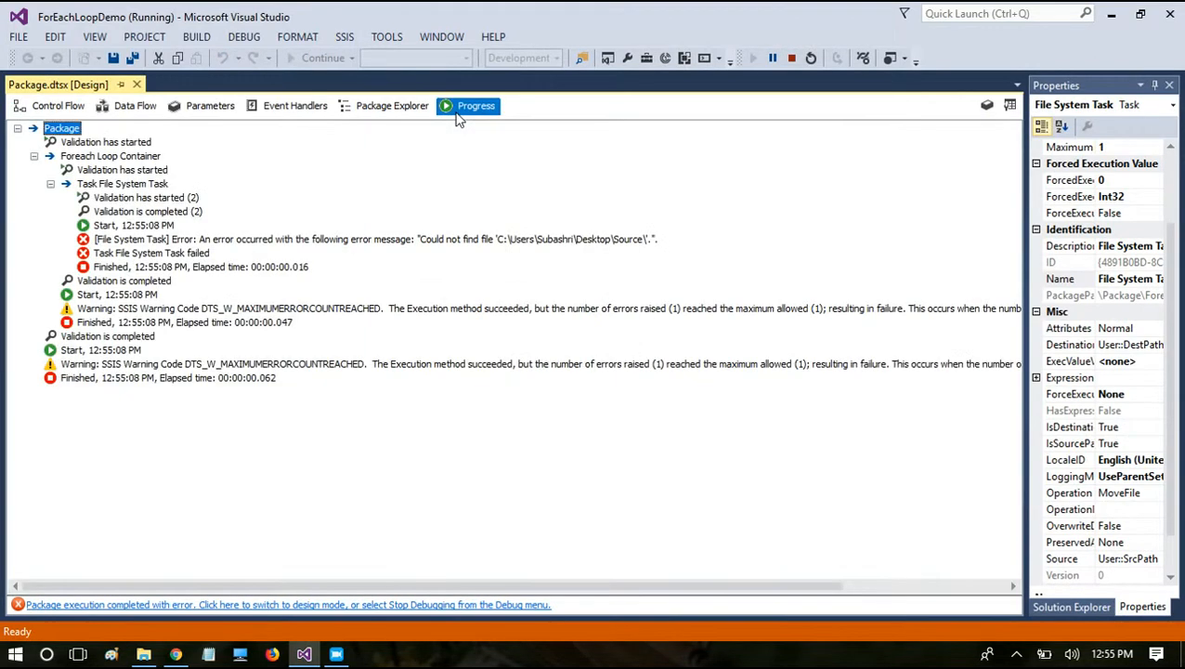
pyautogui.click(316, 239)
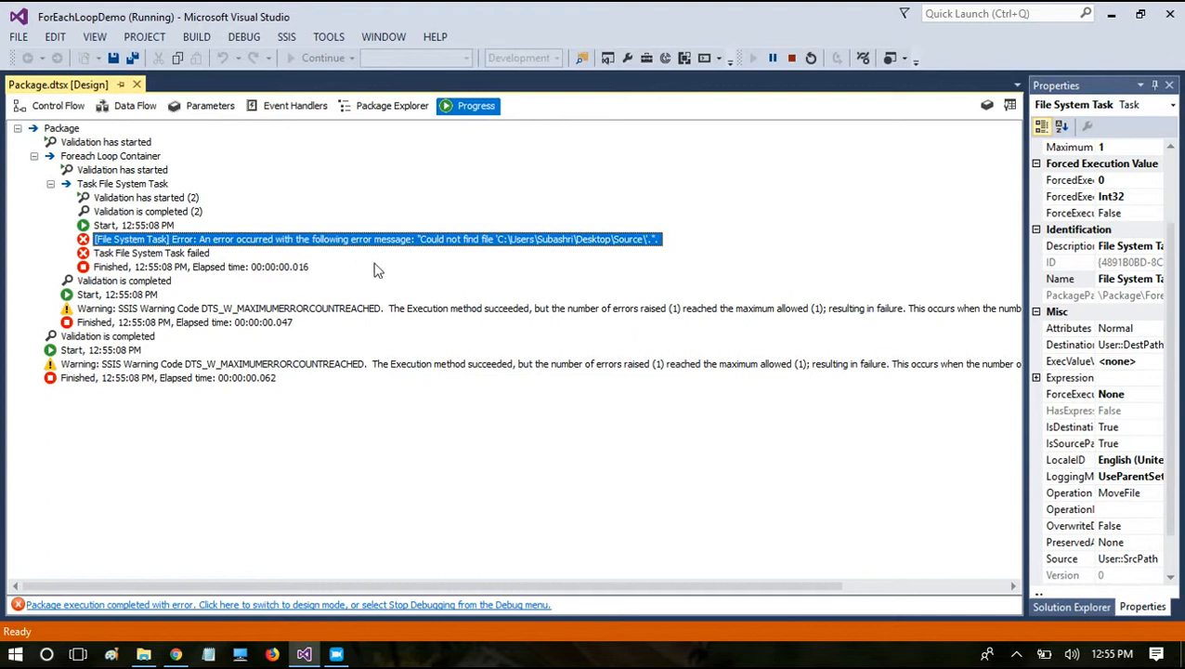
pyautogui.click(57, 105)
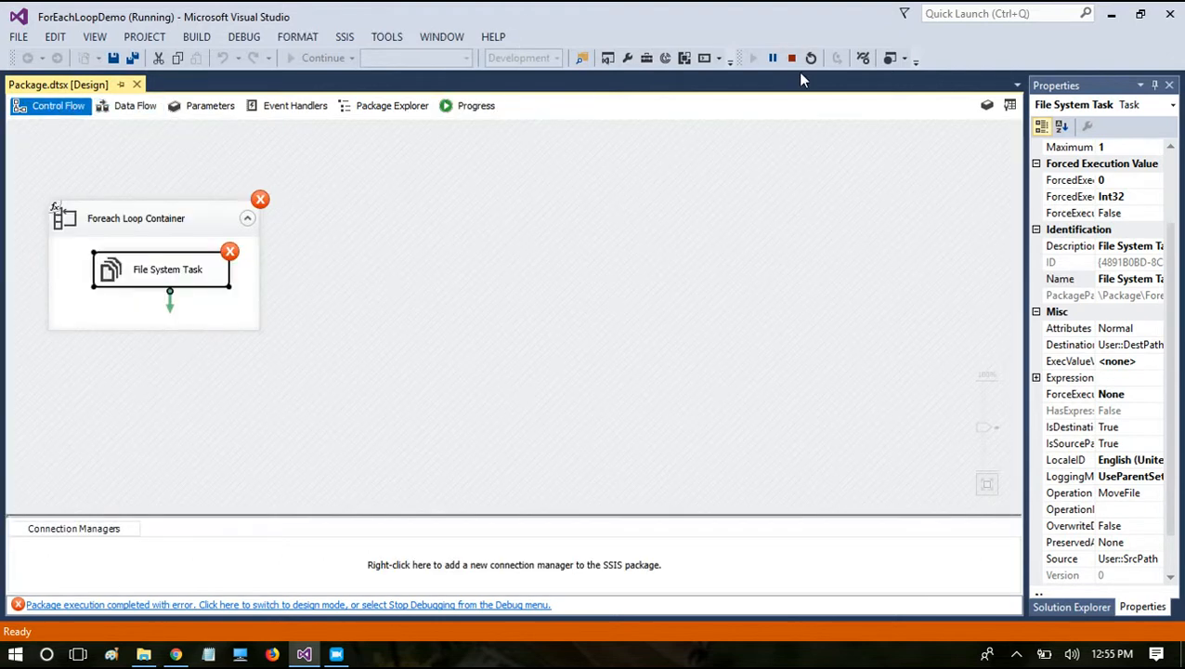
pyautogui.click(792, 59)
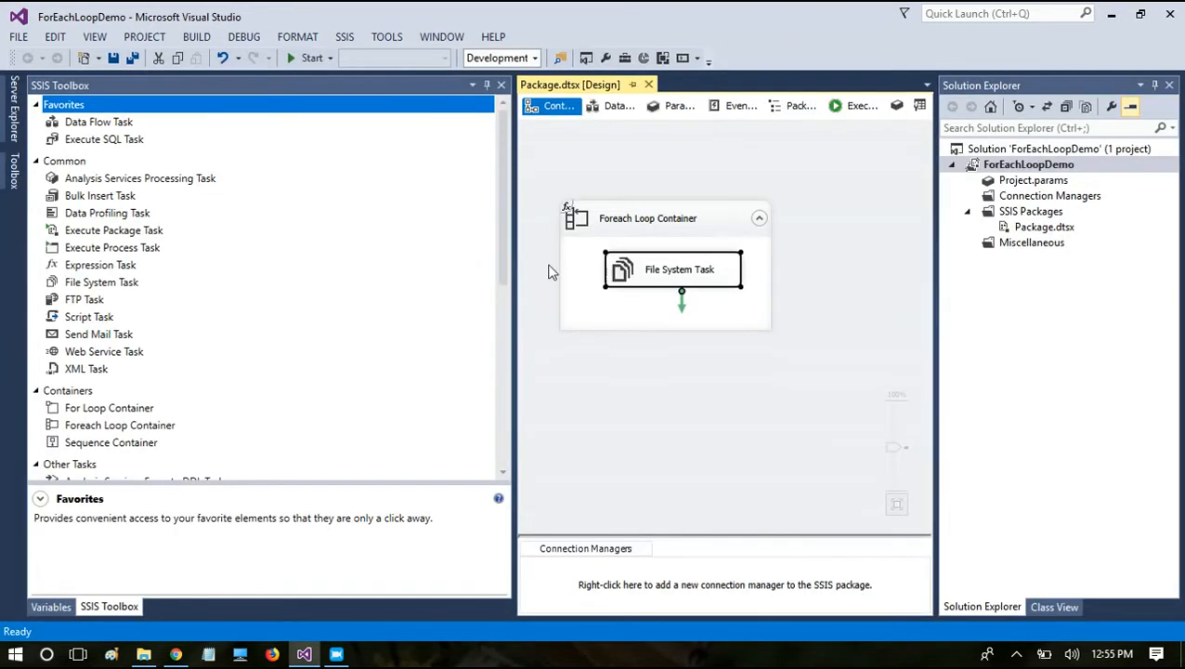
# Step: Change the File System Task's source variable to User::SrcFile and accept the task settings
pyautogui.doubleClick(727, 279)
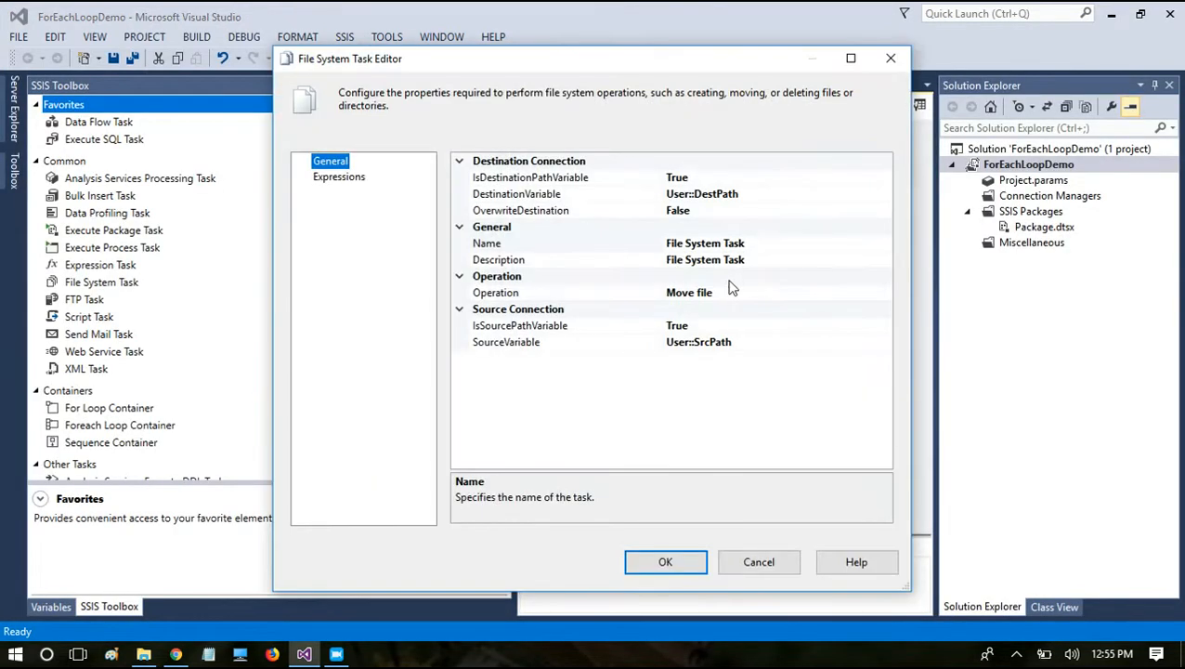
pyautogui.click(759, 345)
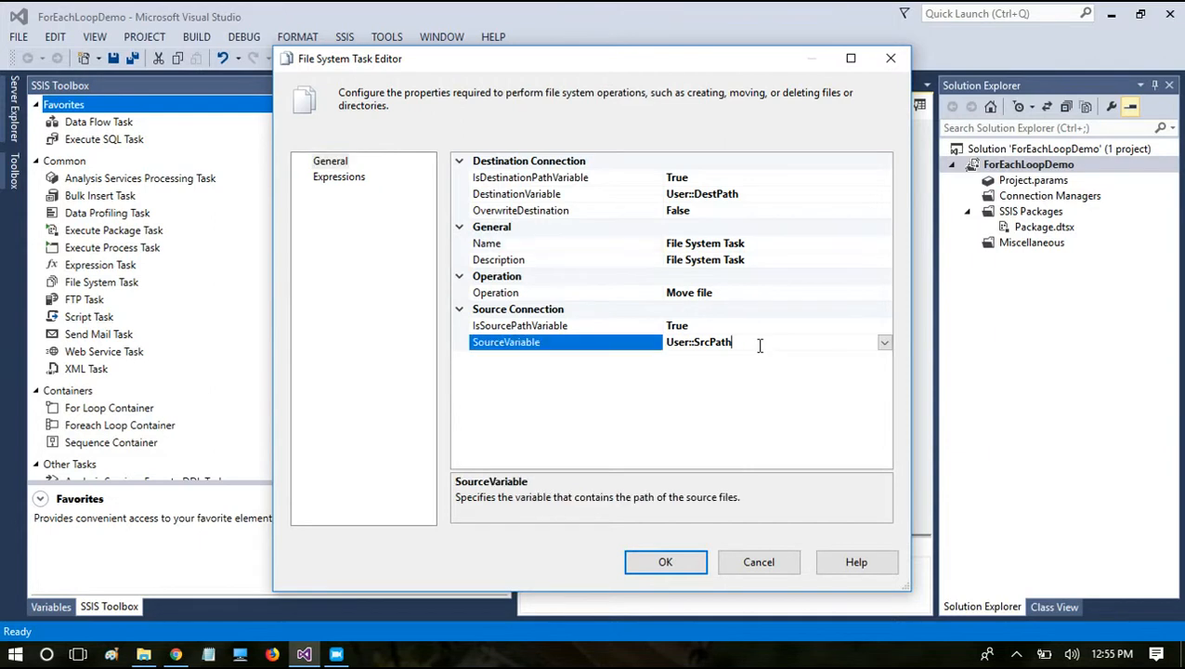
pyautogui.click(885, 343)
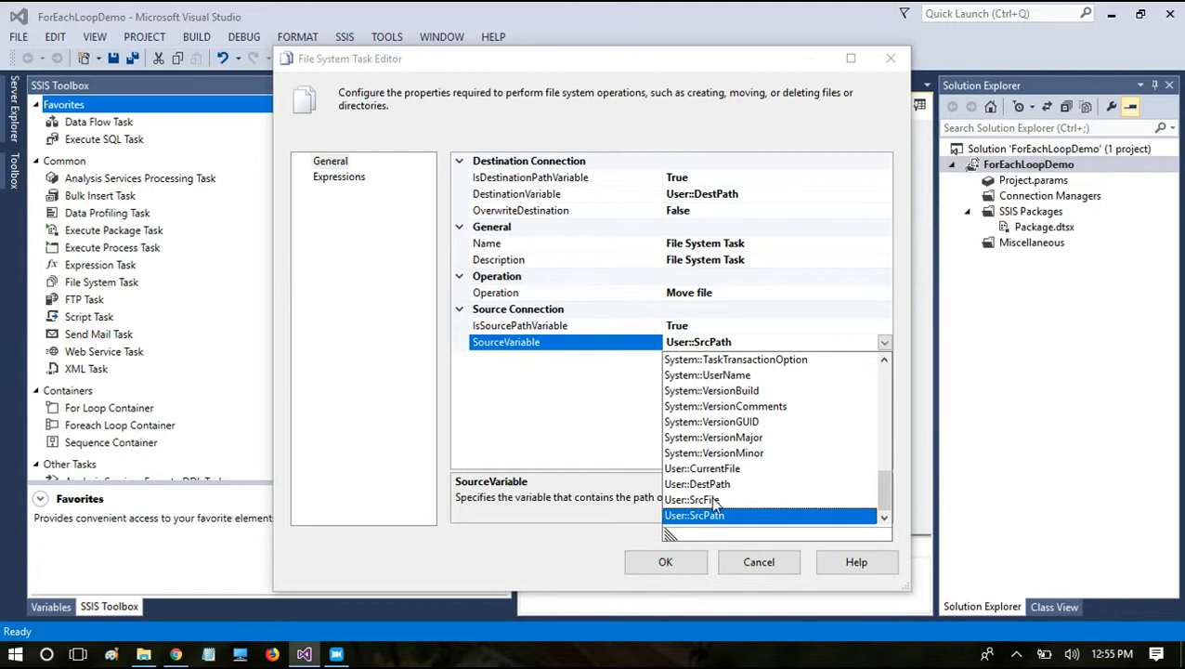
pyautogui.click(716, 500)
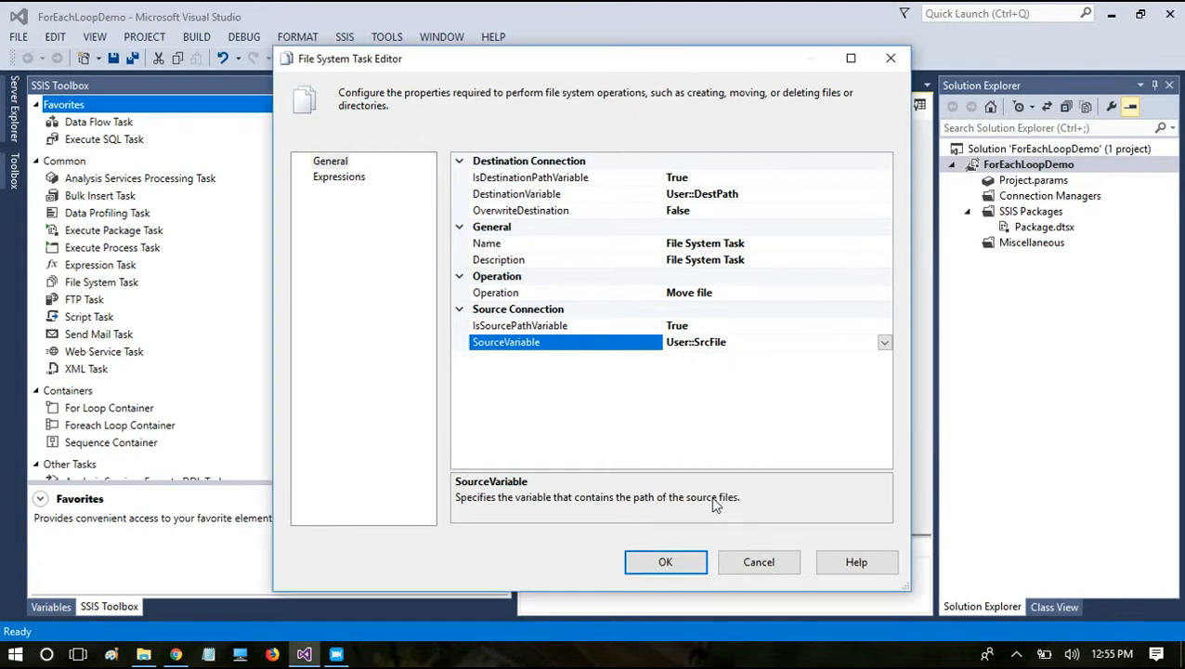
pyautogui.click(665, 559)
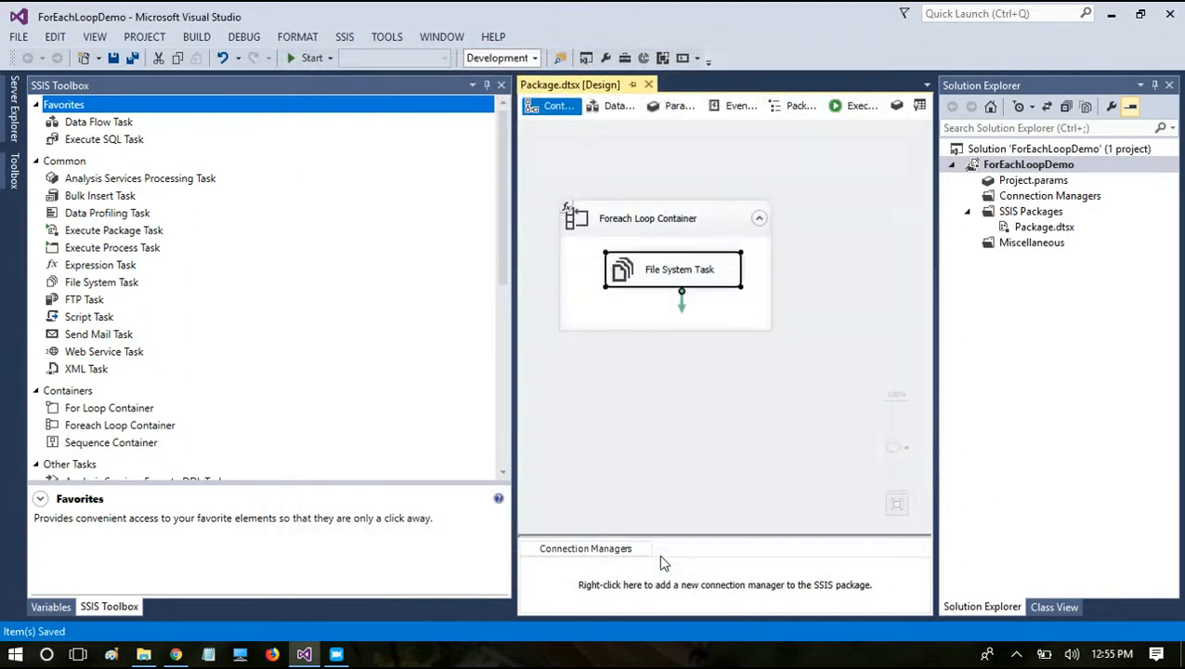
# Step: Run the package and check the contents of the desktop's Source and Destination folders, ending the debugging session when done
pyautogui.click(307, 57)
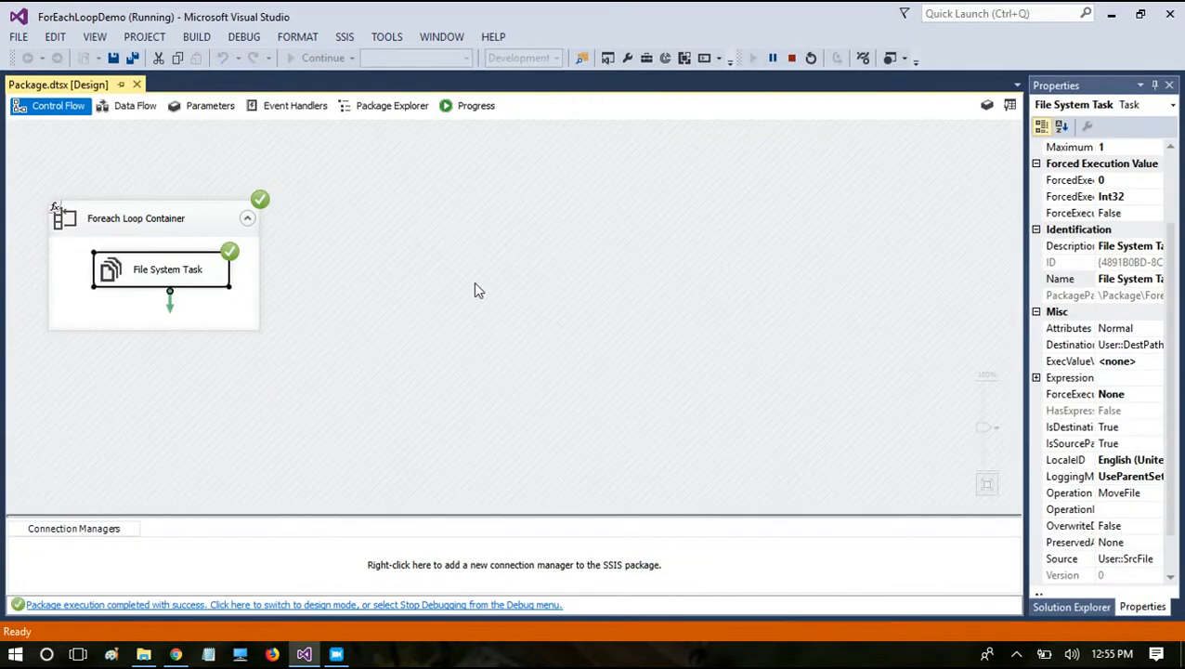
pyautogui.press('super+d')
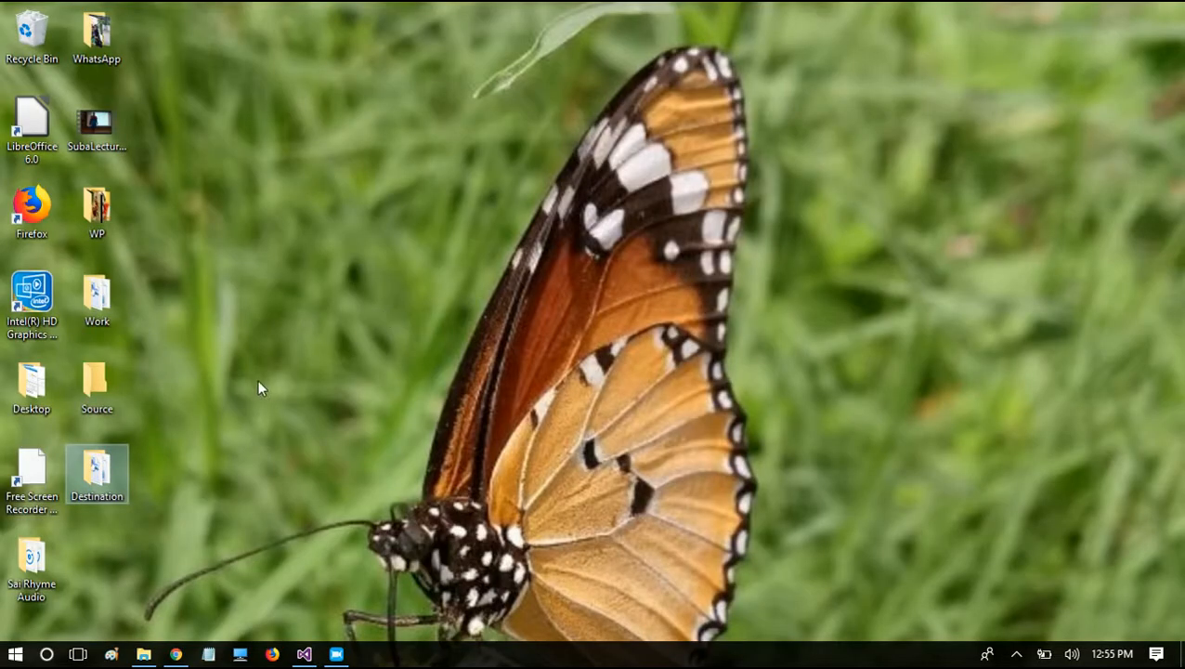
pyautogui.moveTo(97, 412)
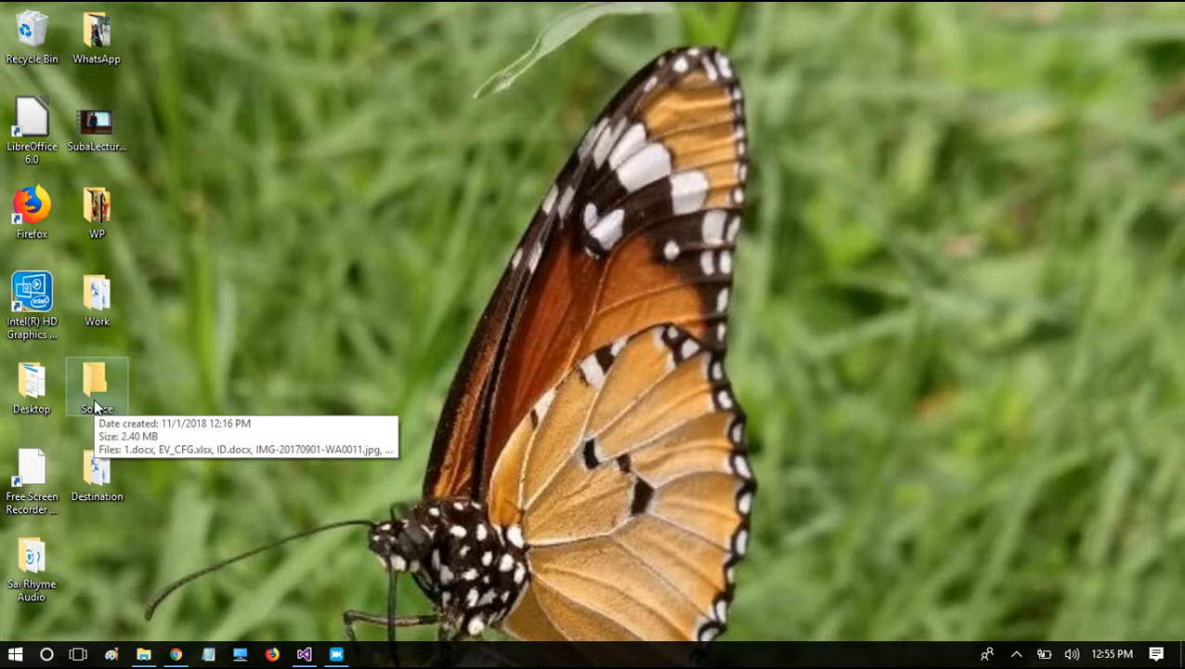
pyautogui.click(95, 405)
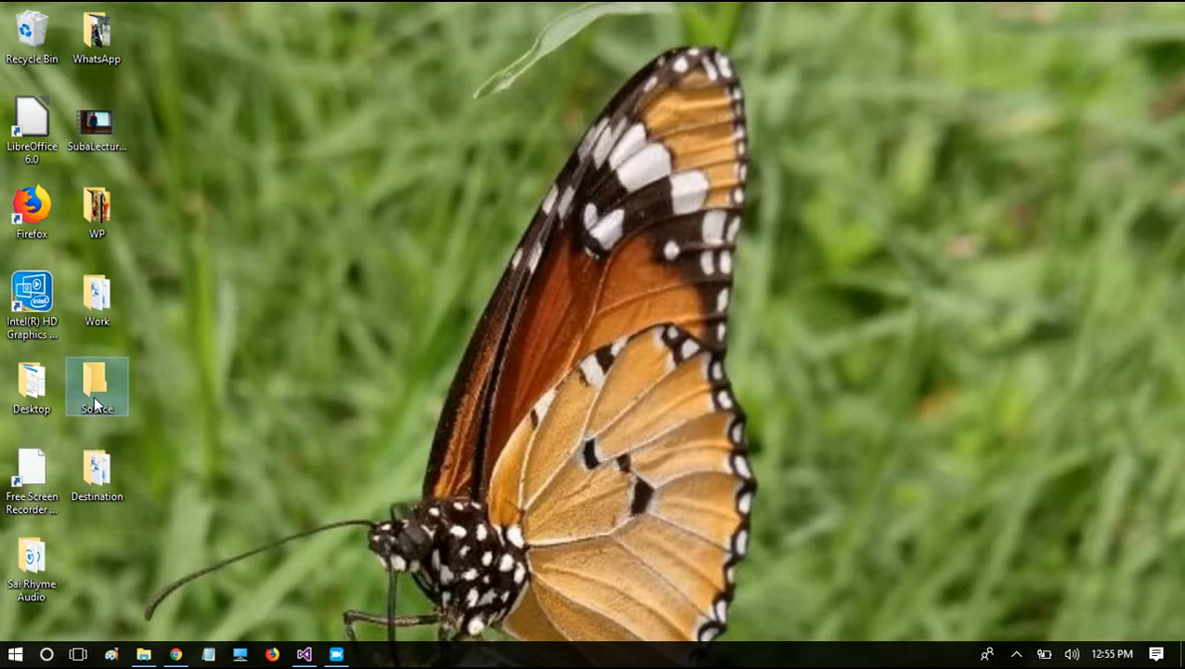
pyautogui.doubleClick(96, 403)
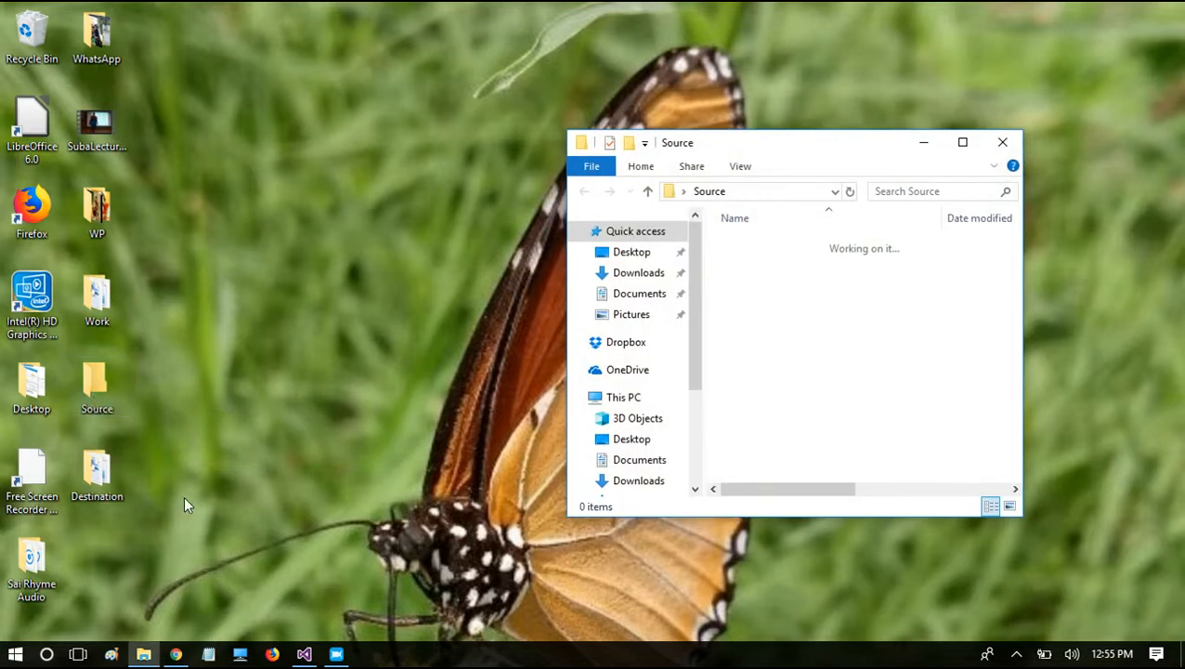
pyautogui.doubleClick(110, 478)
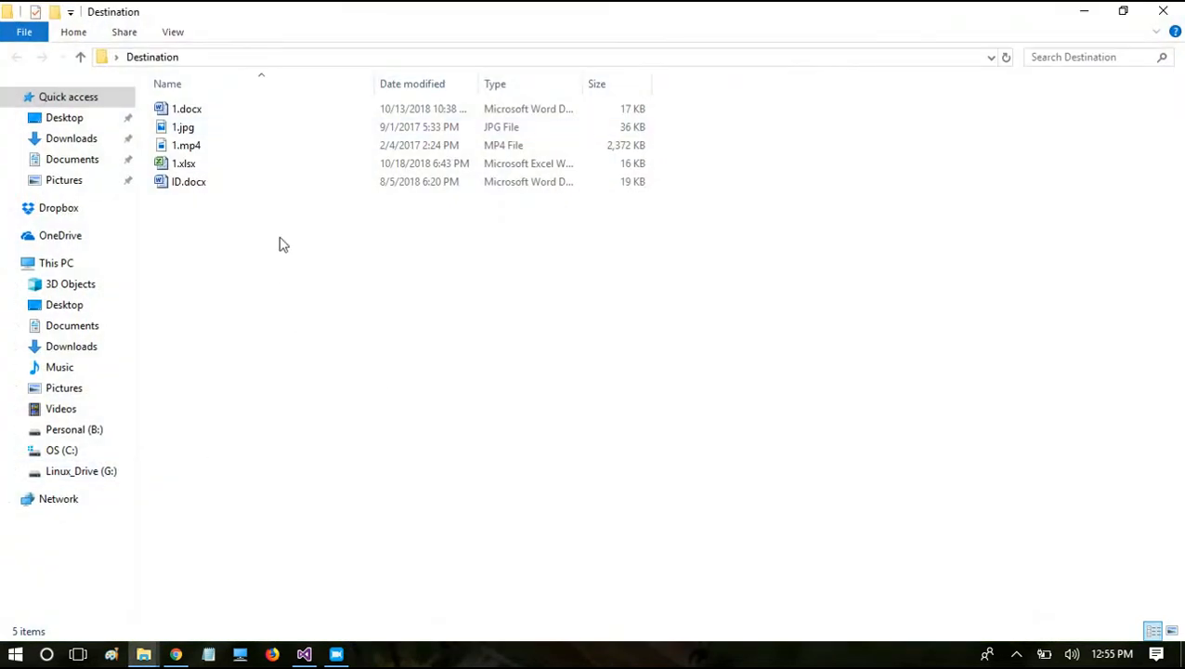
pyautogui.click(1128, 11)
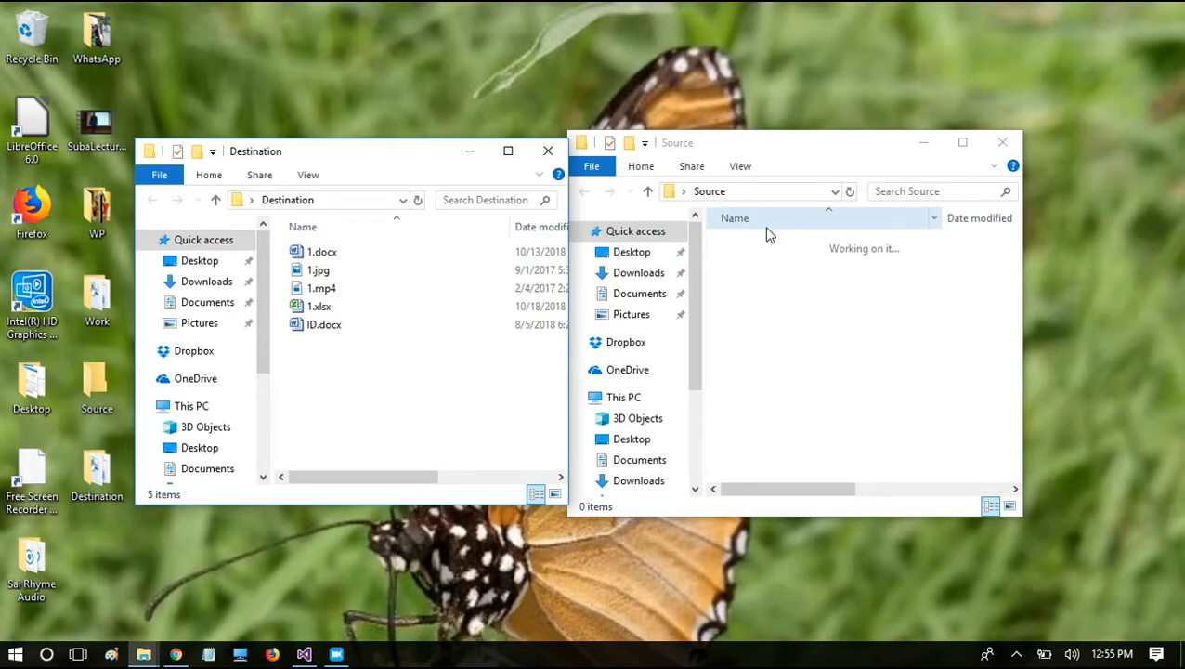
pyautogui.click(307, 654)
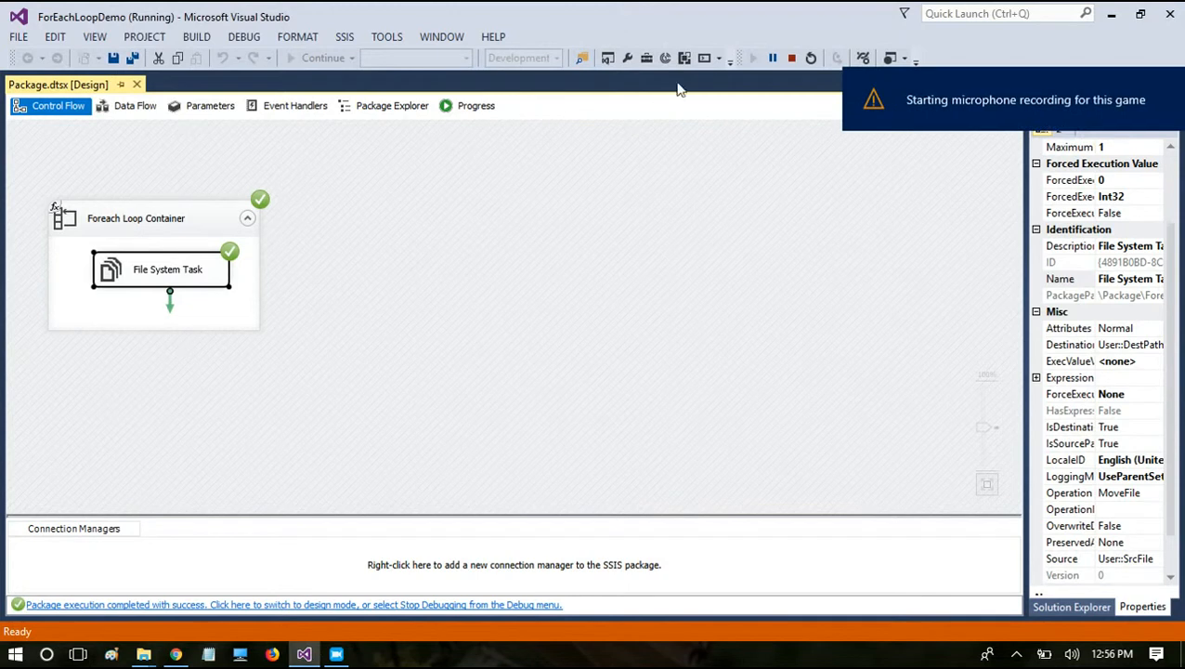
pyautogui.click(790, 58)
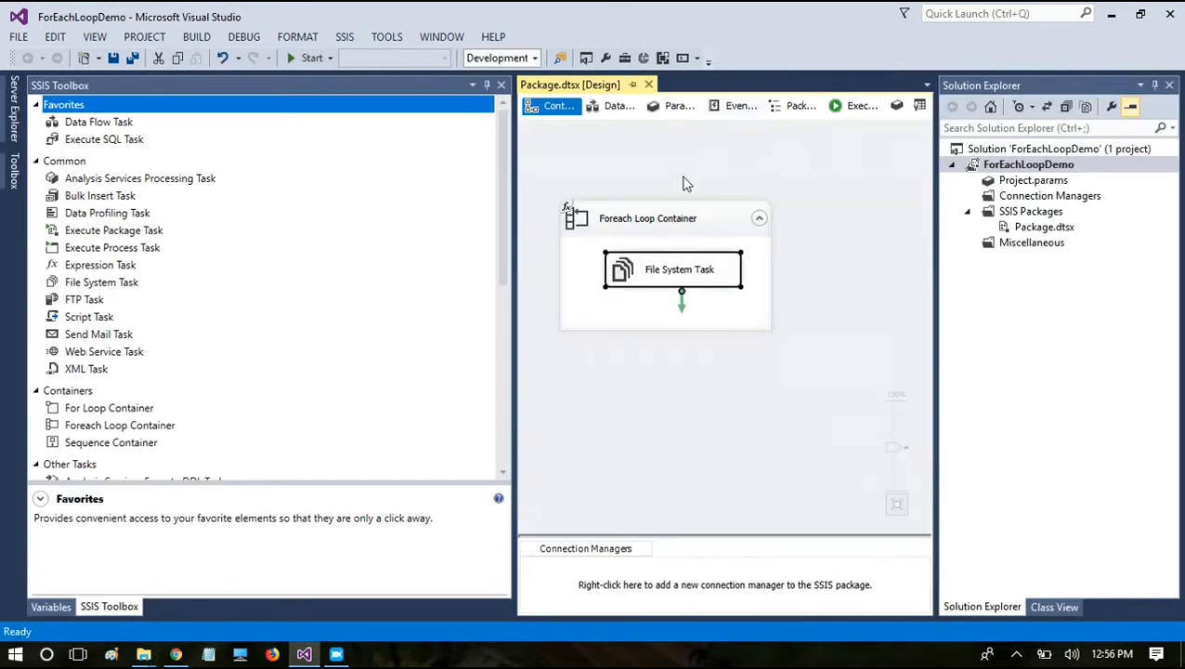
# Step: Set the Foreach Loop Container's MaximumErrorCount property to 0 and save the package
pyautogui.click(665, 231)
pyautogui.press('F4')
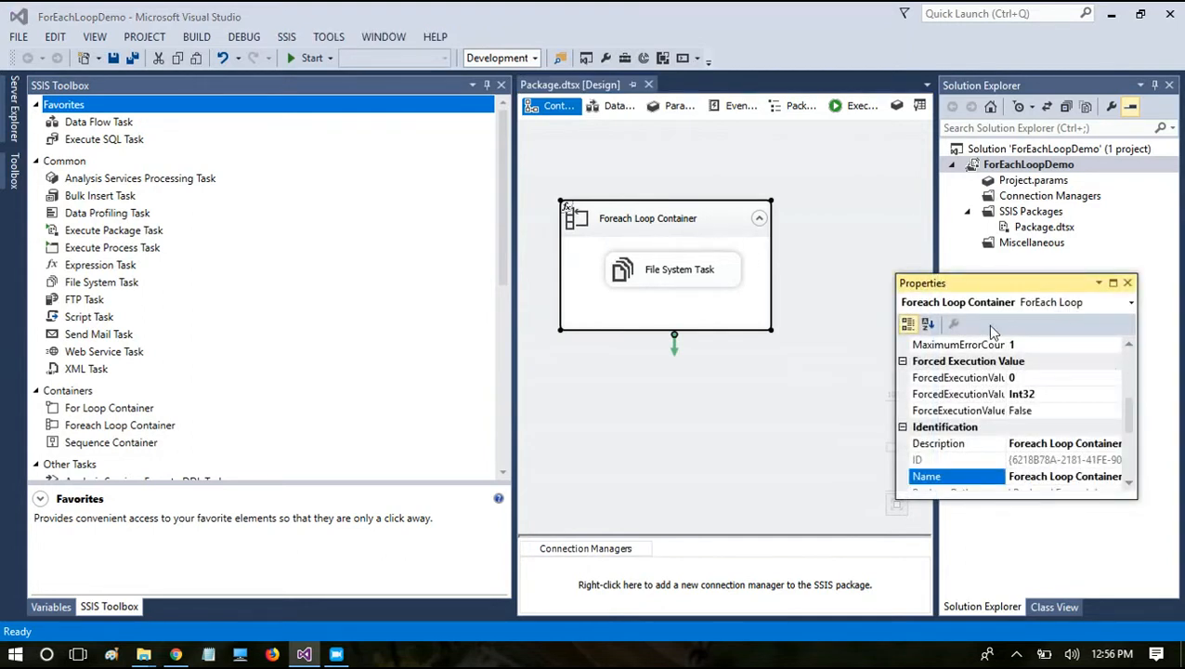
pyautogui.click(972, 346)
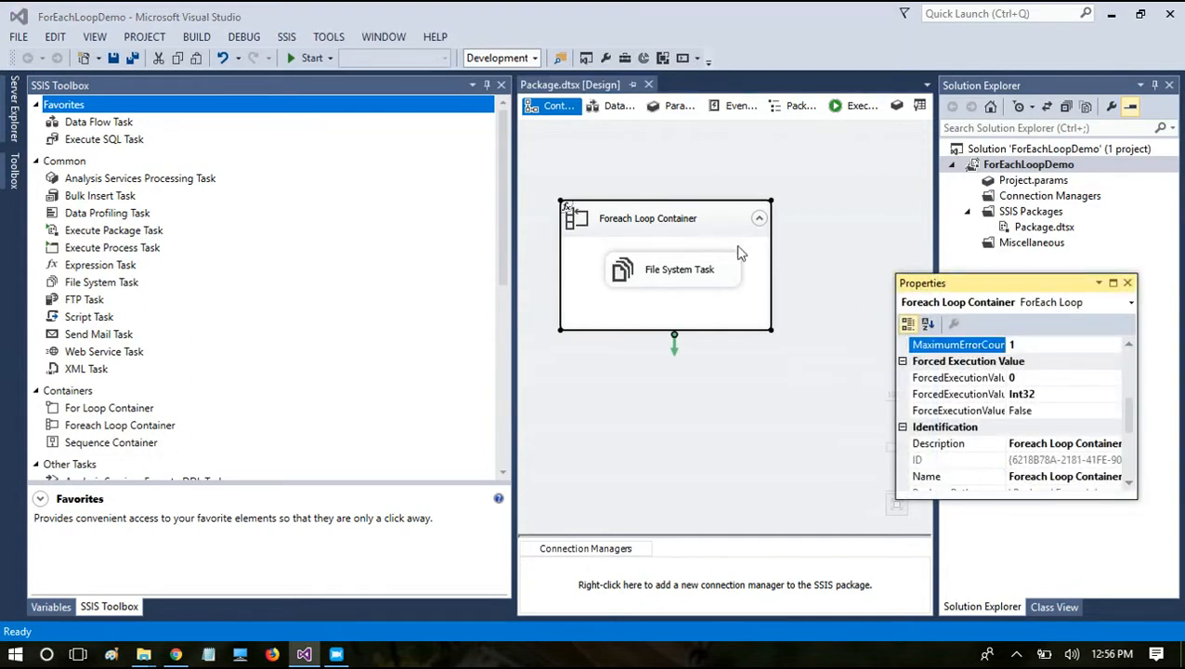
pyautogui.click(628, 216)
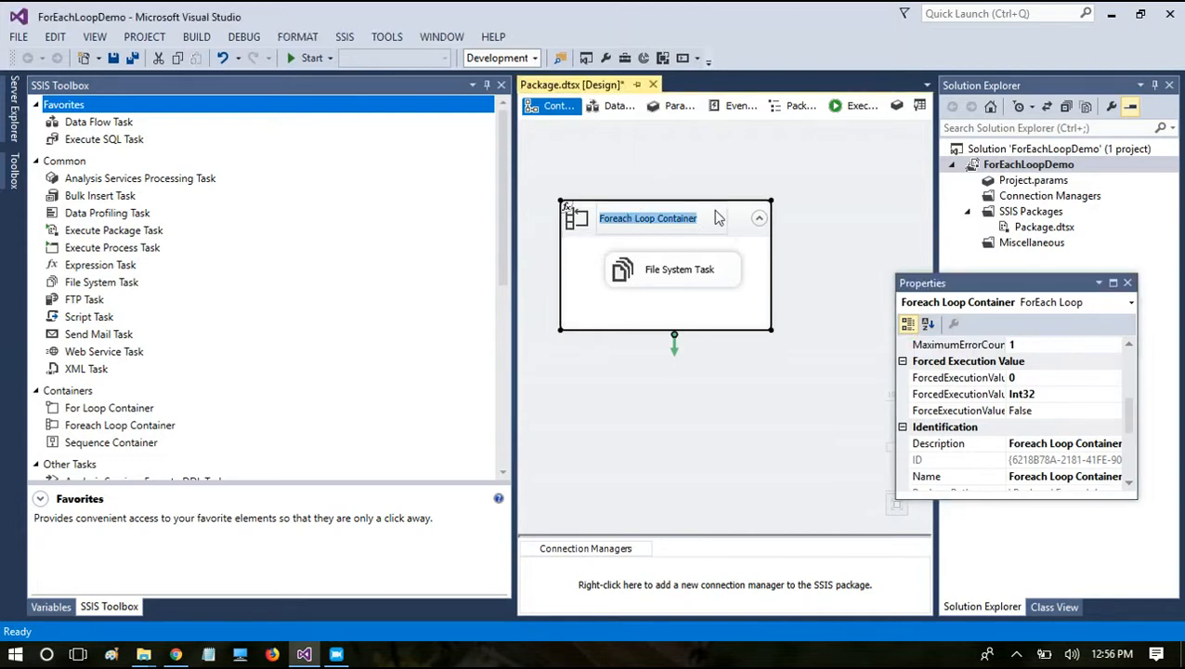
pyautogui.click(751, 215)
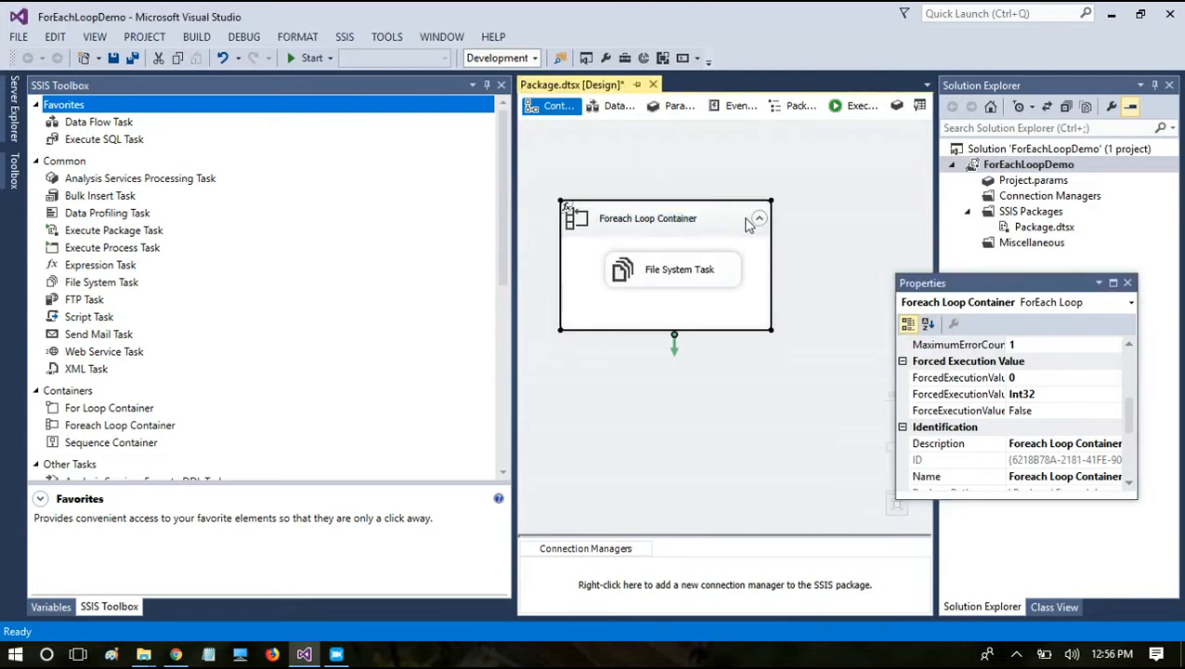
pyautogui.press('F4')
pyautogui.moveTo(1128, 423); pyautogui.dragTo(1128, 413)
pyautogui.doubleClick(1036, 397)
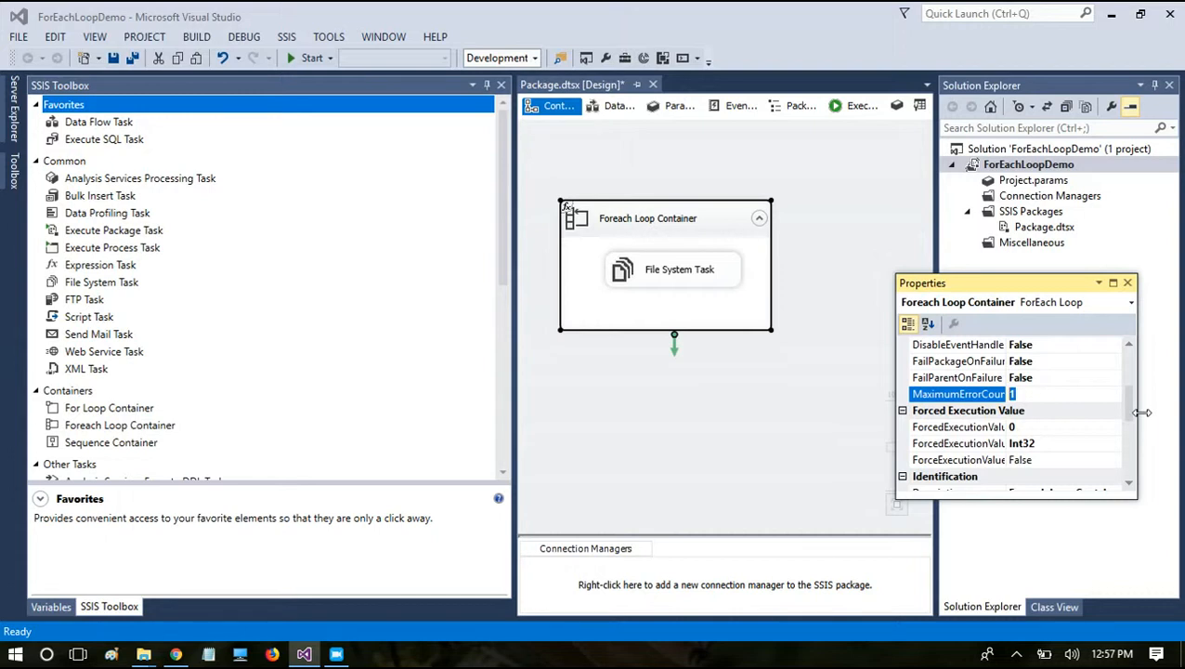
pyautogui.write('0')
pyautogui.hotkey('ctrl', 's')
pyautogui.click(1127, 284)
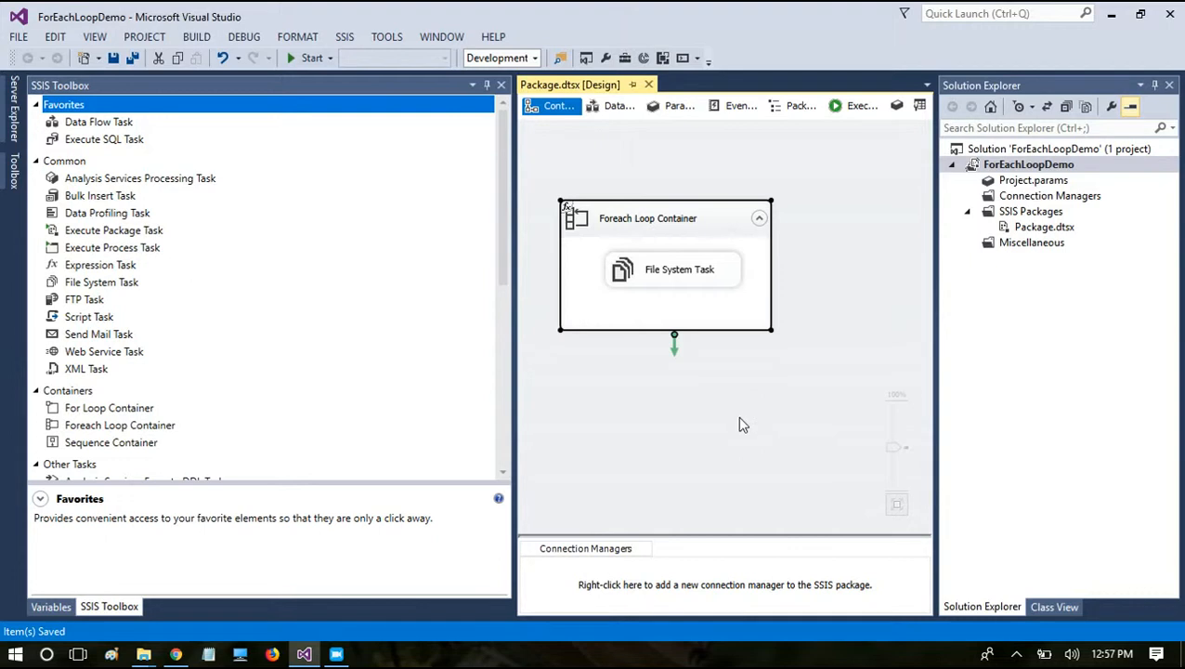